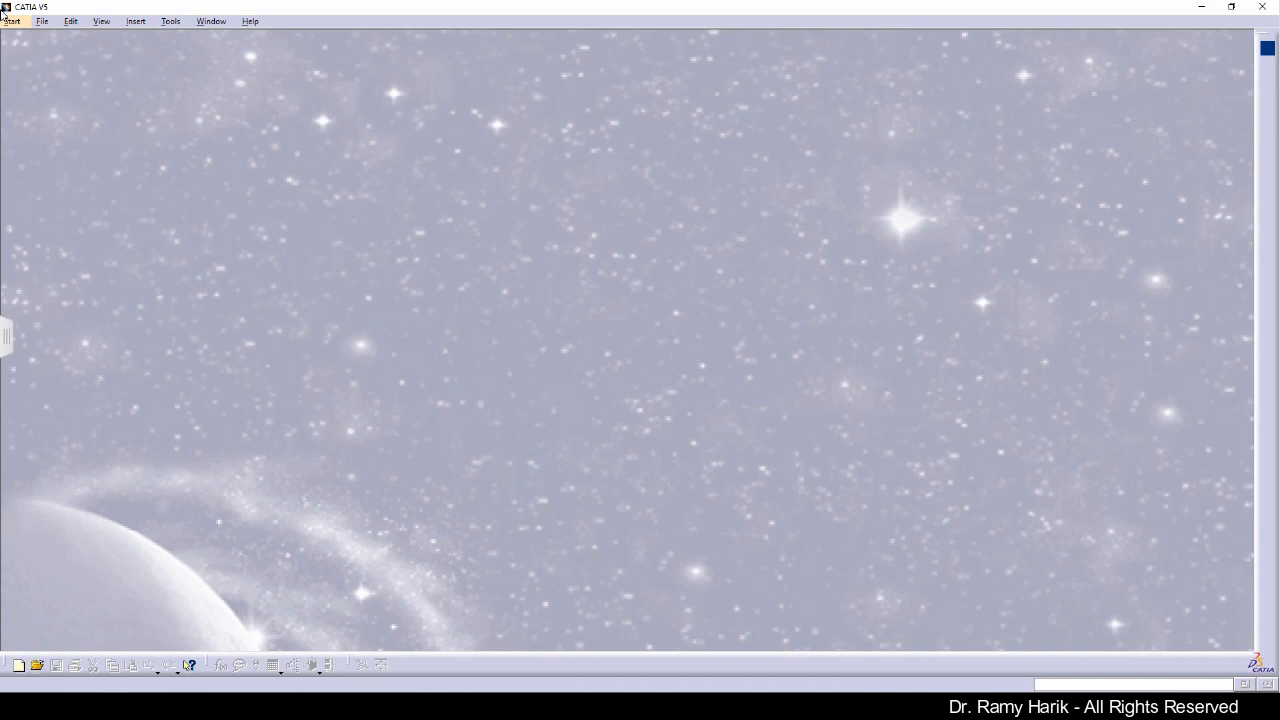
Step: Open the Protoboard Spacer reference drawing in the PDF reader to examine its views and dimensions
{"action": "mouse_move", "coordinate": [3, 12]}
{"action": "left_mouse_down"}
{"action": "mouse_move", "coordinate": [224, 5]}
{"action": "mouse_move", "coordinate": [606, 90]}
{"action": "left_mouse_up"}
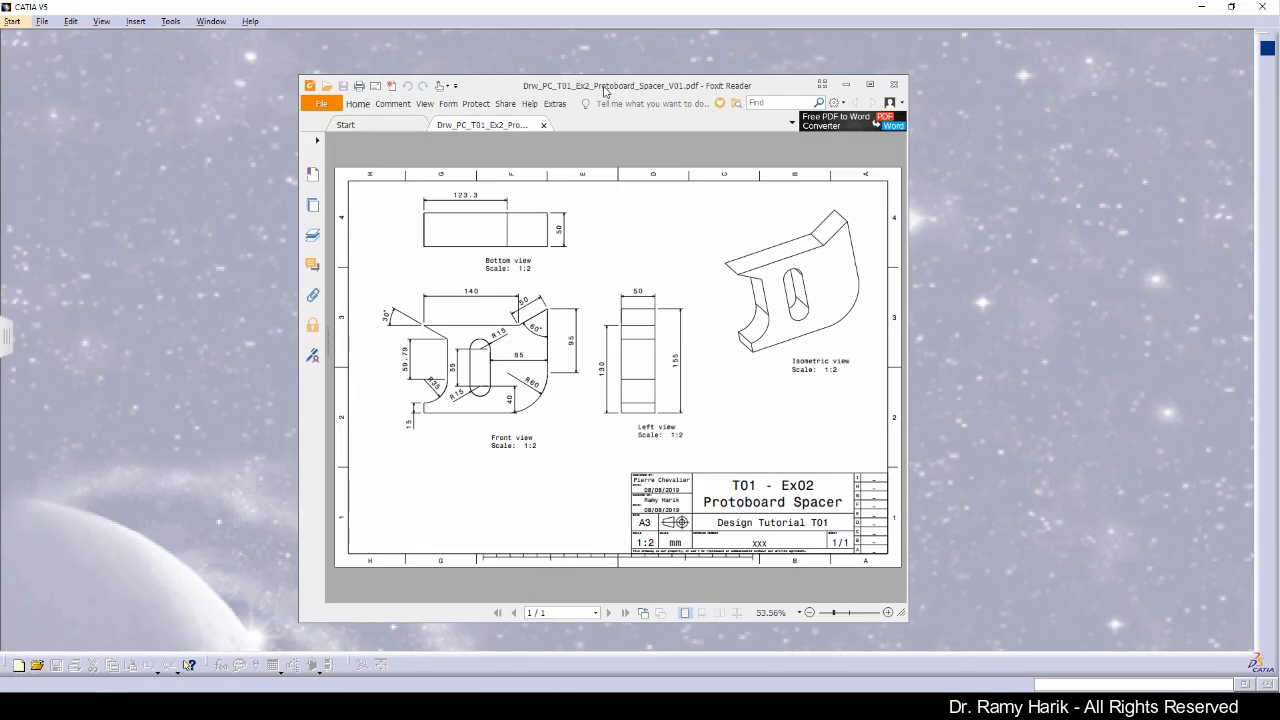
{"action": "left_click", "coordinate": [873, 86]}
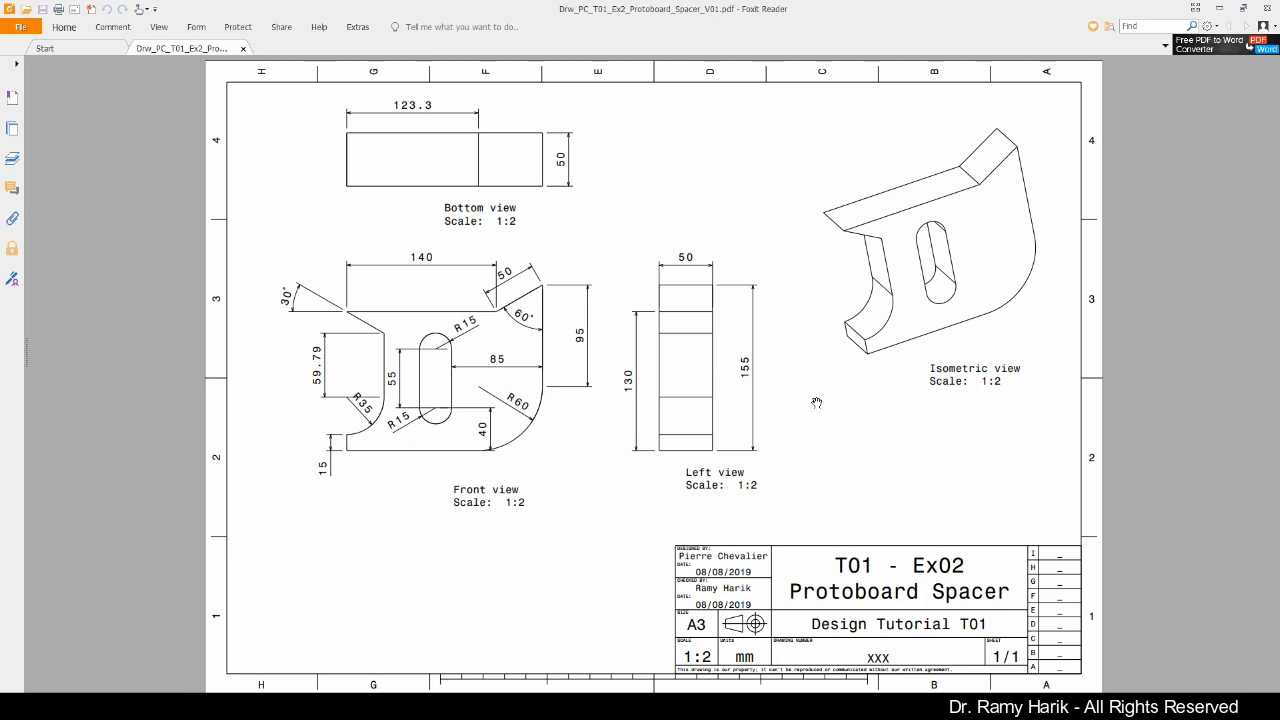
{"action": "left_click_drag", "start_coordinate": [987, 15], "coordinate": [0, 190]}
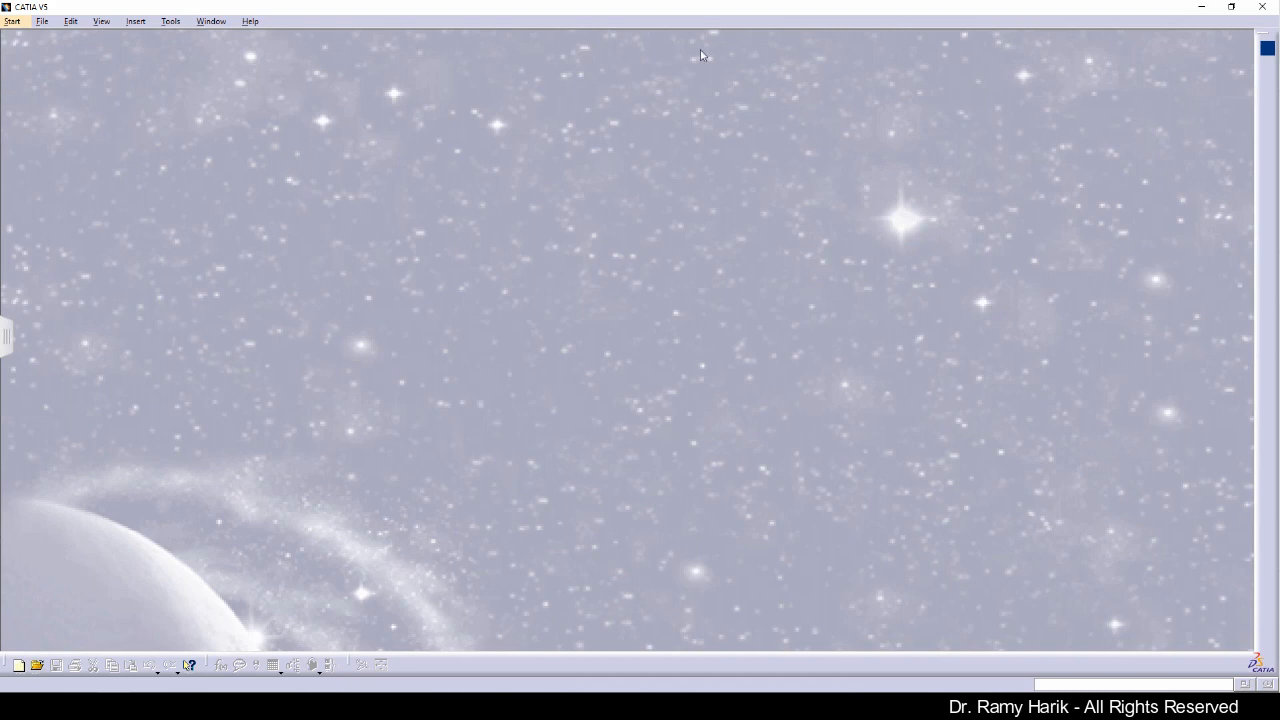
Step: Start a new Part Design part named PrtRHProtoboardV01
{"action": "left_click", "coordinate": [18, 24]}
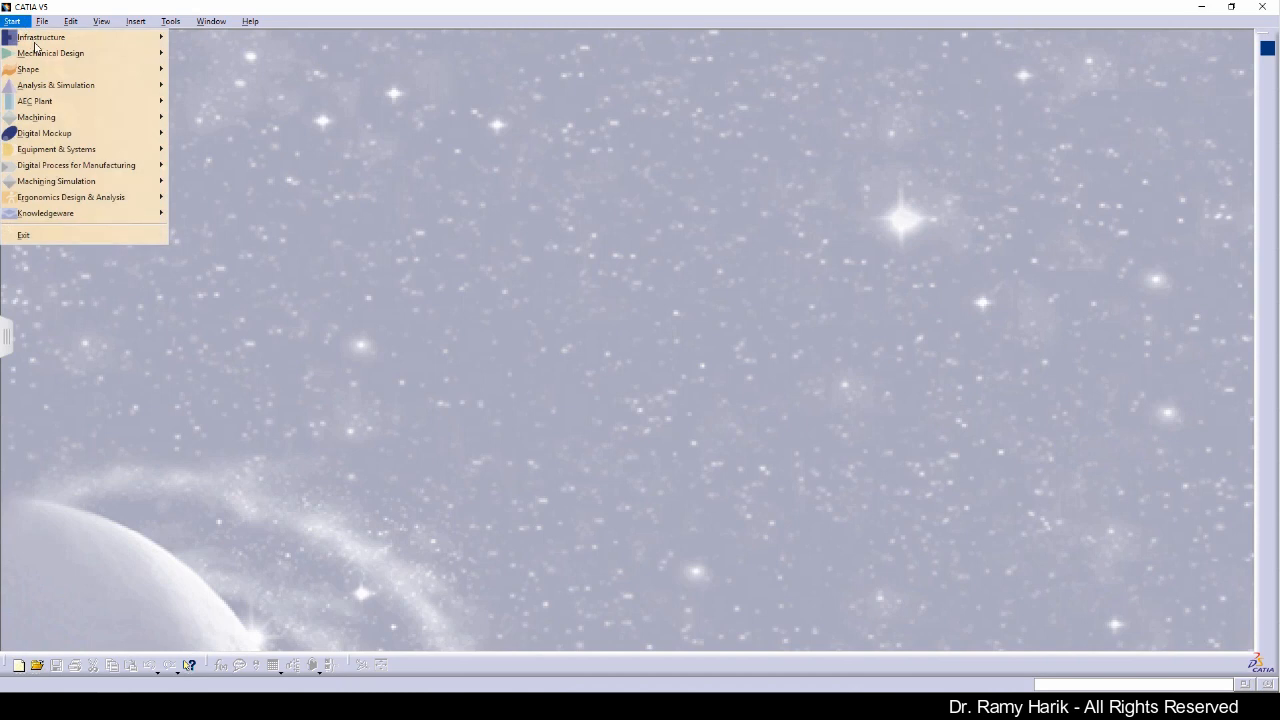
{"action": "left_click", "coordinate": [60, 58]}
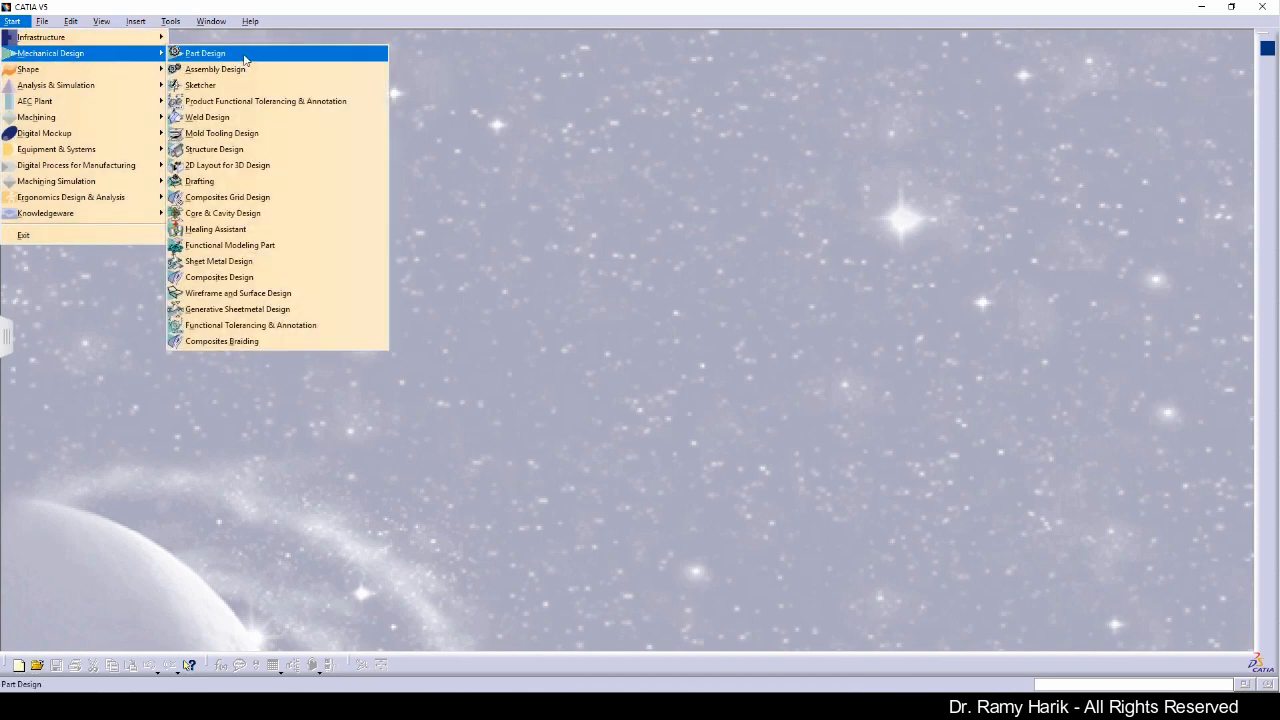
{"action": "left_click", "coordinate": [244, 58]}
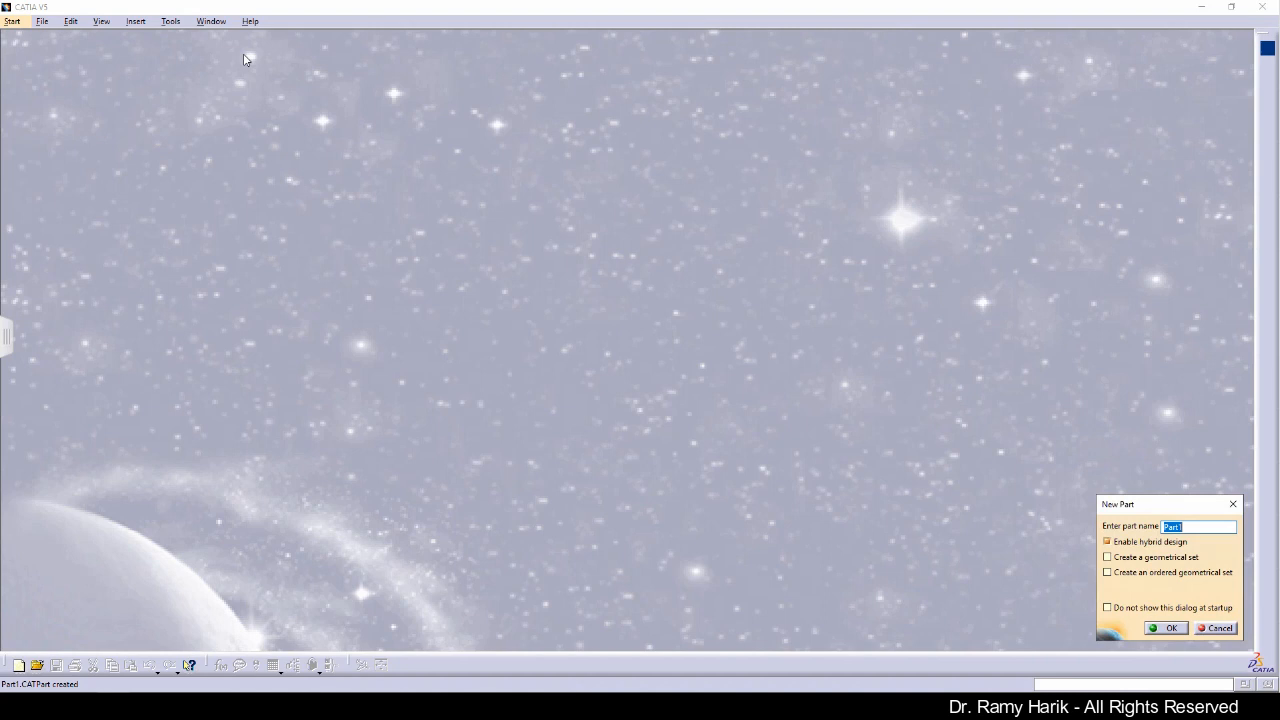
{"action": "type", "text": "Protoboard"}
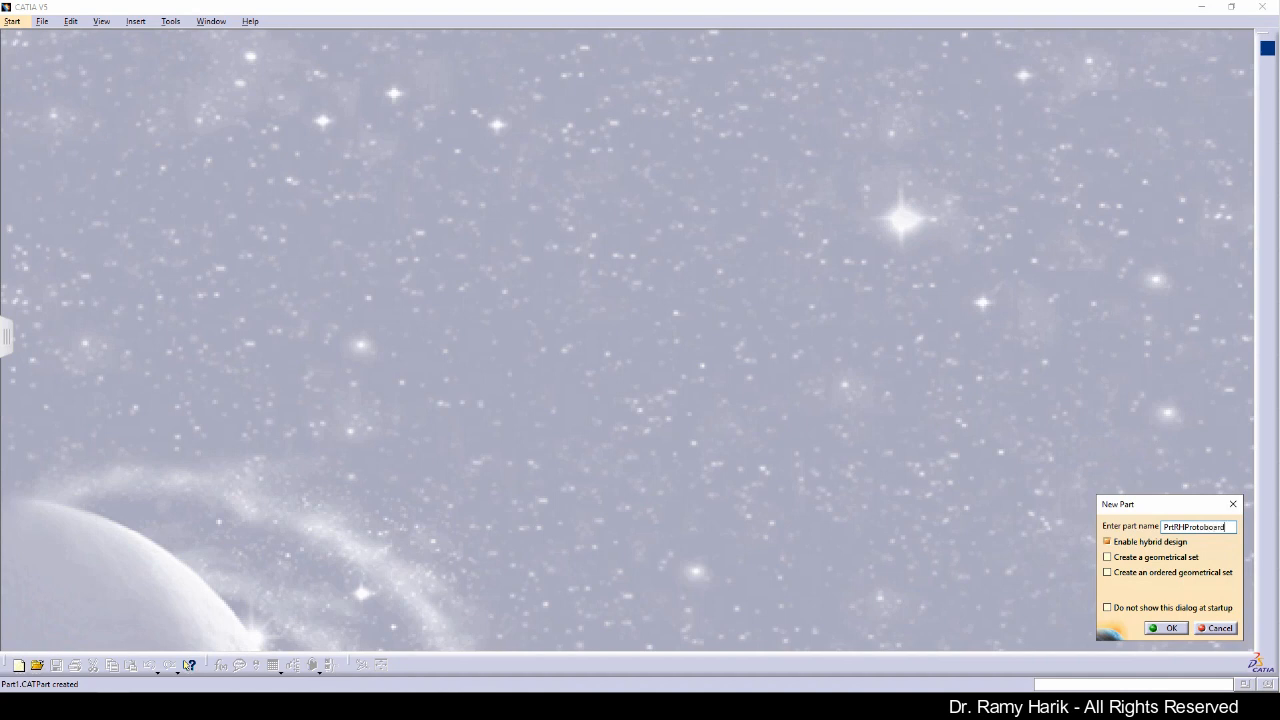
{"action": "type", "text": "1"}
{"action": "key", "text": "Return"}
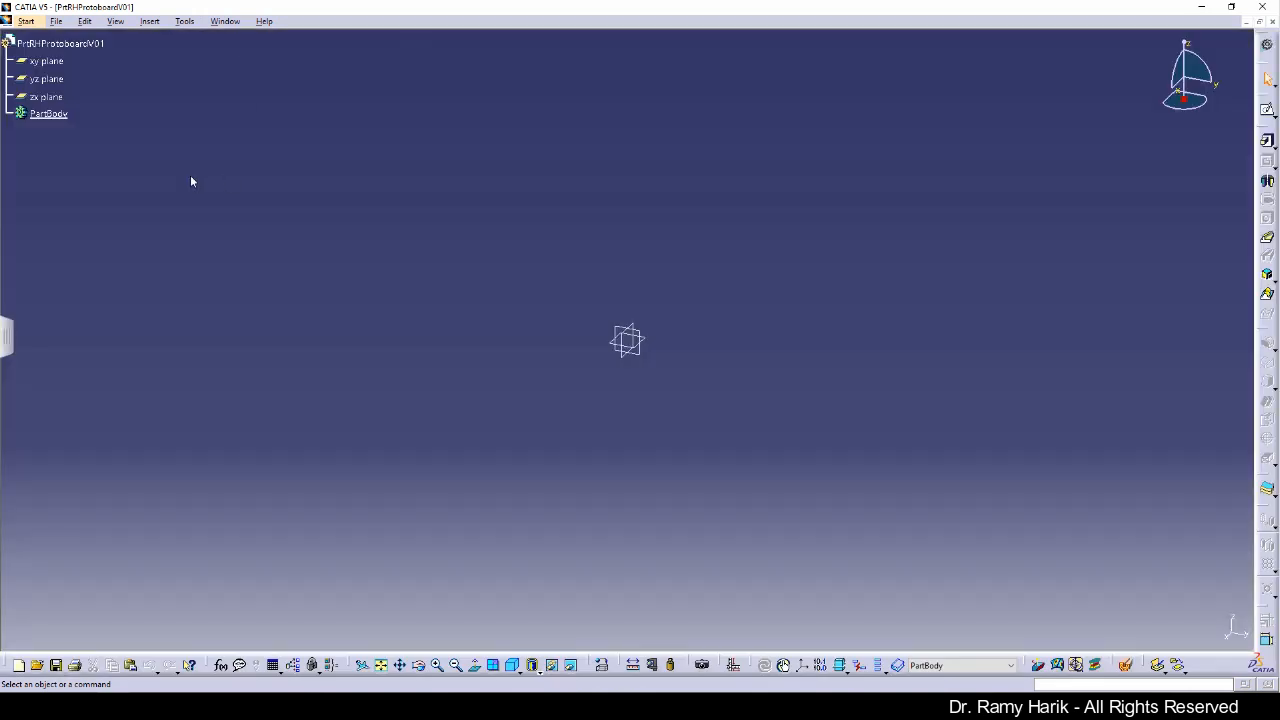
Step: Open a new sketch on the yz plane
{"action": "left_click", "coordinate": [12, 104]}
{"action": "middle_click_drag", "start_coordinate": [88, 211], "coordinate": [114, 104]}
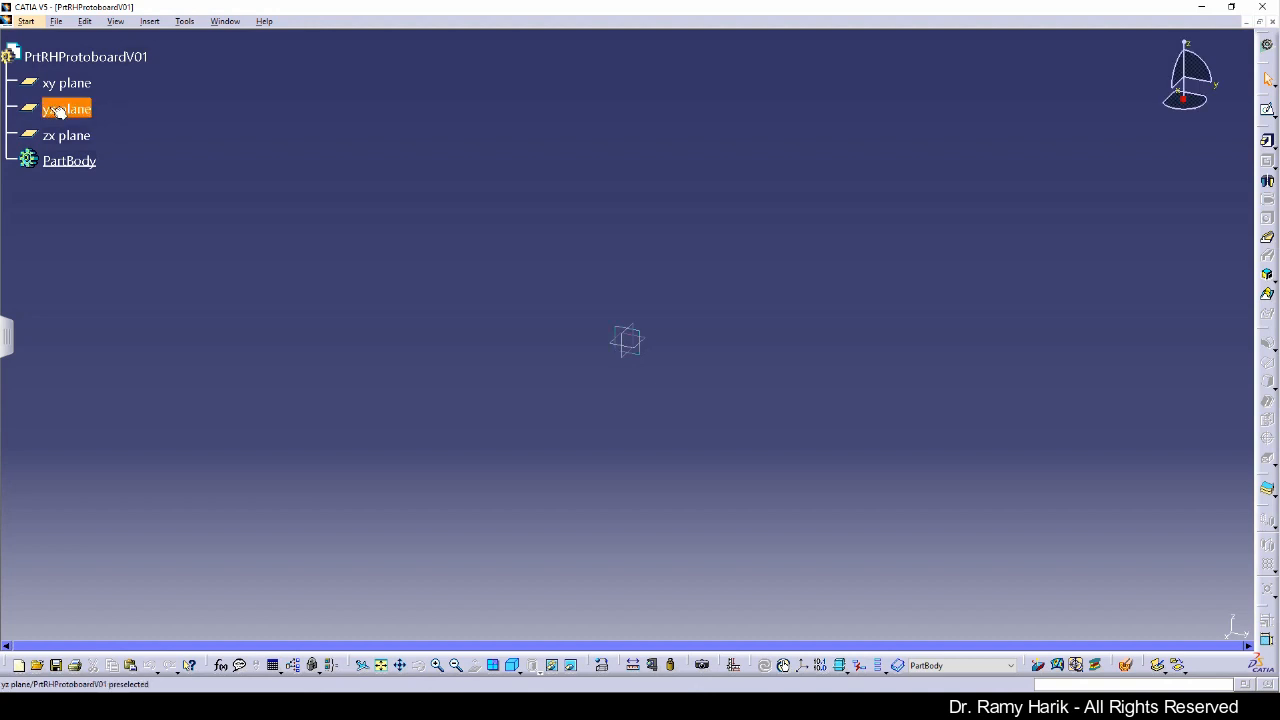
{"action": "left_click", "coordinate": [10, 141]}
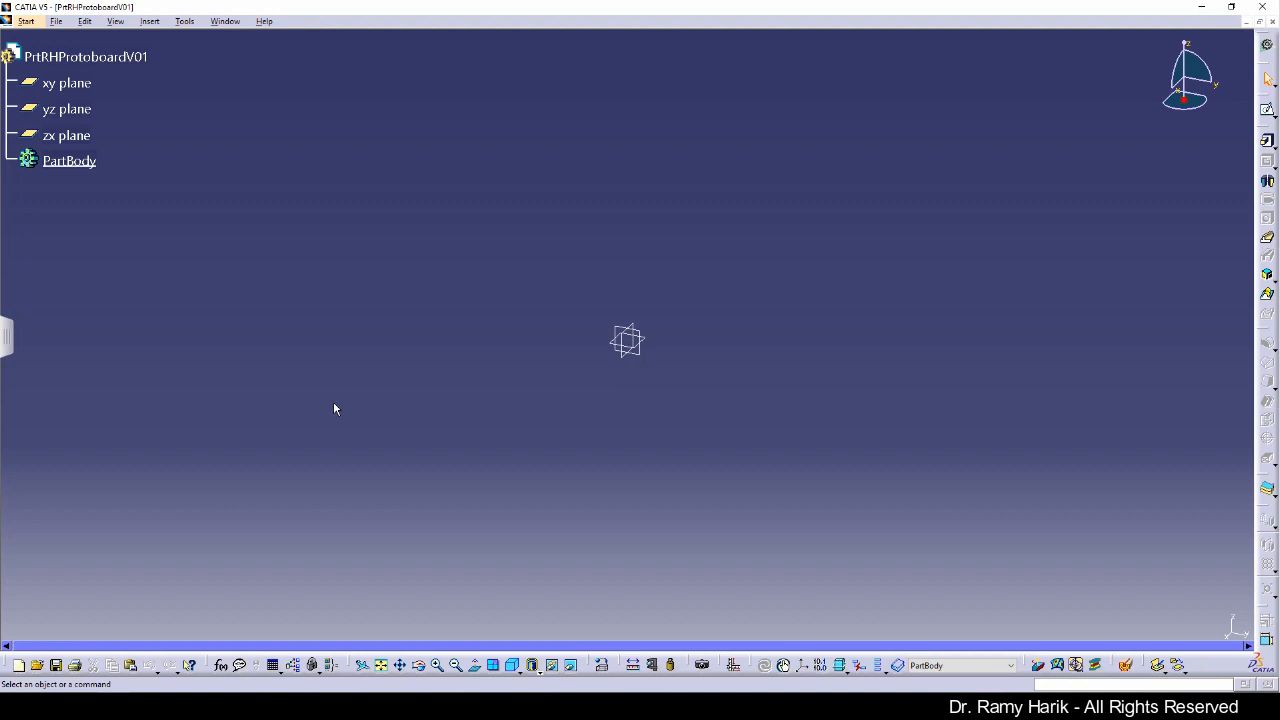
{"action": "left_click", "coordinate": [74, 116]}
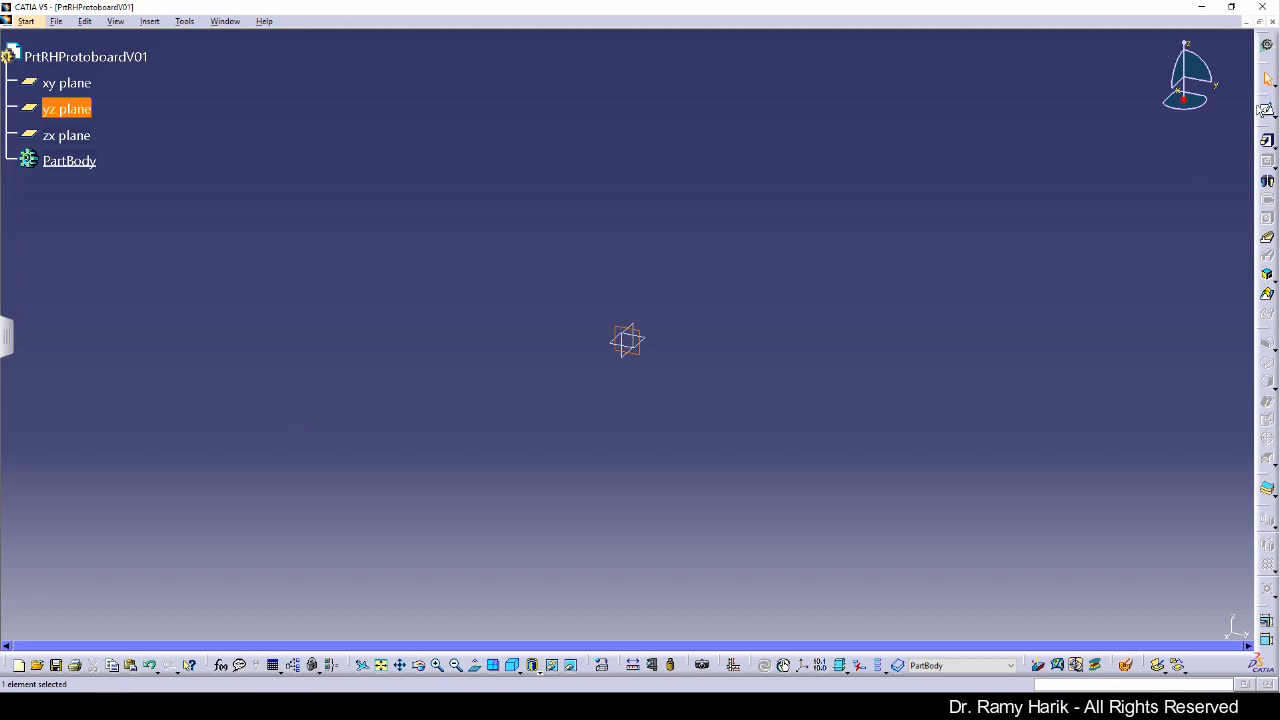
{"action": "left_click", "coordinate": [1267, 109]}
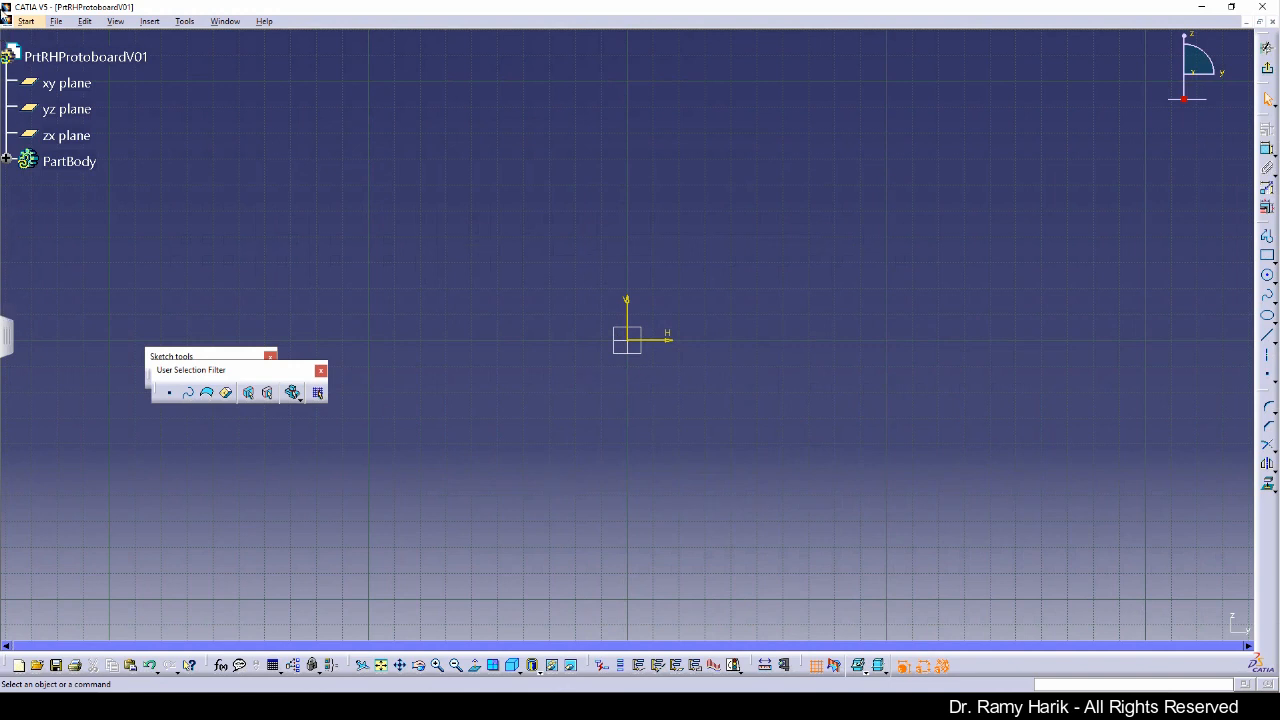
Step: Review the reference drawing's front view dimensions in the PDF reader
{"action": "mouse_move", "coordinate": [3, 14]}
{"action": "left_mouse_down"}
{"action": "mouse_move", "coordinate": [3, 42]}
{"action": "mouse_move", "coordinate": [534, 72]}
{"action": "mouse_move", "coordinate": [605, 88]}
{"action": "left_mouse_up"}
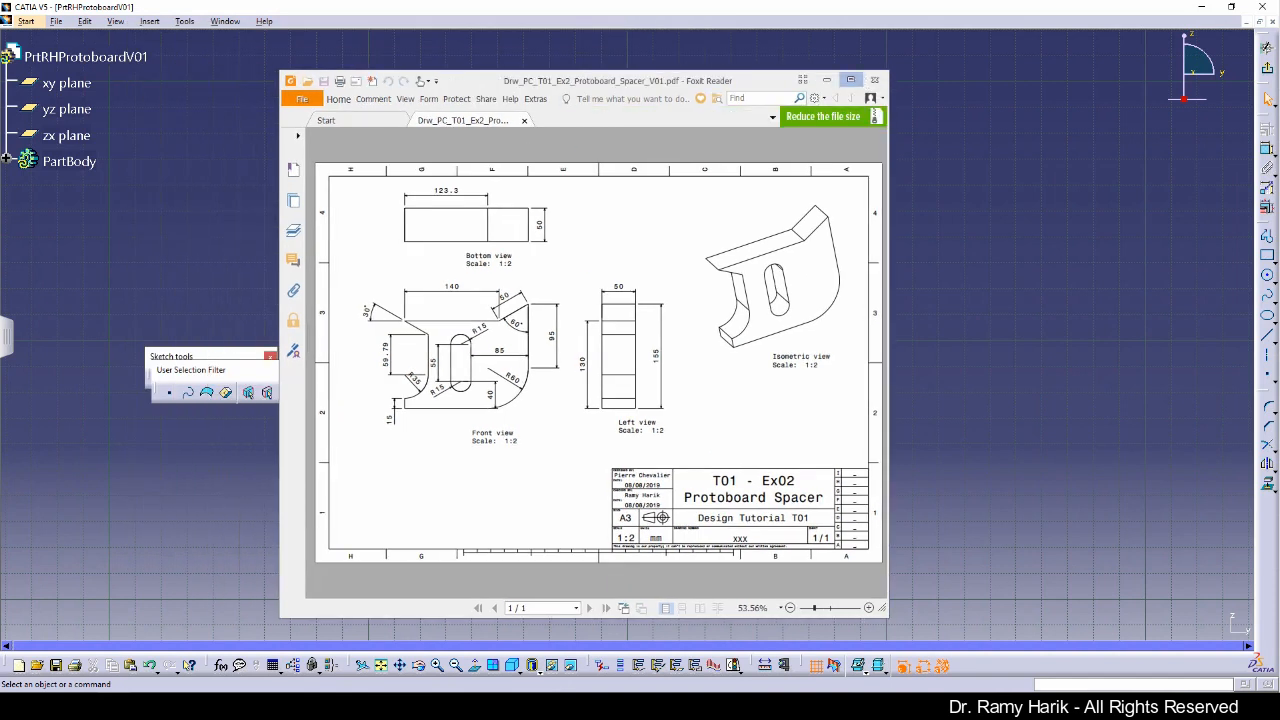
{"action": "left_click", "coordinate": [859, 78]}
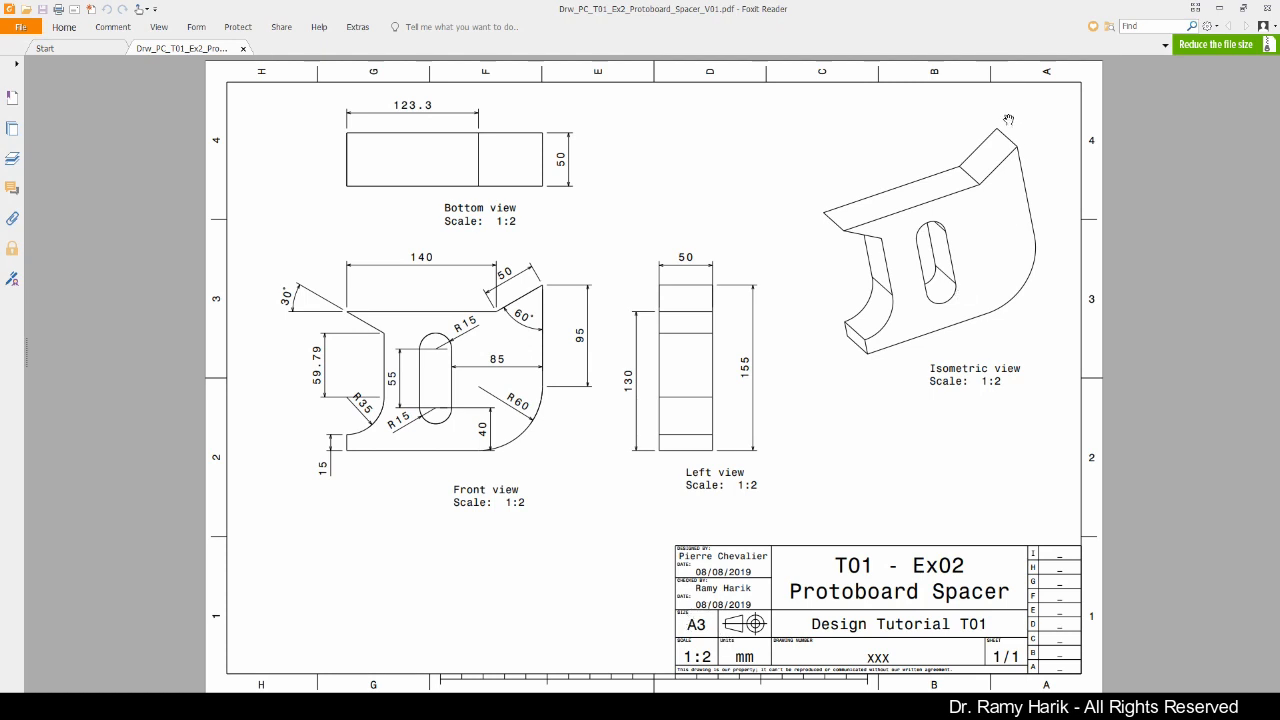
{"action": "left_click_drag", "start_coordinate": [979, 12], "coordinate": [3, 205]}
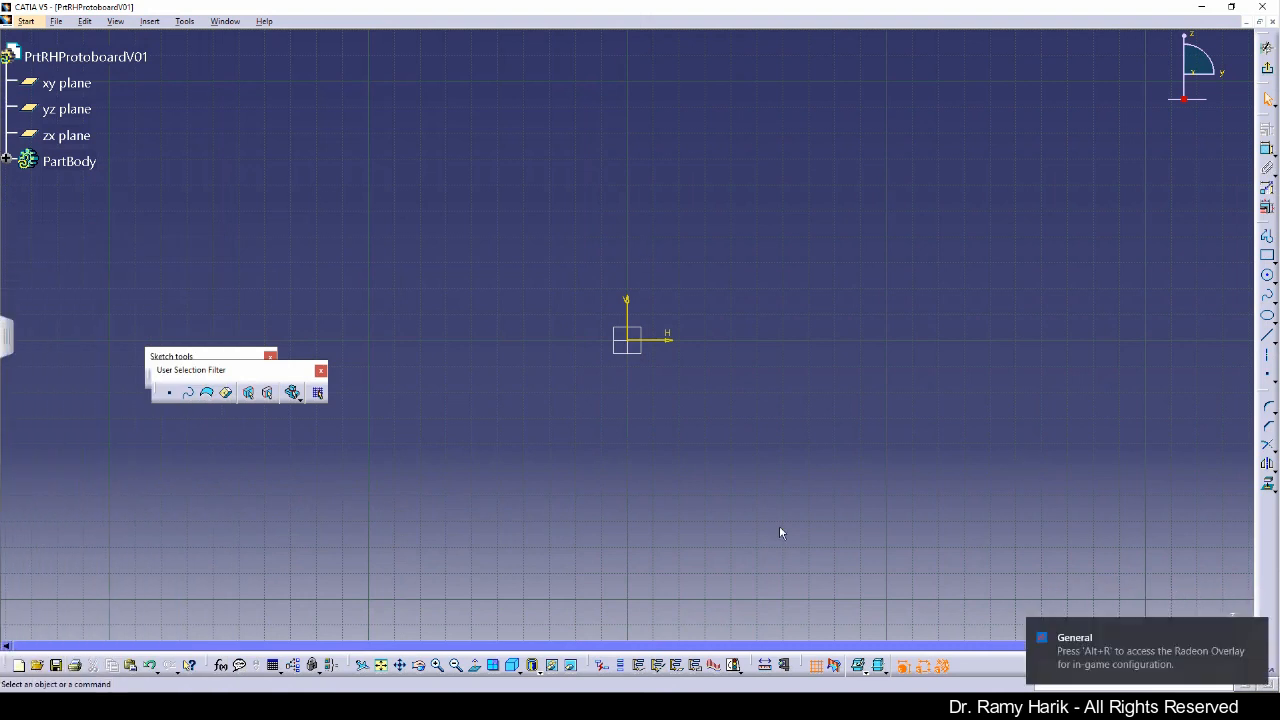
Step: Rearrange the sketch toolbars and undock the Profile toolbar near the compass
{"action": "mouse_move", "coordinate": [289, 376]}
{"action": "left_mouse_down"}
{"action": "mouse_move", "coordinate": [252, 413]}
{"action": "mouse_move", "coordinate": [289, 417]}
{"action": "left_mouse_up"}
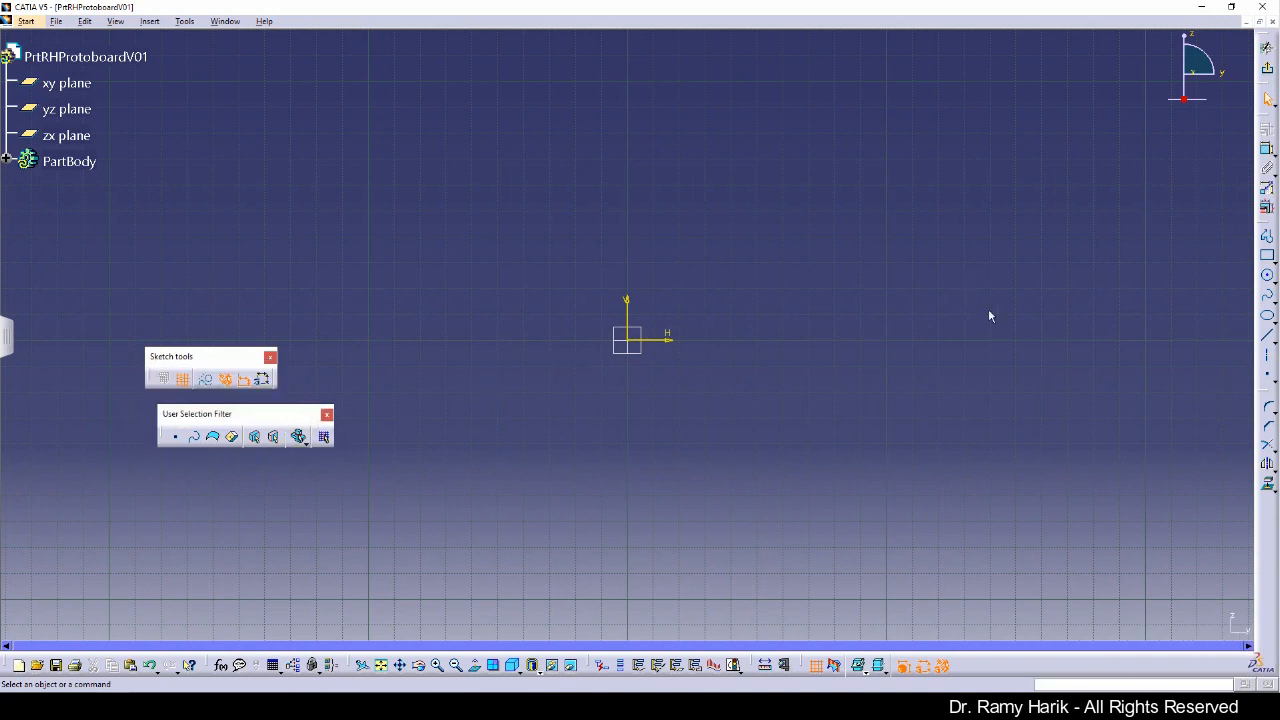
{"action": "mouse_move", "coordinate": [836, 315]}
{"action": "middle_mouse_down"}
{"action": "mouse_move", "coordinate": [780, 366]}
{"action": "mouse_move", "coordinate": [706, 388]}
{"action": "middle_mouse_up"}
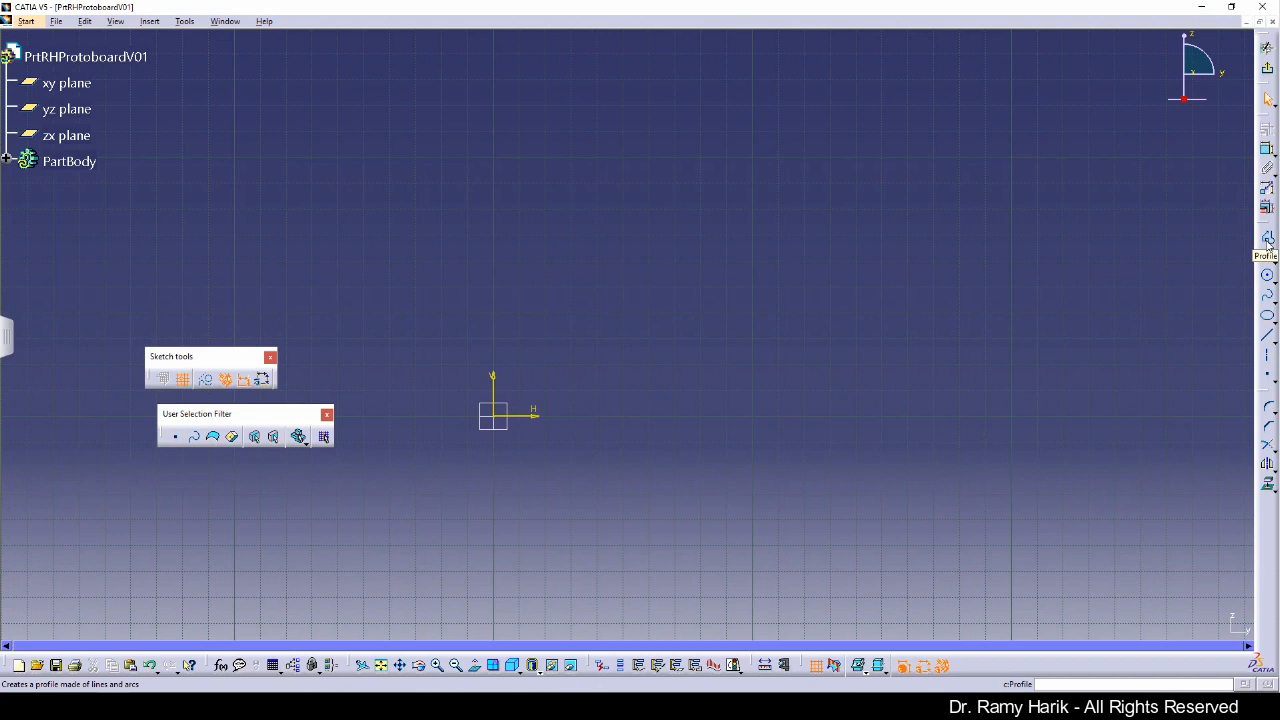
{"action": "mouse_move", "coordinate": [1267, 226]}
{"action": "left_mouse_down"}
{"action": "mouse_move", "coordinate": [1147, 224]}
{"action": "mouse_move", "coordinate": [1011, 288]}
{"action": "mouse_move", "coordinate": [1010, 216]}
{"action": "mouse_move", "coordinate": [1040, 171]}
{"action": "mouse_move", "coordinate": [1025, 80]}
{"action": "left_mouse_up"}
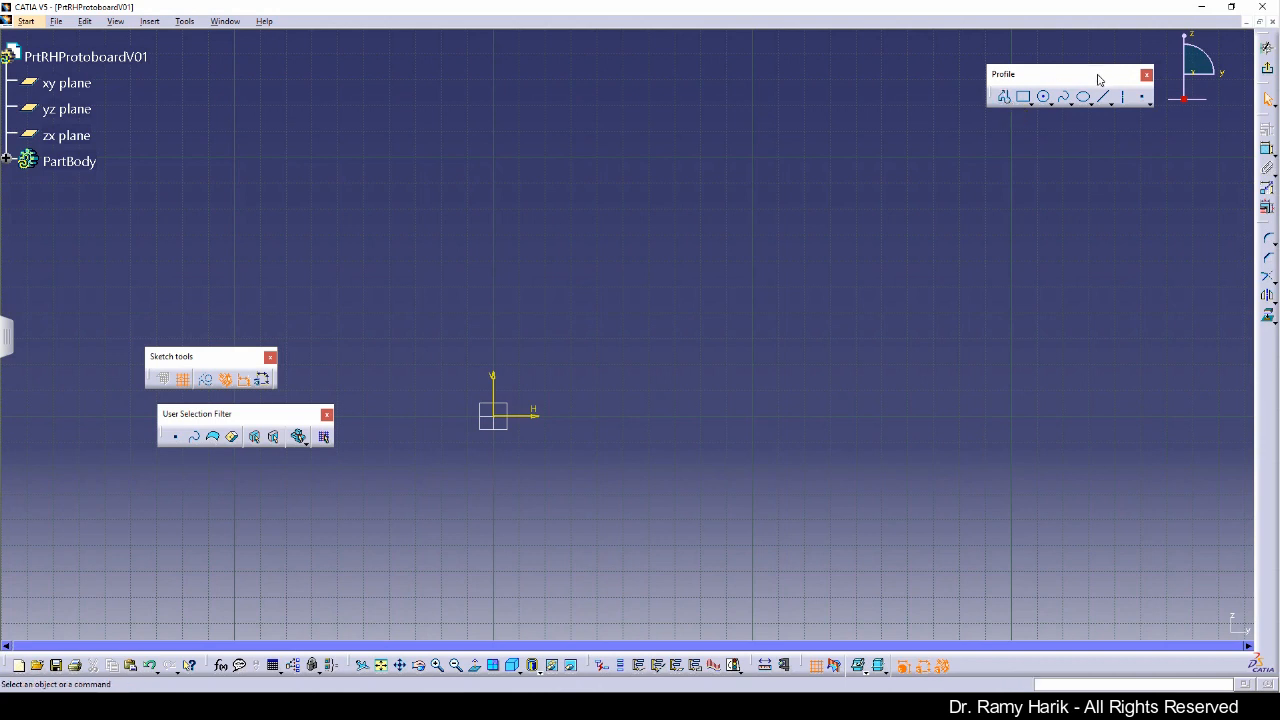
Step: Start a Profile at the sketch origin and draw a horizontal line 130 mm long to the right
{"action": "left_click", "coordinate": [1005, 98]}
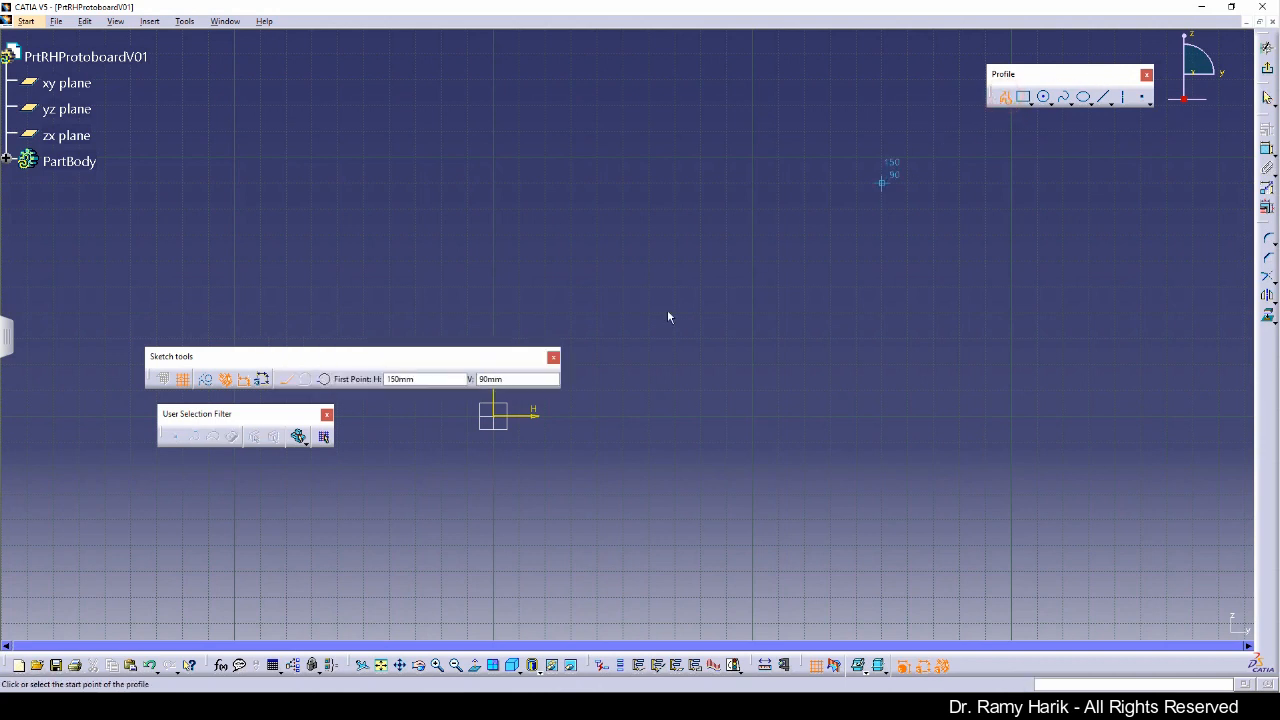
{"action": "left_click_drag", "start_coordinate": [569, 116], "coordinate": [568, 60]}
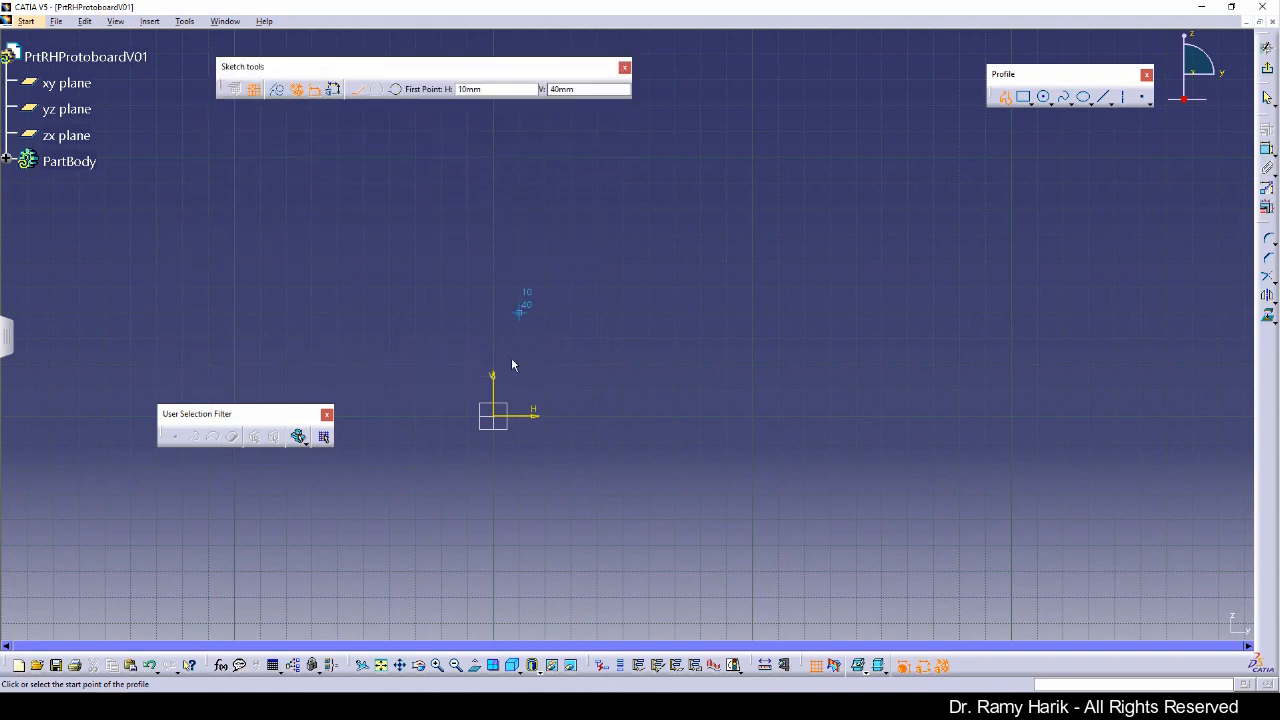
{"action": "left_click", "coordinate": [501, 420]}
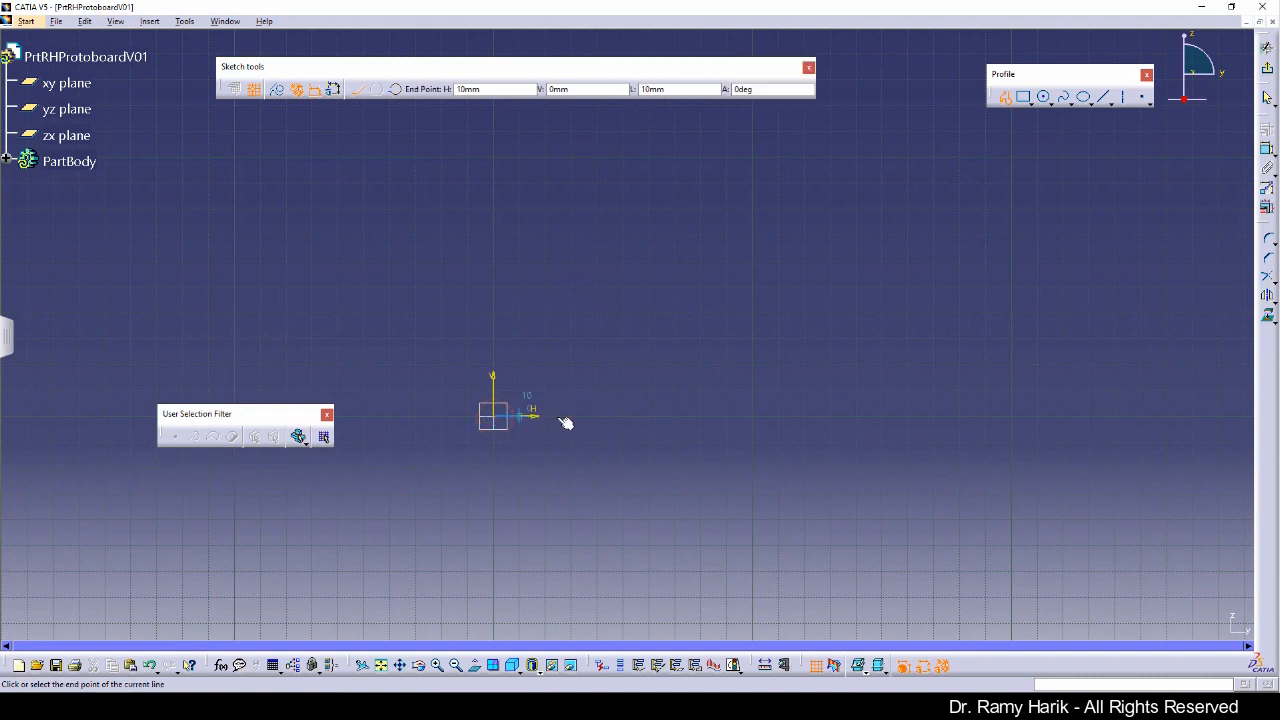
{"action": "left_click", "coordinate": [834, 413]}
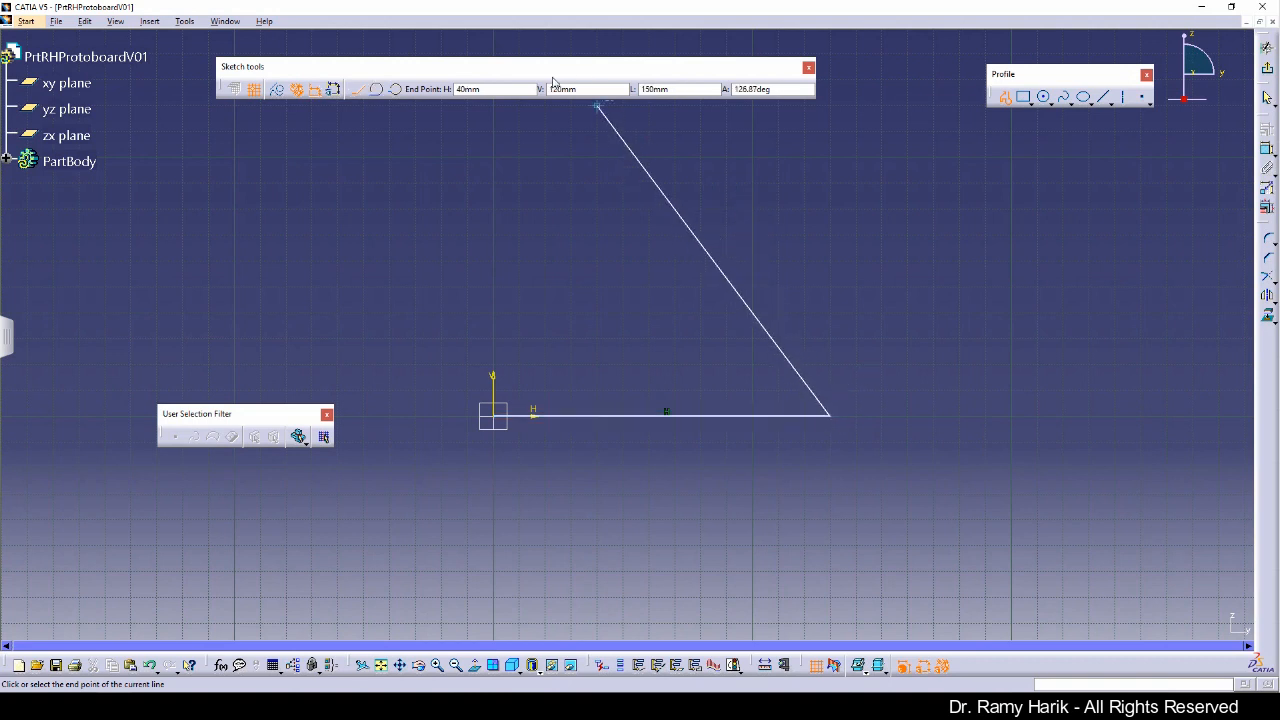
Step: Continue the profile with a tangent arc of radius 60 mm curving upward
{"action": "left_click", "coordinate": [377, 91]}
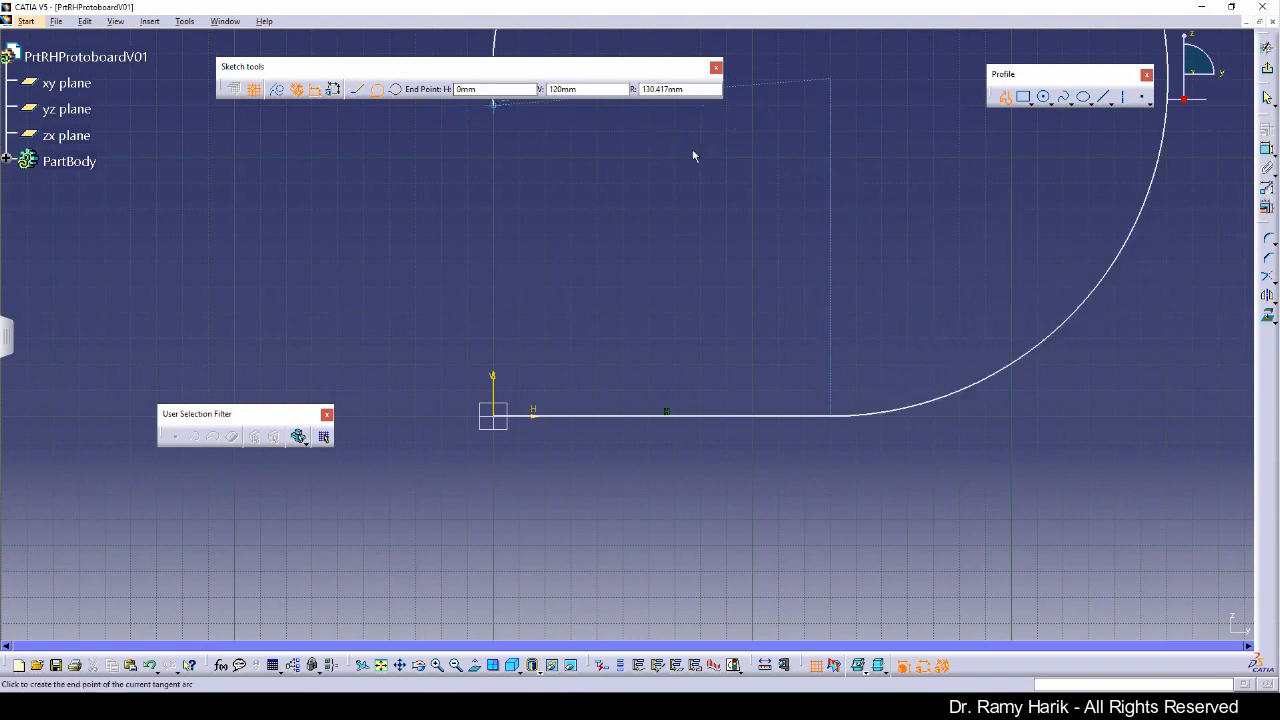
{"action": "left_click", "coordinate": [949, 295]}
{"action": "key", "text": "Tab"}
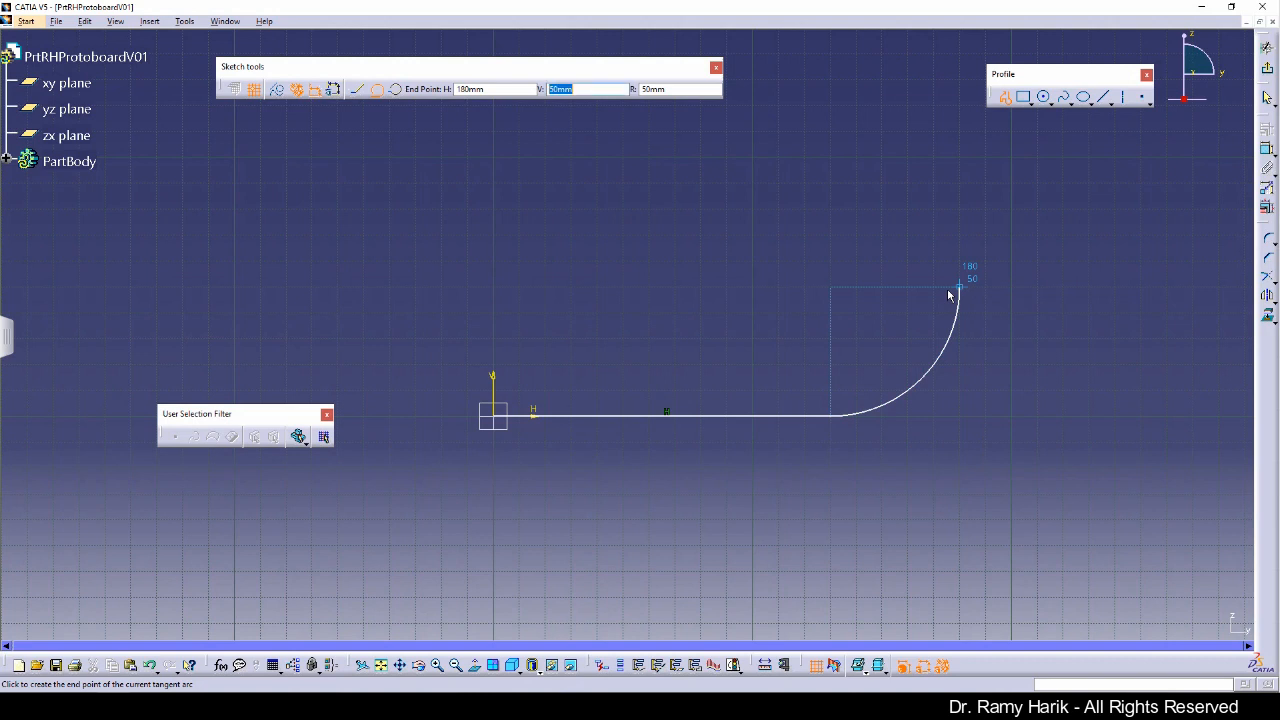
{"action": "key", "text": "Tab"}
{"action": "type", "text": "60"}
{"action": "key", "text": "Return"}
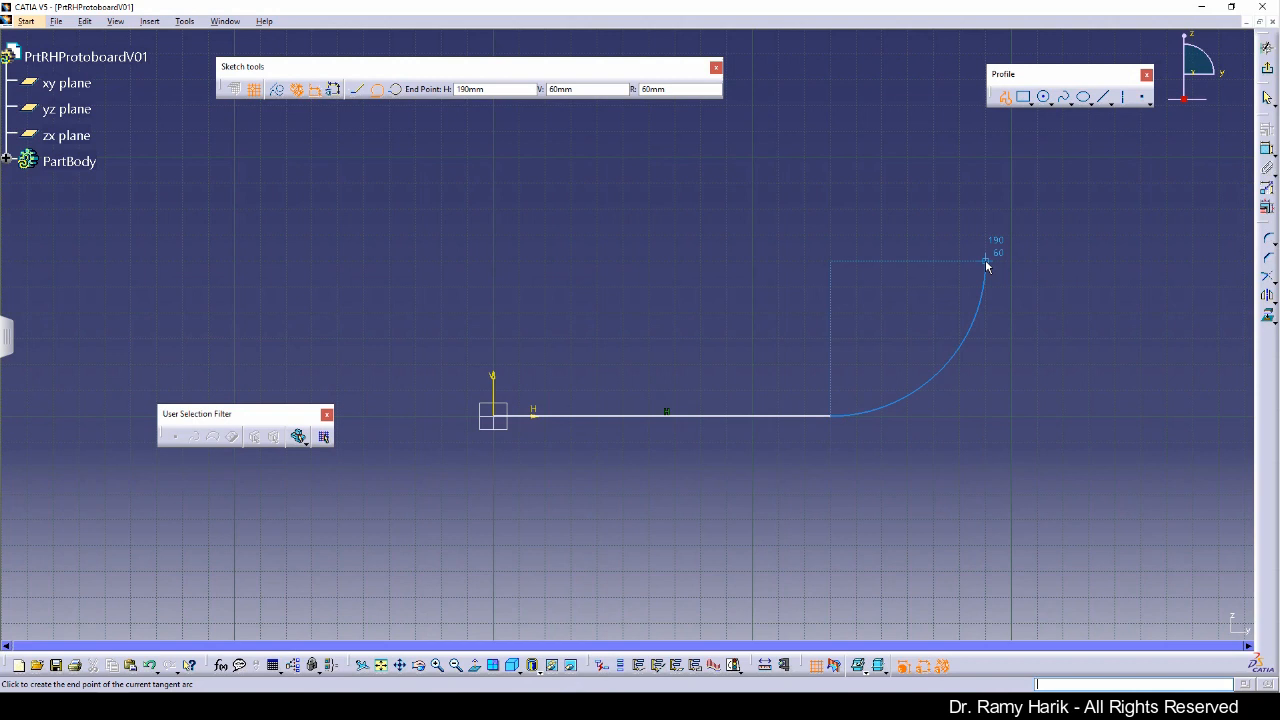
{"action": "left_click", "coordinate": [985, 262]}
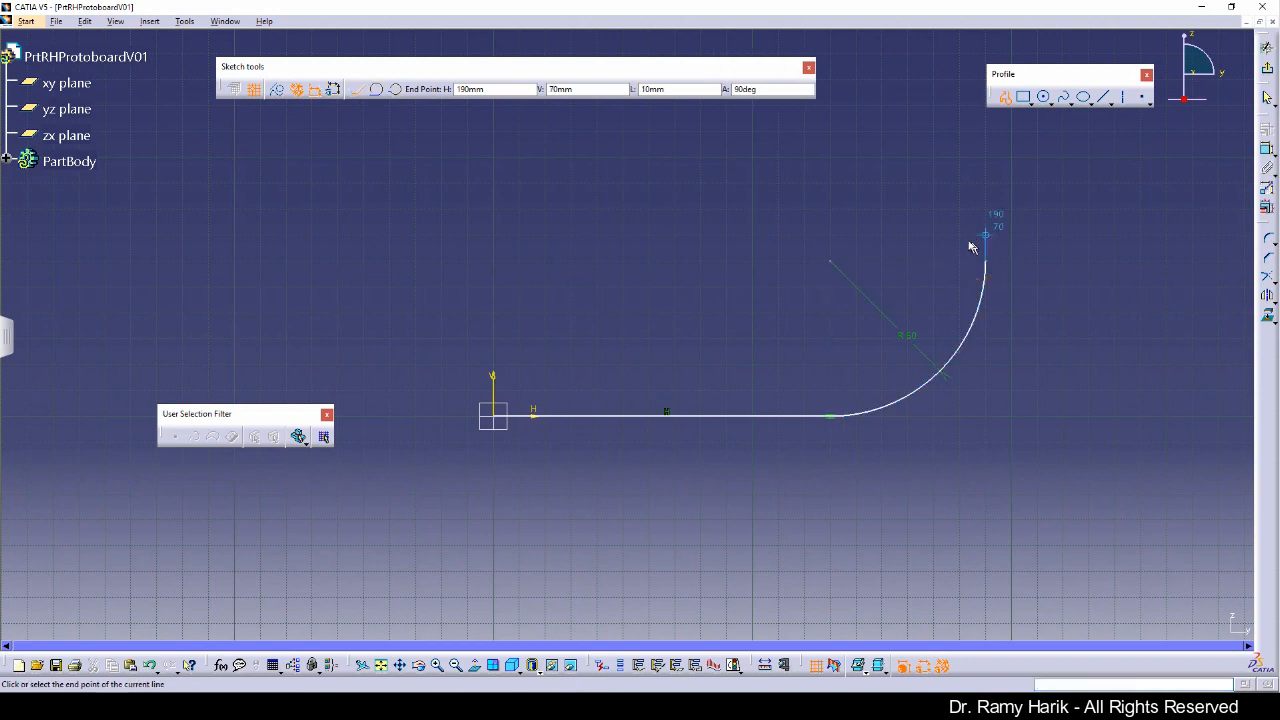
Step: Continue with a vertical line 95 mm long at 90 degrees from the arc end
{"action": "mouse_move", "coordinate": [967, 258]}
{"action": "middle_mouse_down"}
{"action": "mouse_move", "coordinate": [946, 326]}
{"action": "mouse_move", "coordinate": [950, 309]}
{"action": "mouse_move", "coordinate": [906, 337]}
{"action": "mouse_move", "coordinate": [914, 329]}
{"action": "mouse_move", "coordinate": [857, 300]}
{"action": "mouse_move", "coordinate": [852, 365]}
{"action": "mouse_move", "coordinate": [883, 437]}
{"action": "middle_mouse_up"}
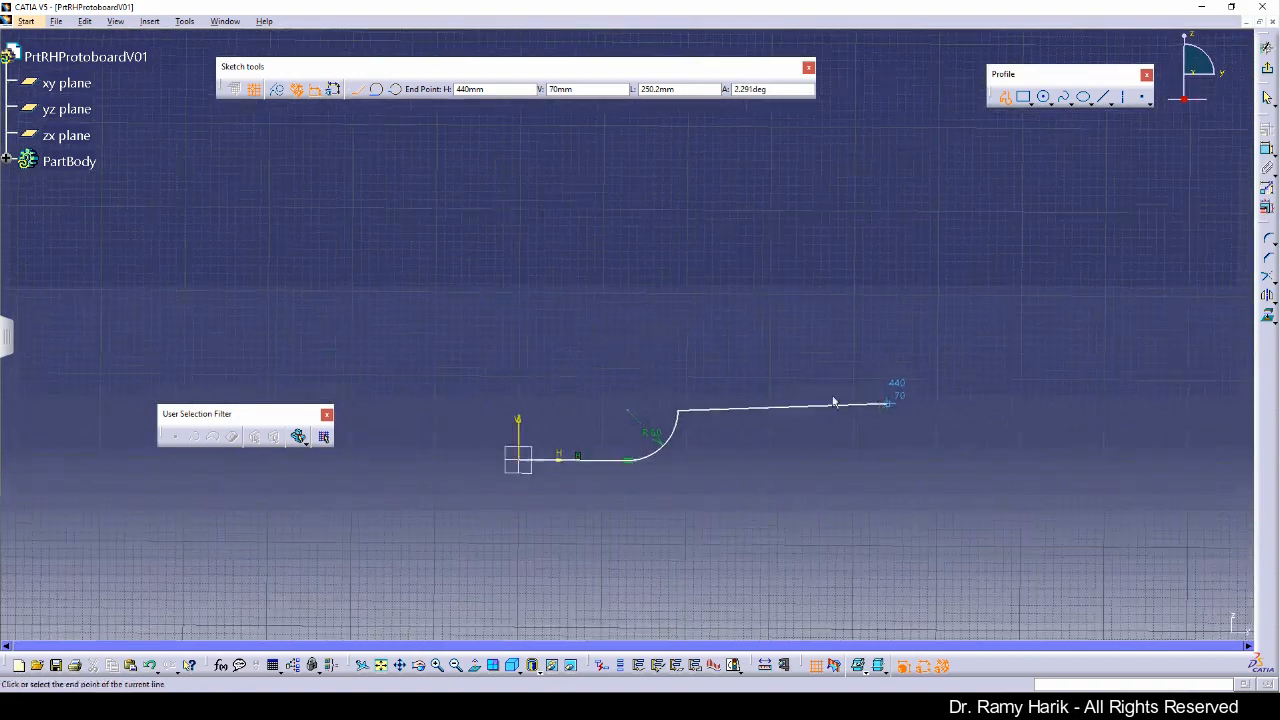
{"action": "middle_click_drag", "start_coordinate": [722, 388], "coordinate": [706, 332]}
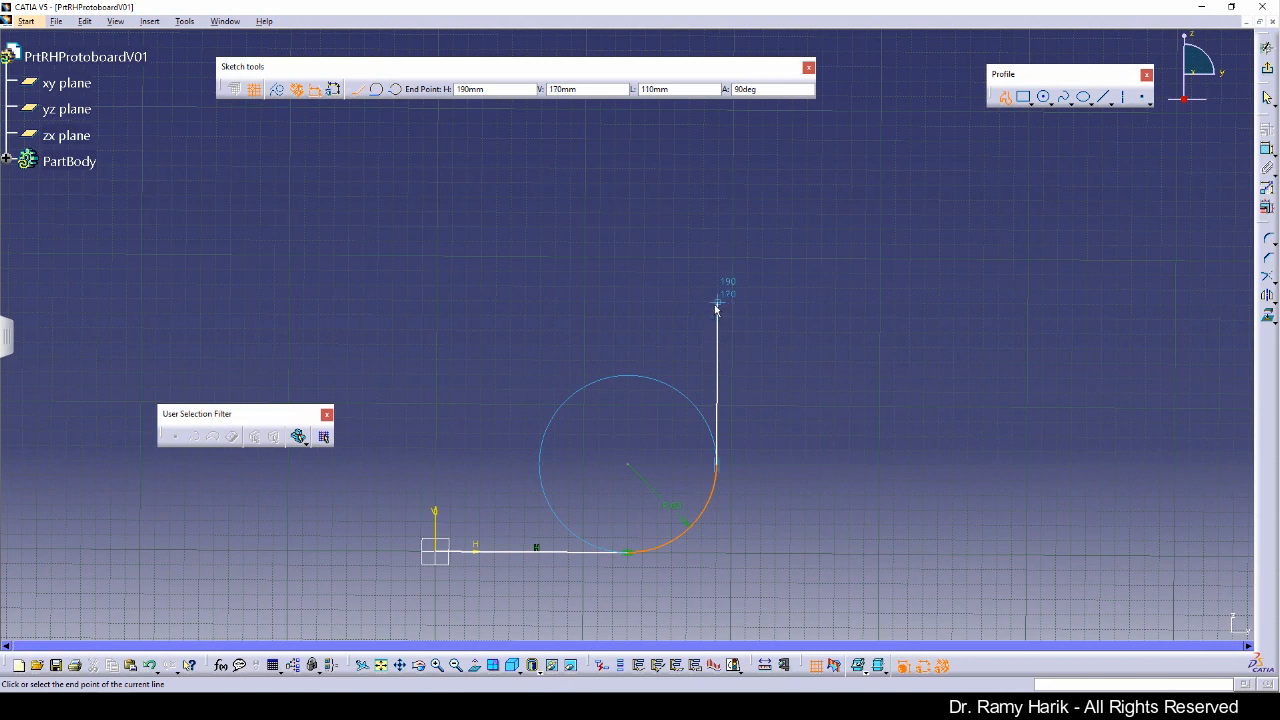
{"action": "key", "text": "Tab"}
{"action": "key", "text": "Tab"}
{"action": "key", "text": "Tab"}
{"action": "type", "text": "85"}
{"action": "key", "text": "Tab"}
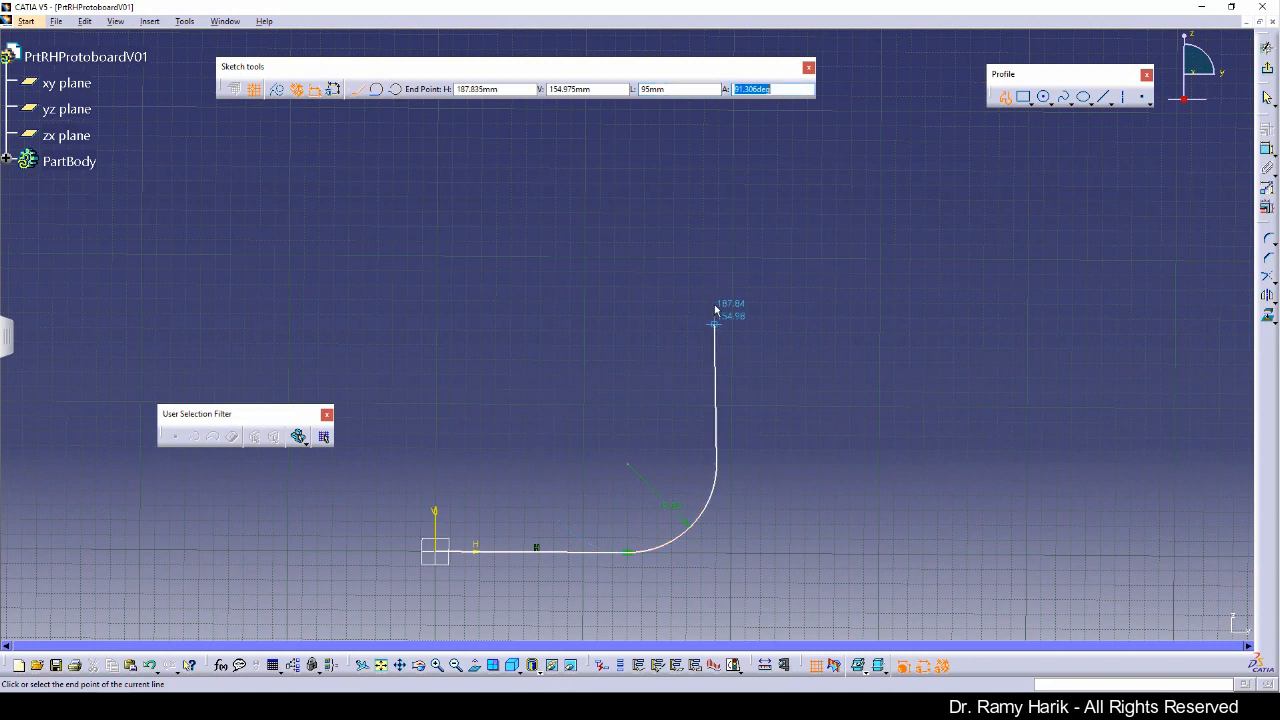
{"action": "type", "text": "90"}
{"action": "key", "text": "Return"}
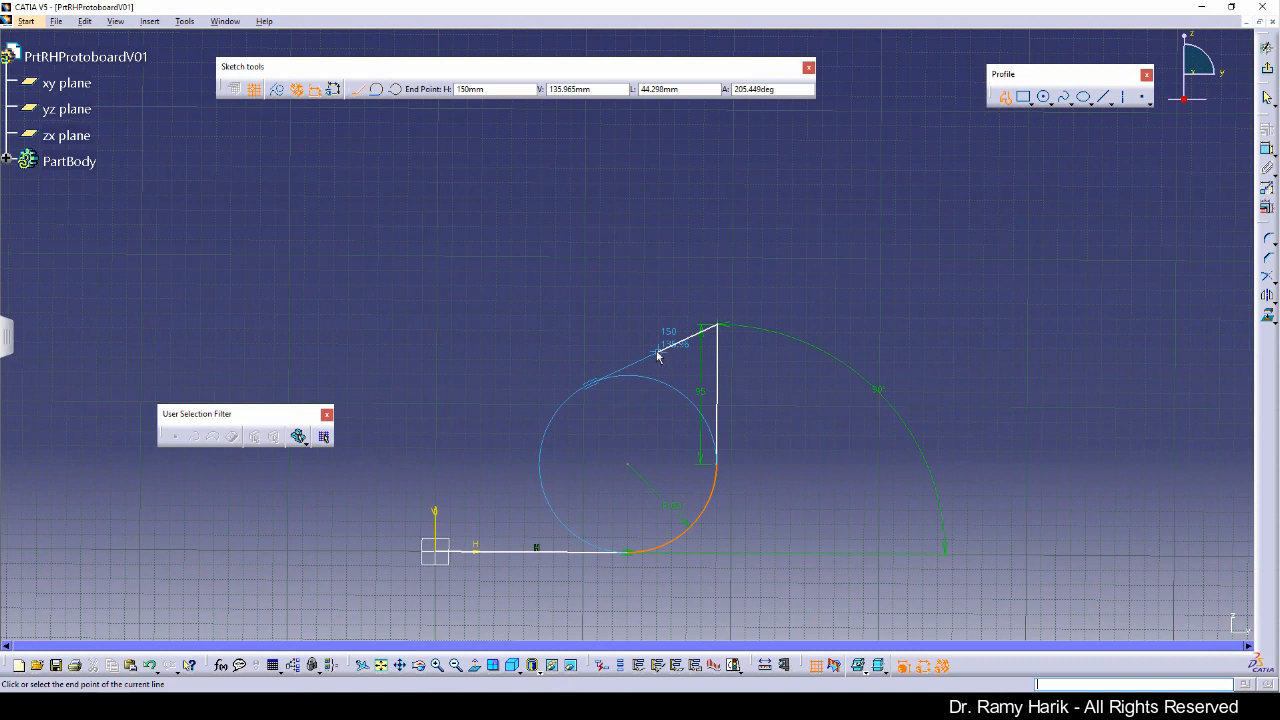
Step: Disable automatic constraint detection and draw a sloped line down-left to about H 150 mm, V 120 mm
{"action": "left_click", "coordinate": [301, 93]}
{"action": "left_click", "coordinate": [318, 93]}
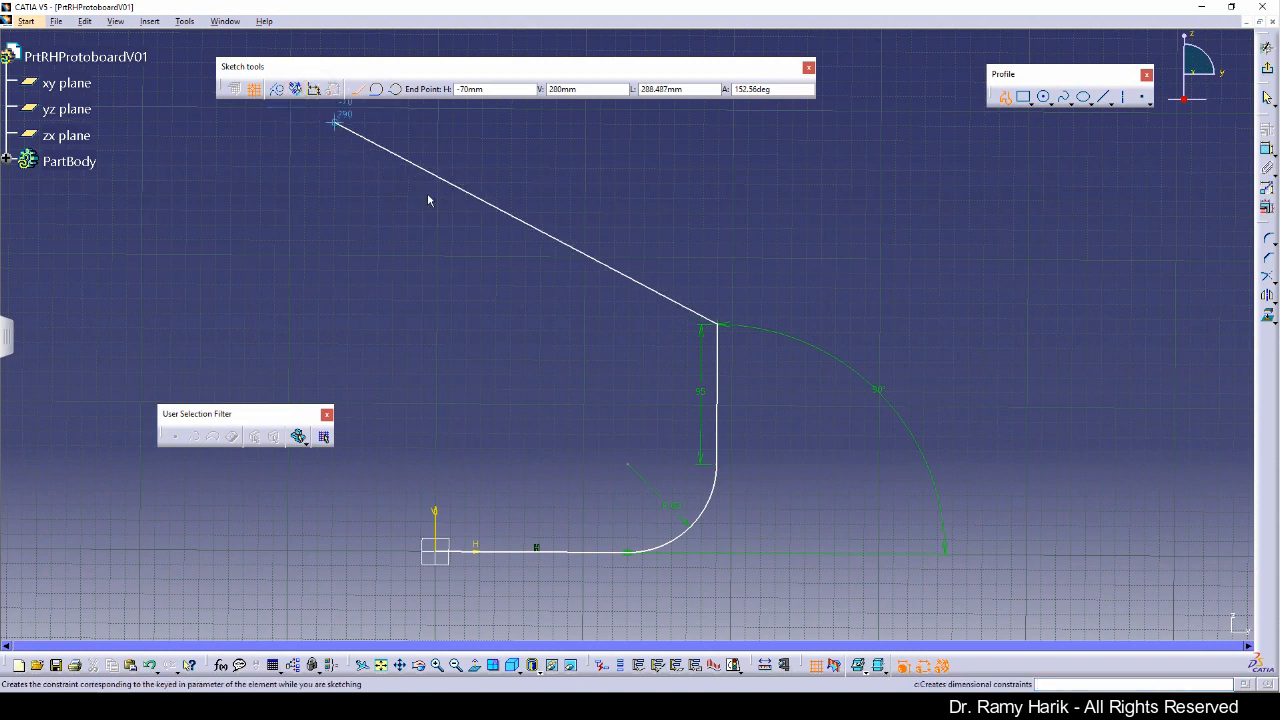
{"action": "left_click", "coordinate": [662, 377]}
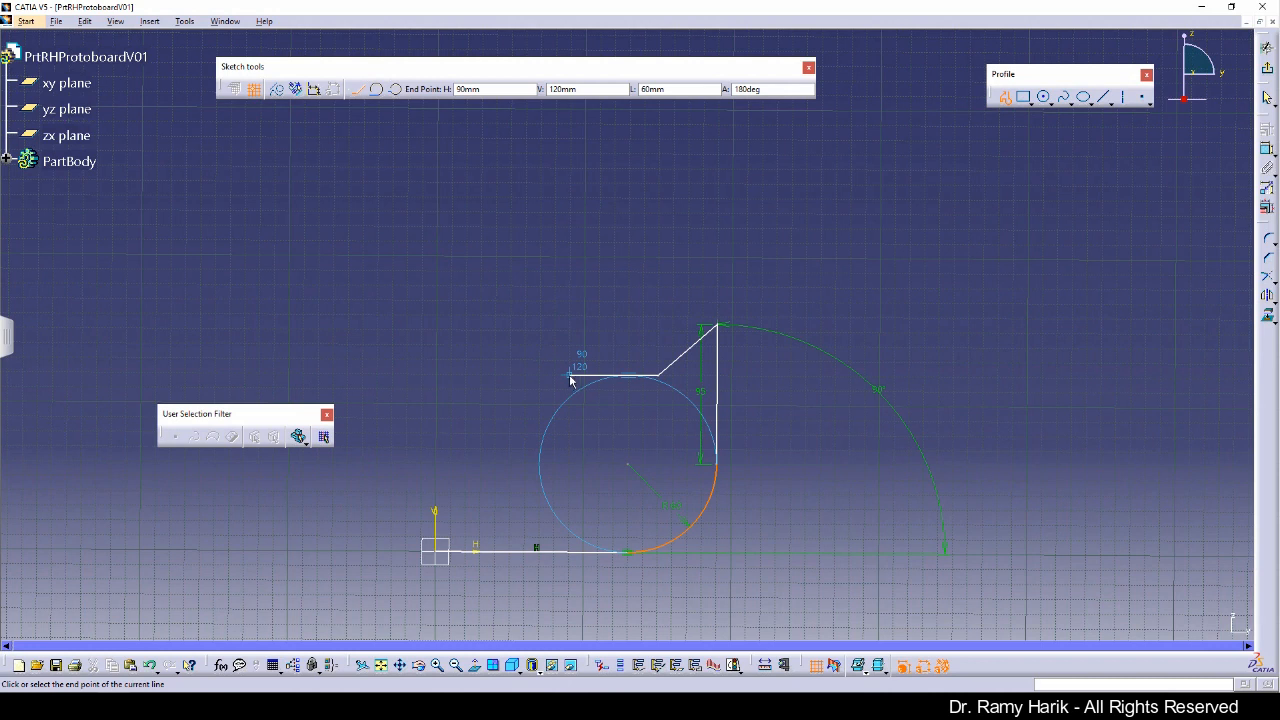
Step: Draw a 140 mm horizontal line leftward, turn off grid snapping, and add a short inclined line down-right
{"action": "left_click", "coordinate": [452, 375]}
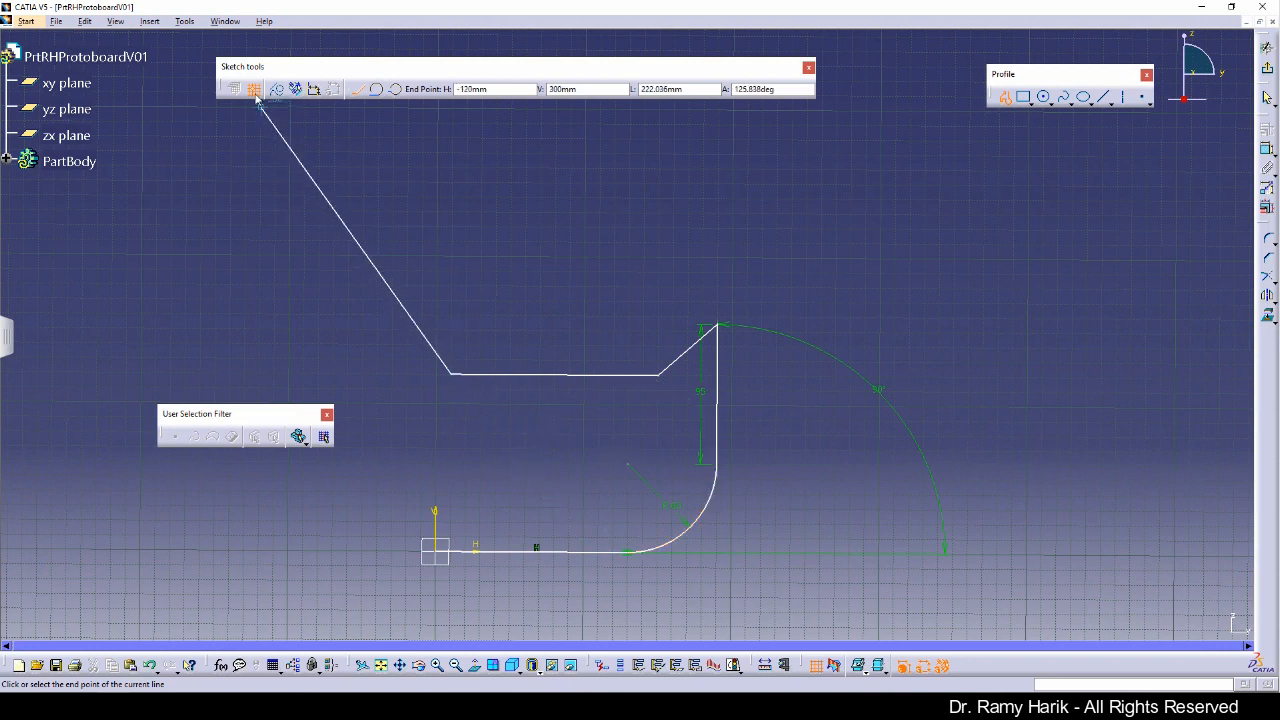
{"action": "left_click", "coordinate": [254, 90]}
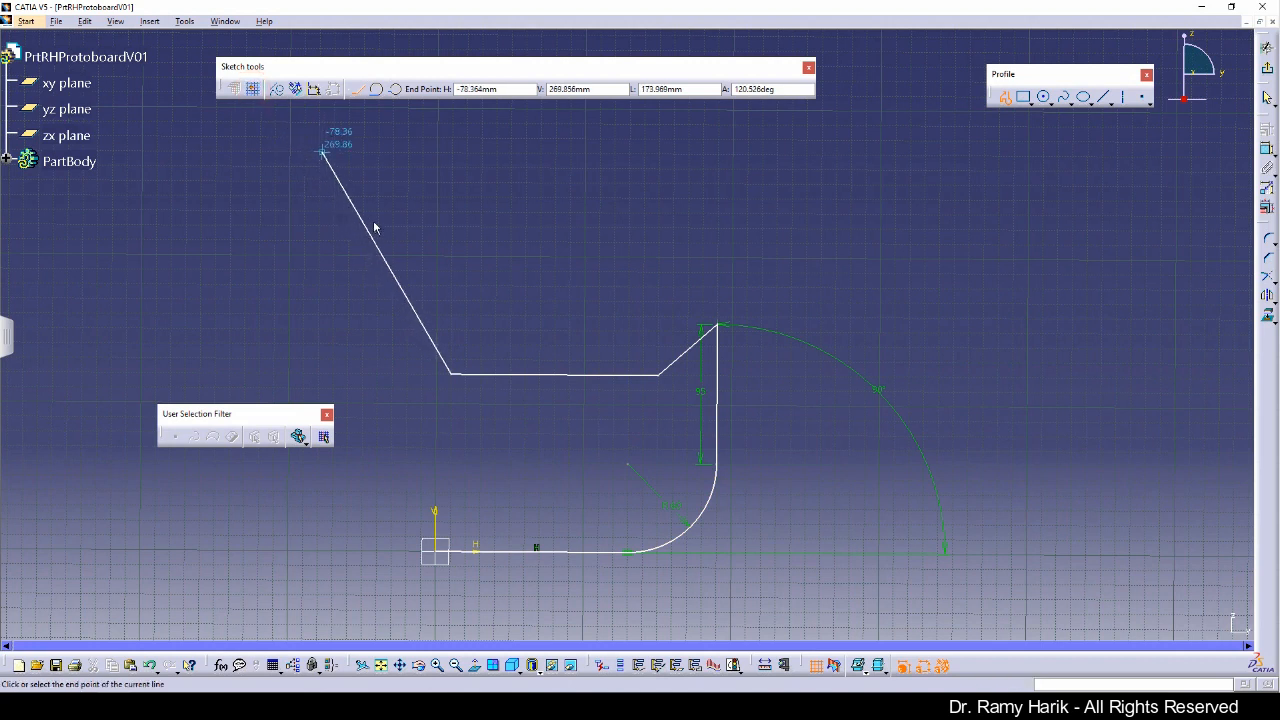
{"action": "left_click", "coordinate": [494, 404]}
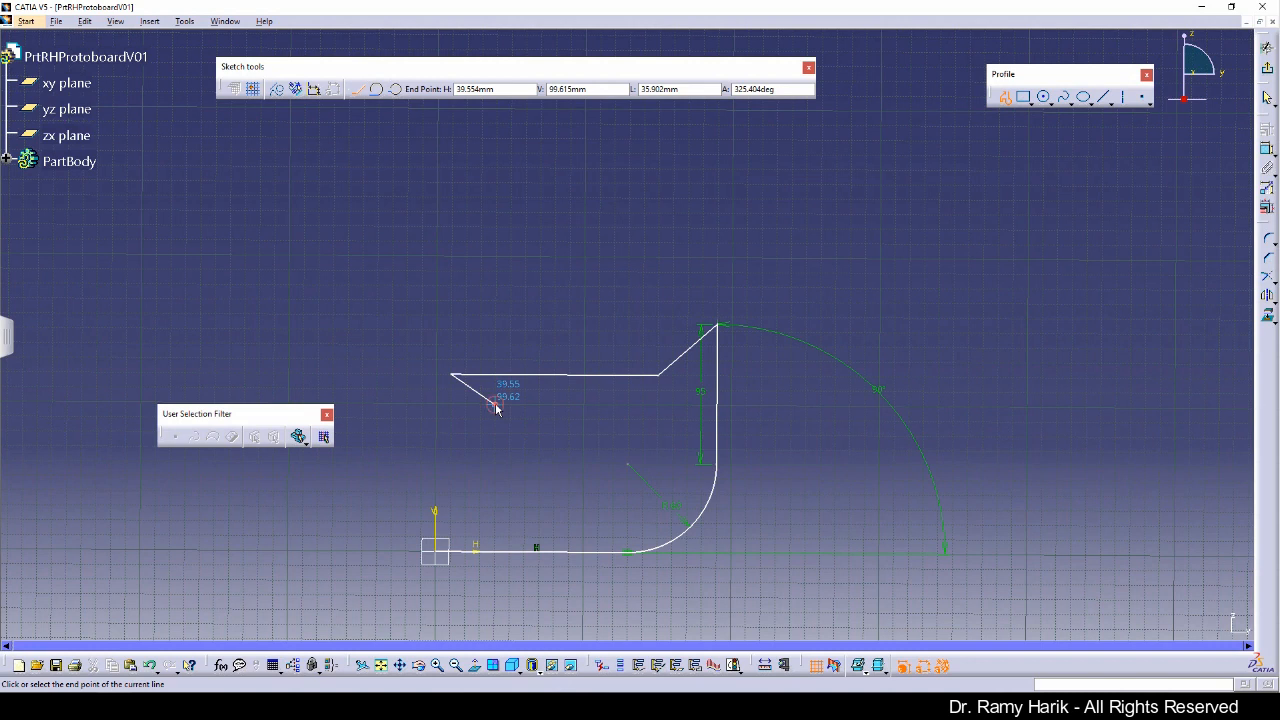
Step: Draw a vertical line downward, then close the profile with a tangent arc of about 40 mm radius ending at the origin
{"action": "left_click", "coordinate": [493, 485]}
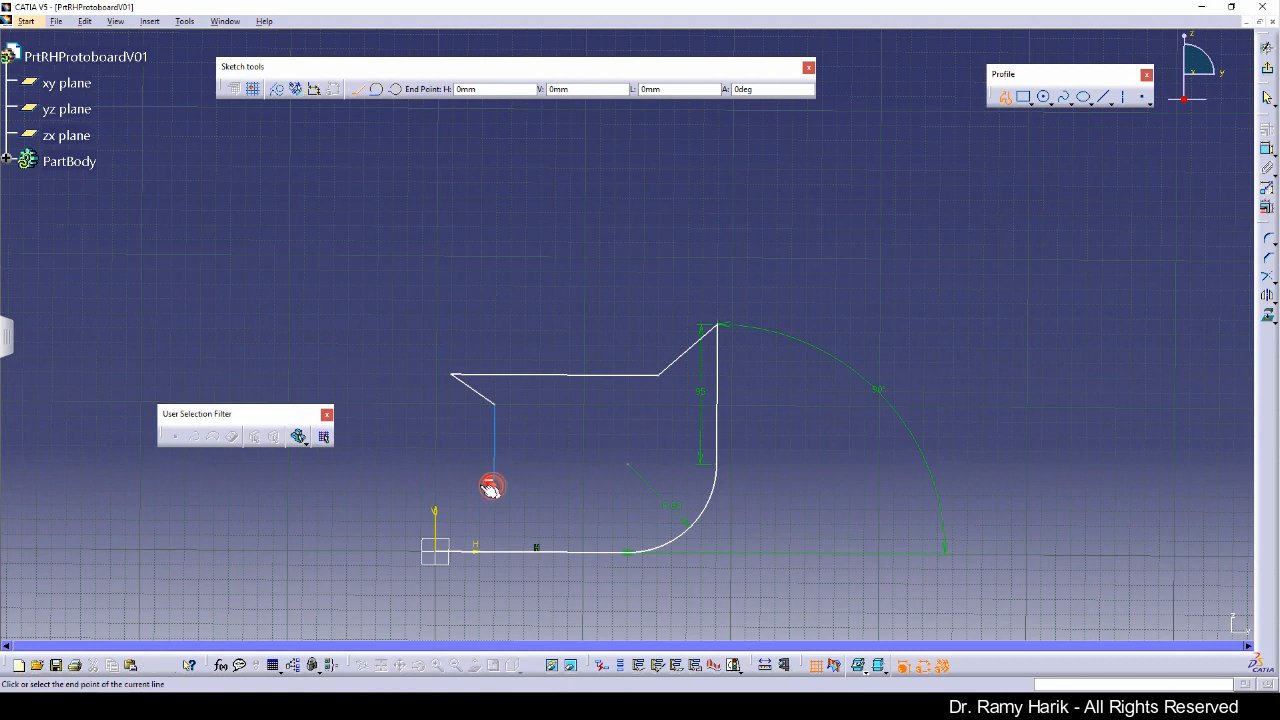
{"action": "left_click", "coordinate": [377, 90]}
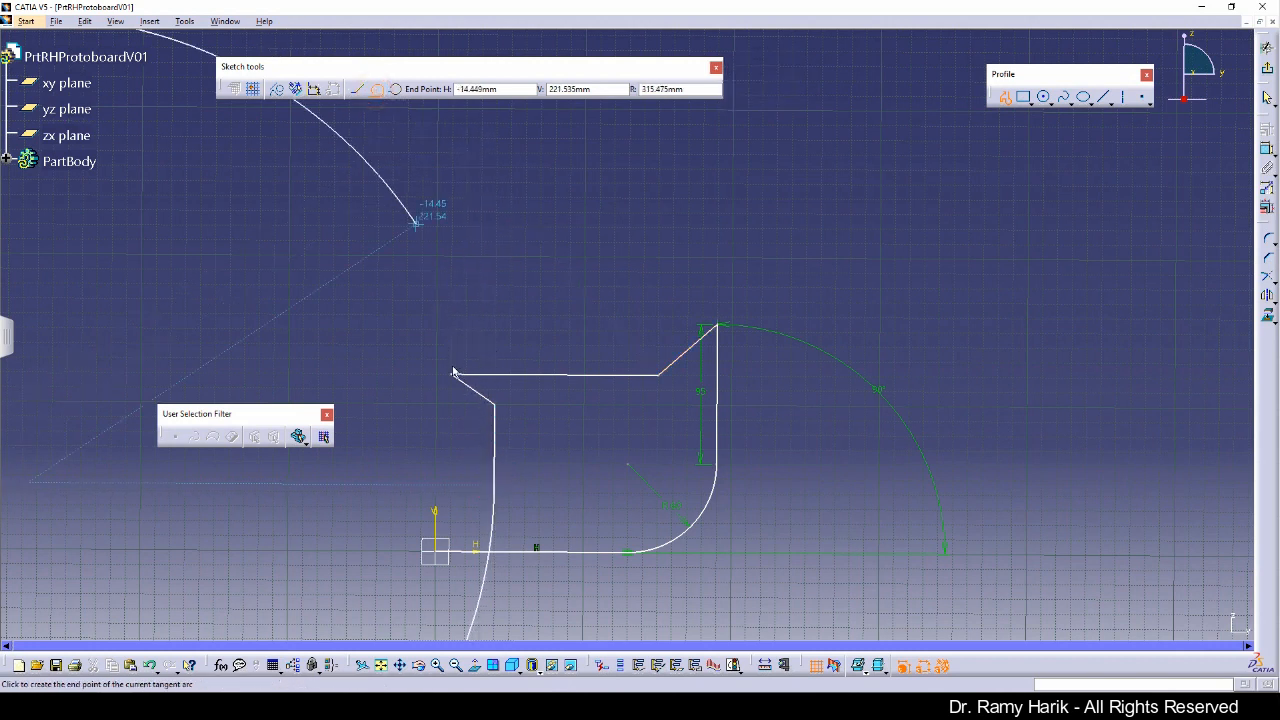
{"action": "left_click", "coordinate": [443, 548]}
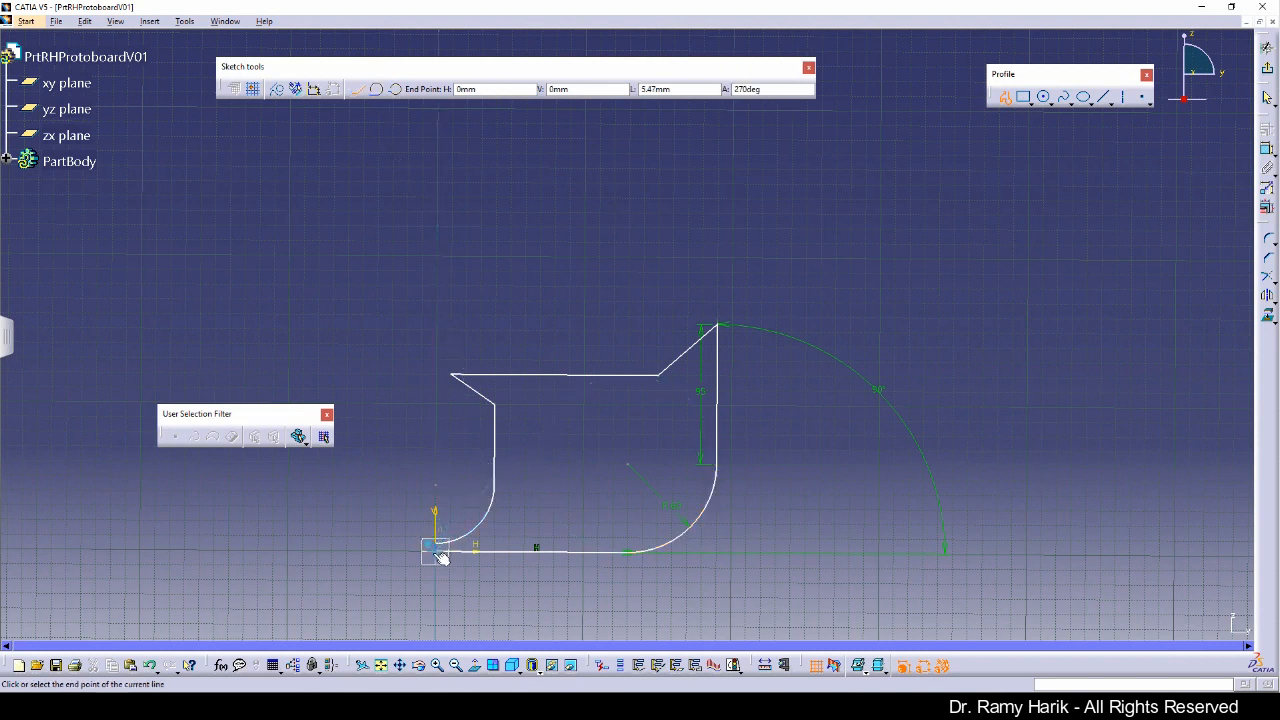
{"action": "left_click", "coordinate": [504, 606]}
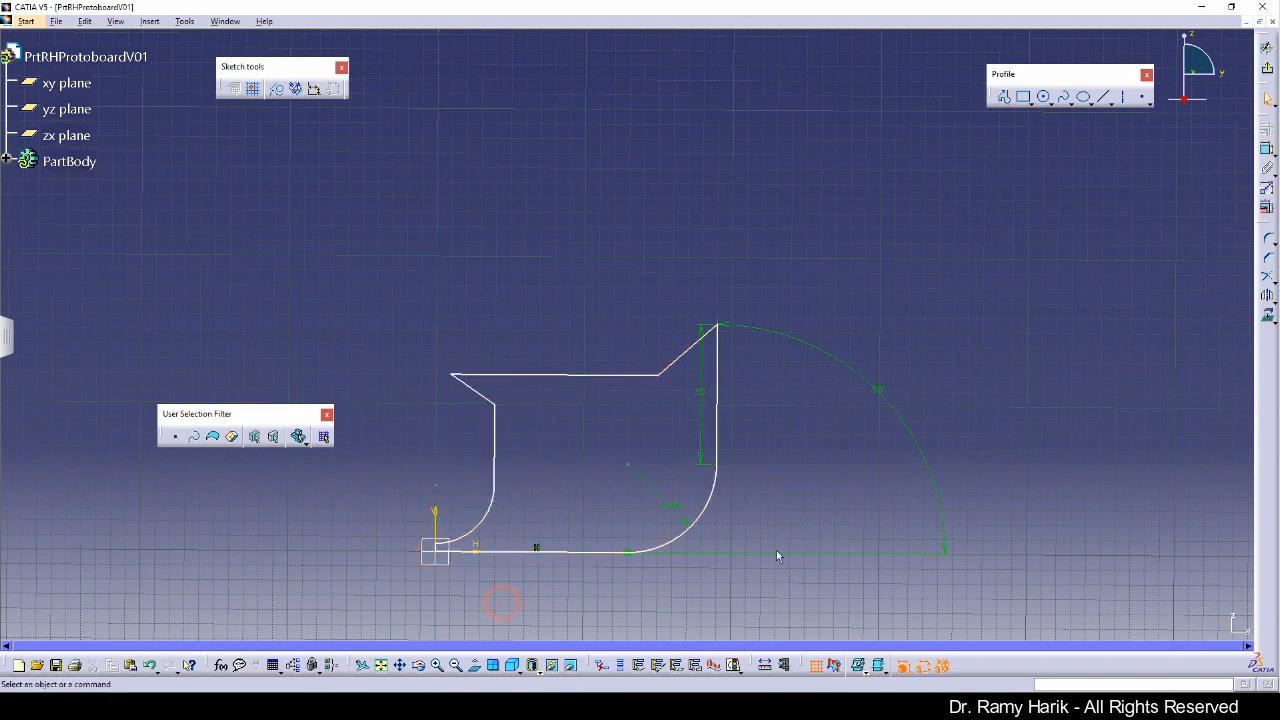
Step: Delete the 90° angle dimension with its construction arc and the 95 mm vertical dimension
{"action": "left_click", "coordinate": [881, 390]}
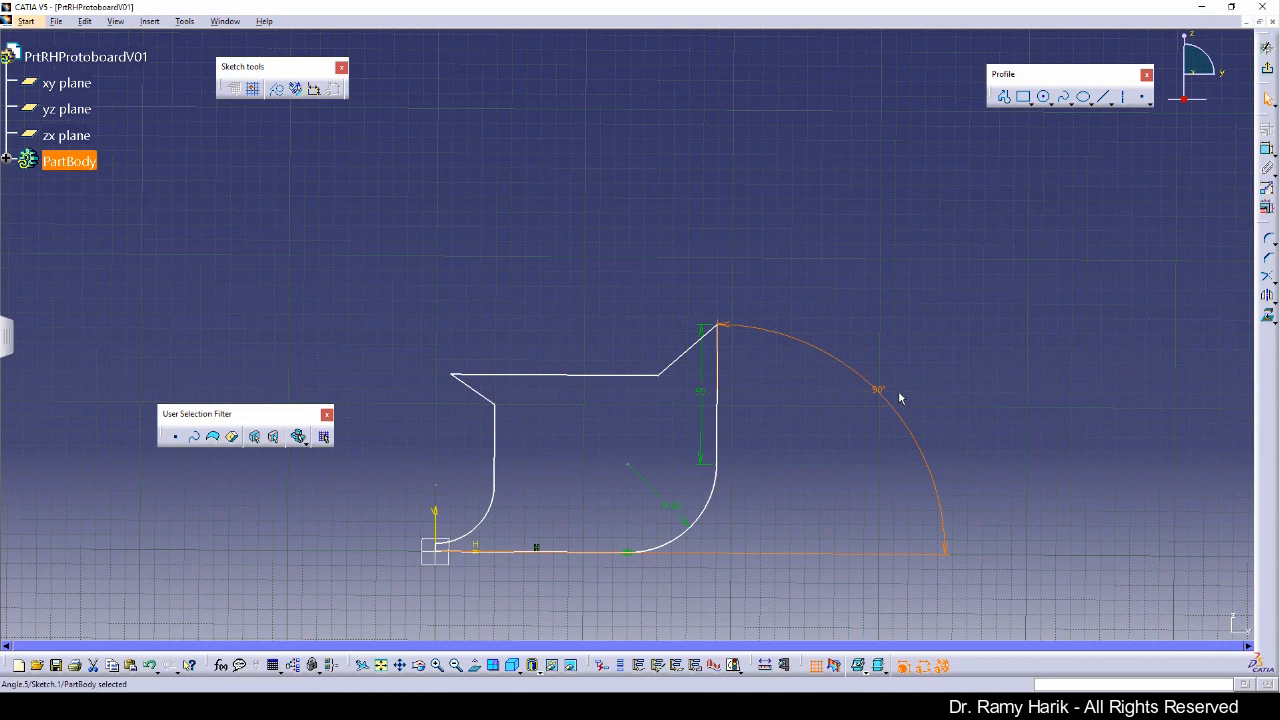
{"action": "key", "text": "Delete"}
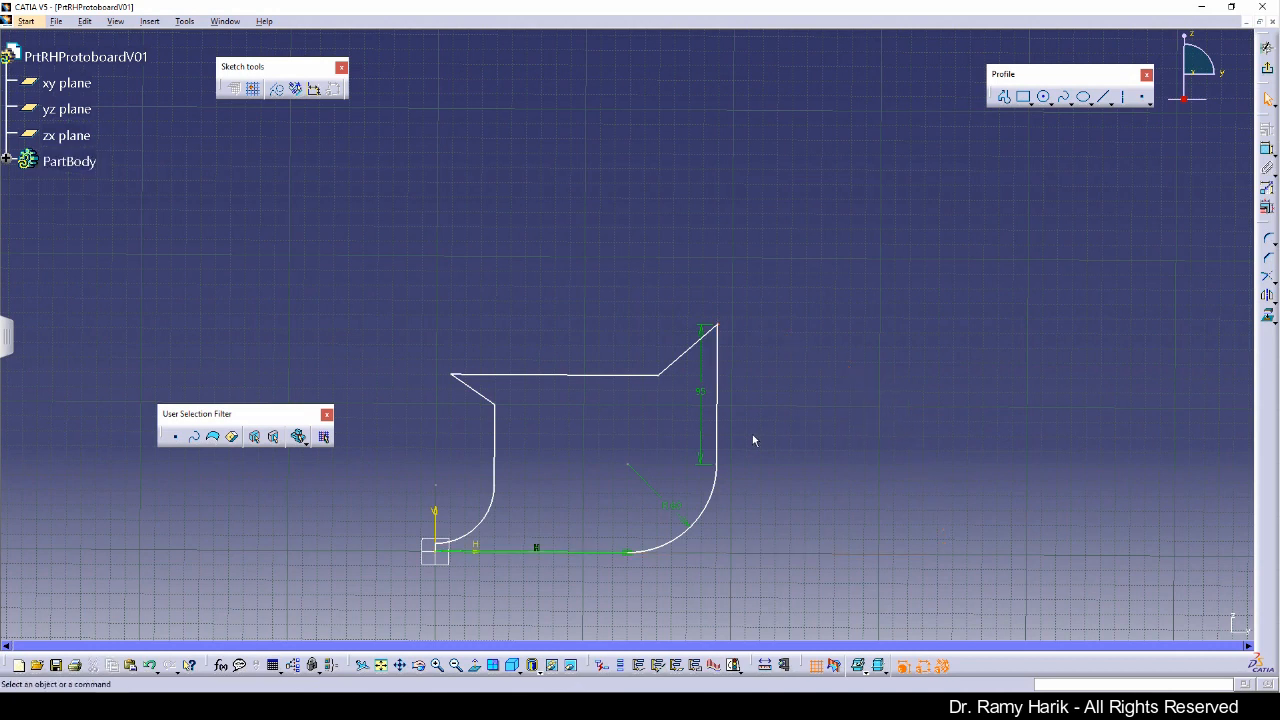
{"action": "left_click", "coordinate": [708, 396]}
{"action": "key", "text": "Delete"}
Step: Exit the sketch to inspect the profile in 3D, then reopen Sketch.1 for editing
{"action": "left_click", "coordinate": [381, 666]}
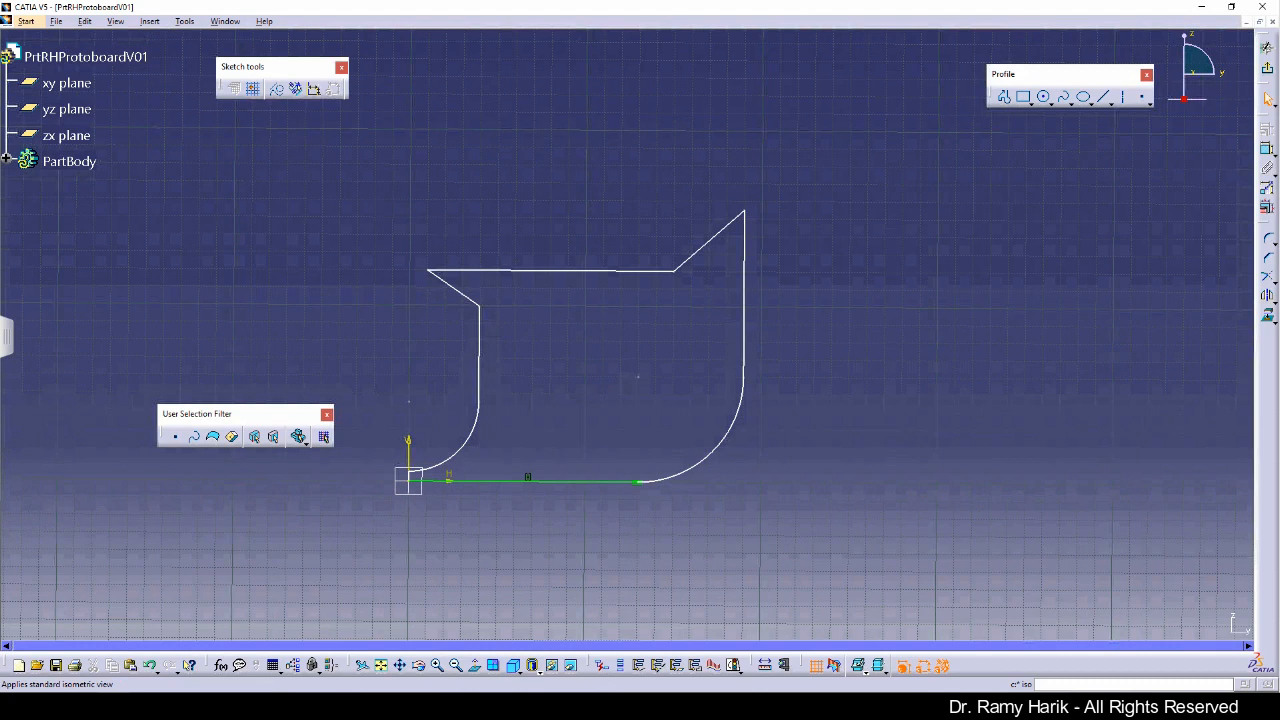
{"action": "left_click", "coordinate": [474, 665]}
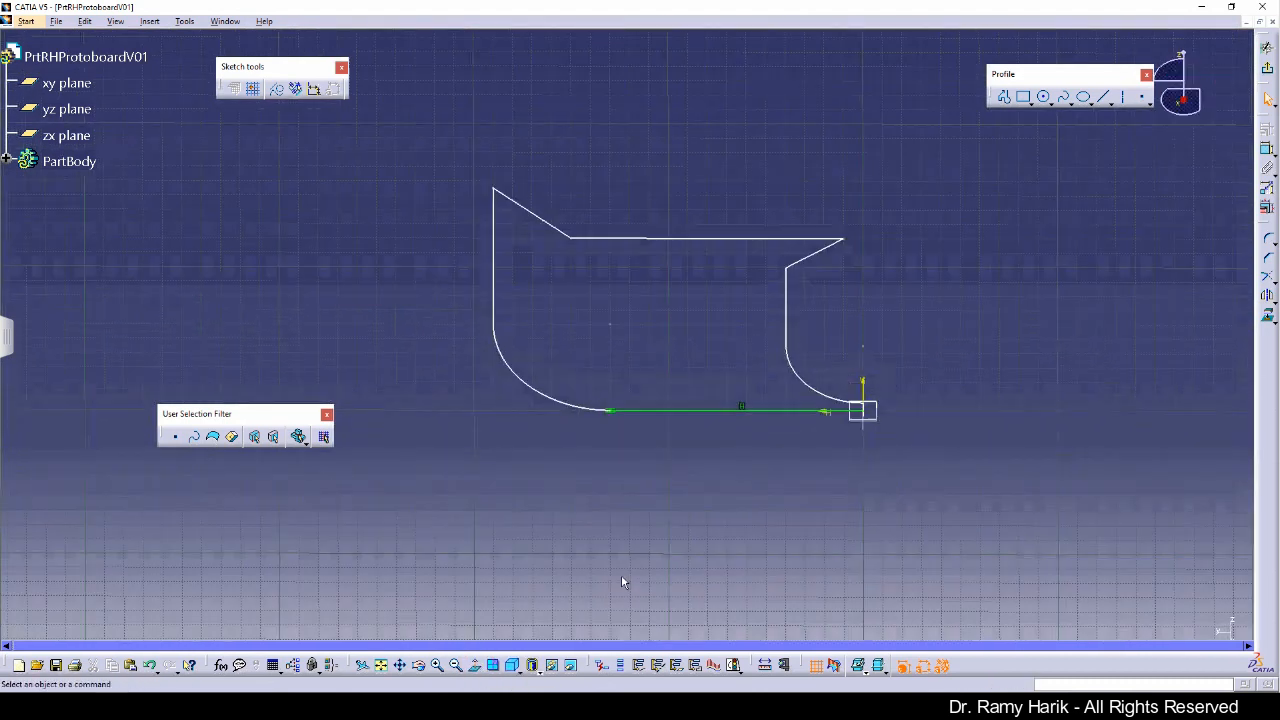
{"action": "left_click", "coordinate": [1267, 68]}
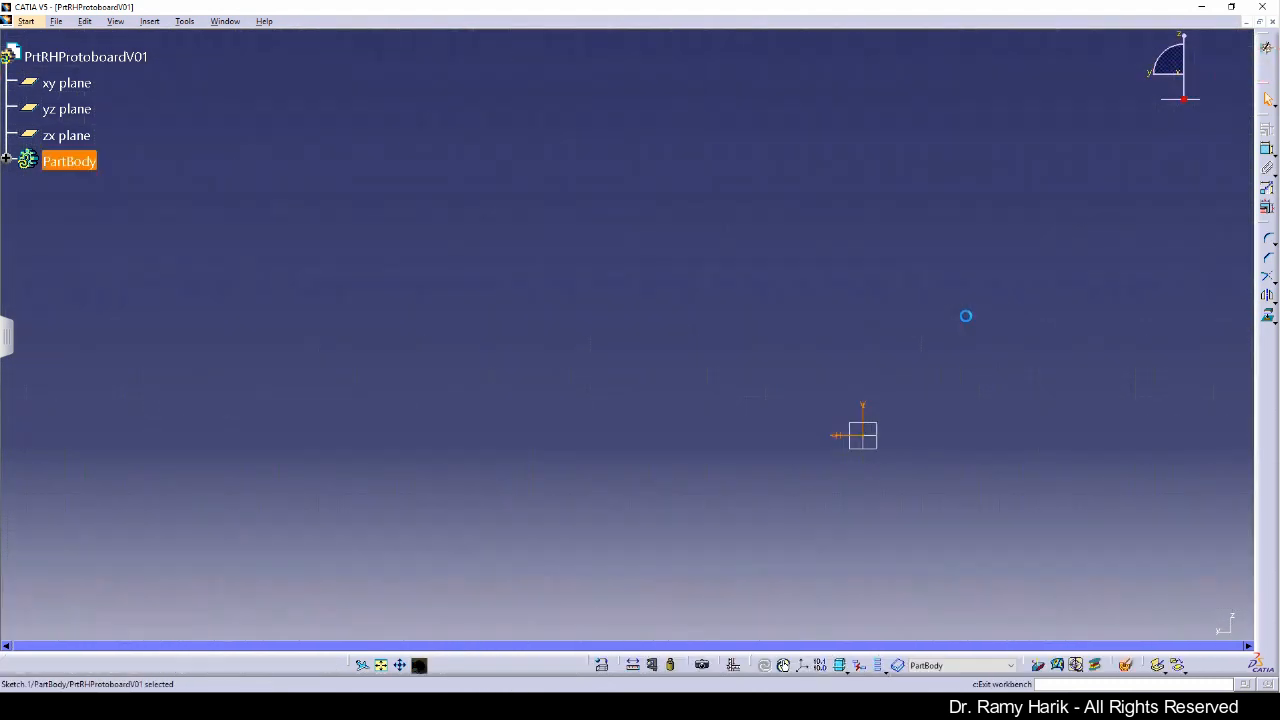
{"action": "left_click", "coordinate": [748, 474]}
{"action": "left_click", "coordinate": [5, 161]}
{"action": "left_click", "coordinate": [84, 186]}
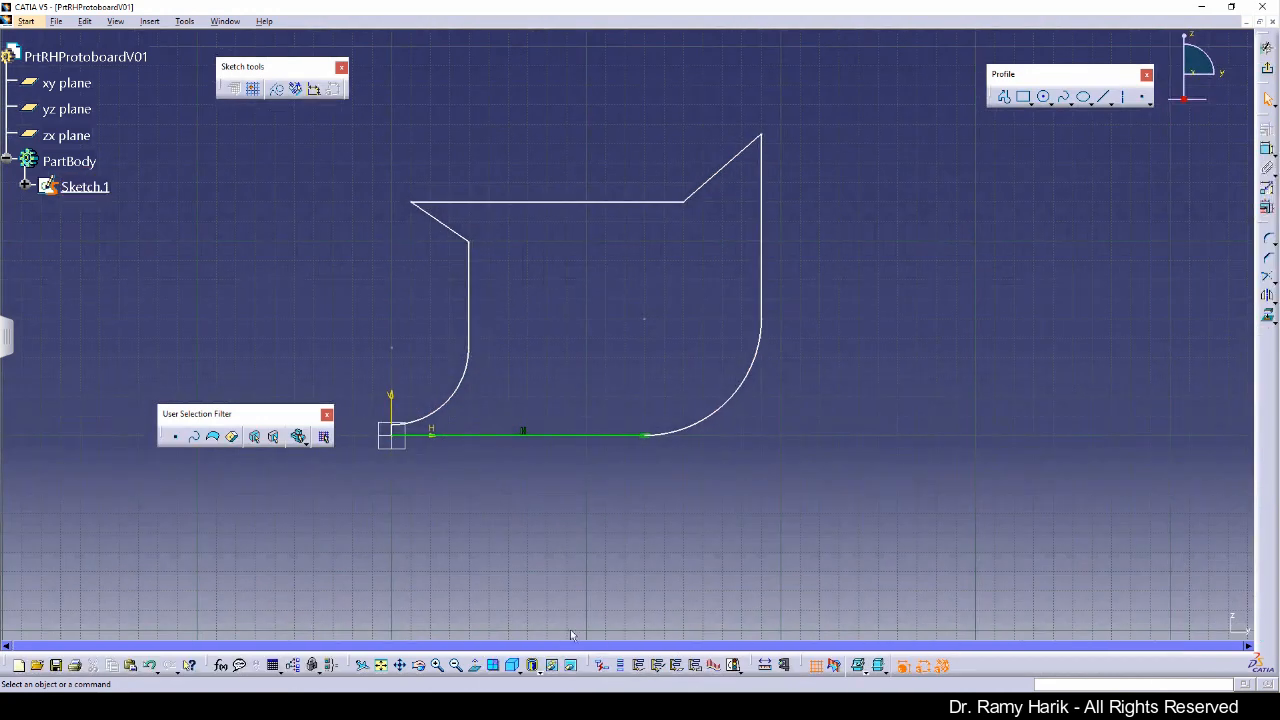
{"action": "left_click", "coordinate": [437, 665]}
{"action": "left_click", "coordinate": [437, 665]}
{"action": "left_click", "coordinate": [437, 665]}
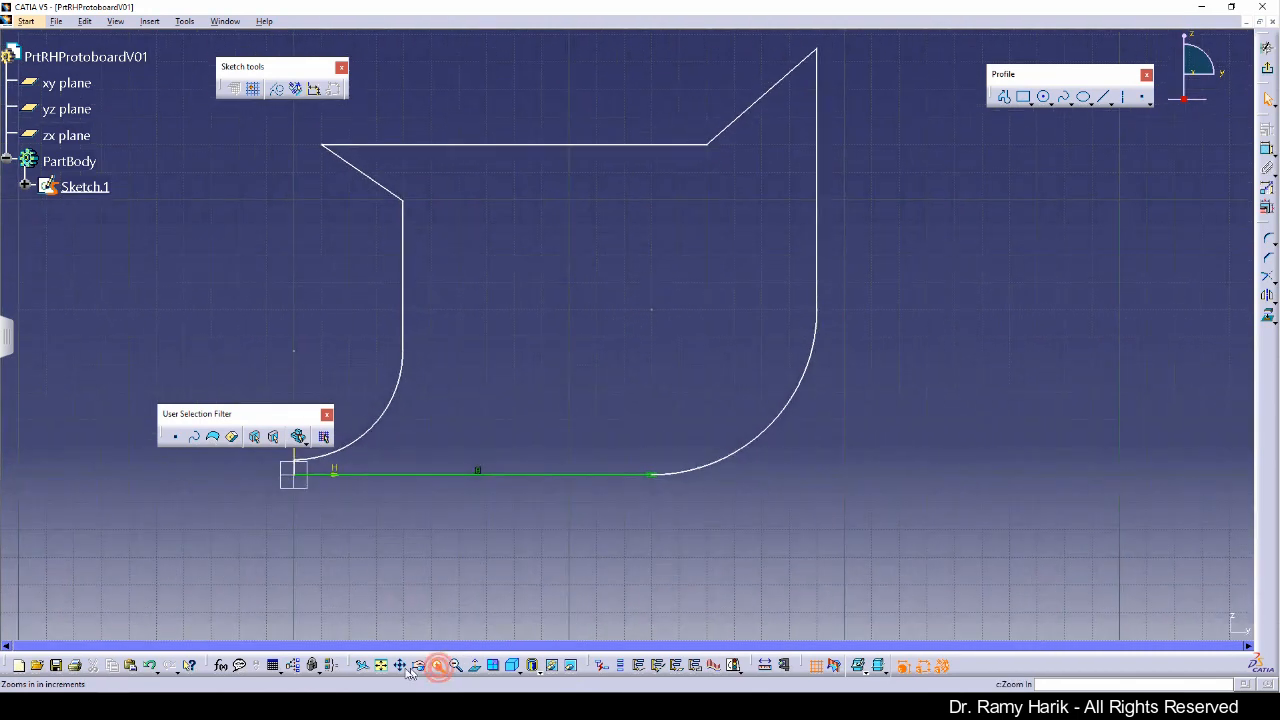
{"action": "left_click", "coordinate": [456, 665]}
{"action": "left_click", "coordinate": [401, 666]}
{"action": "mouse_move", "coordinate": [573, 416]}
{"action": "left_mouse_down"}
{"action": "mouse_move", "coordinate": [611, 450]}
{"action": "mouse_move", "coordinate": [640, 517]}
{"action": "mouse_move", "coordinate": [605, 482]}
{"action": "left_mouse_up"}
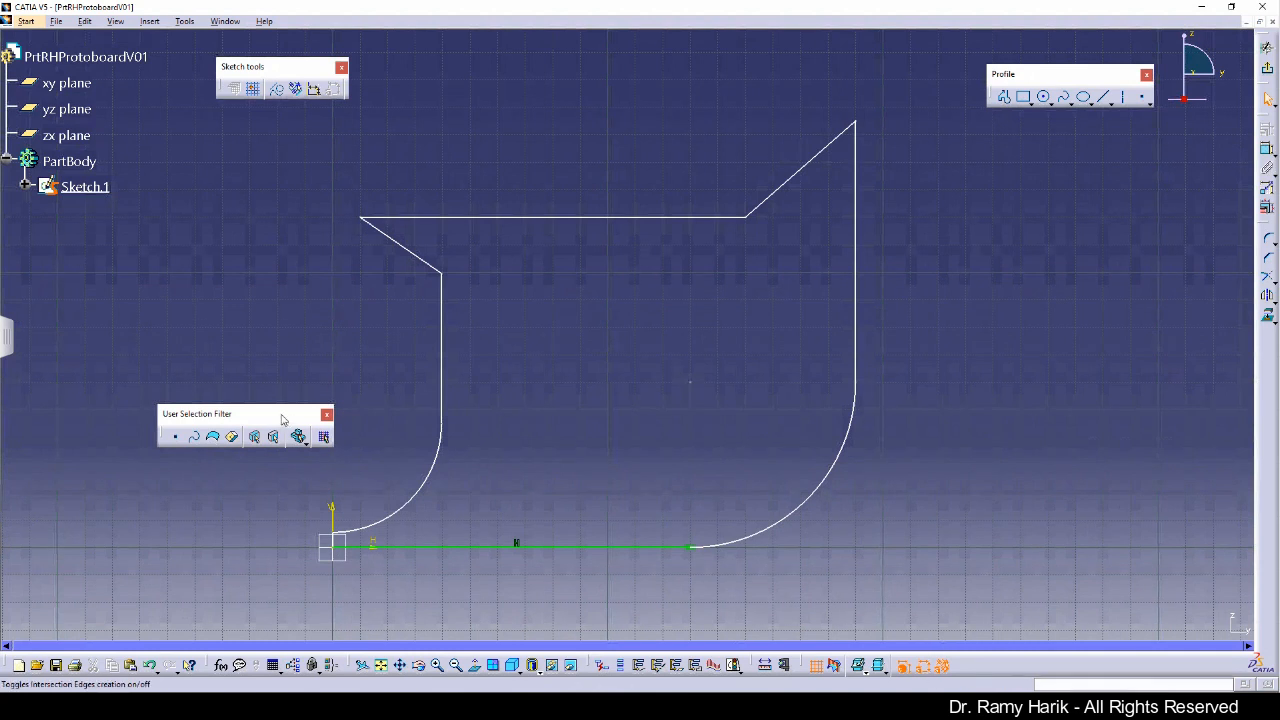
Step: Hide the xy, yz and zx reference planes
{"action": "left_click_drag", "start_coordinate": [168, 397], "coordinate": [134, 393]}
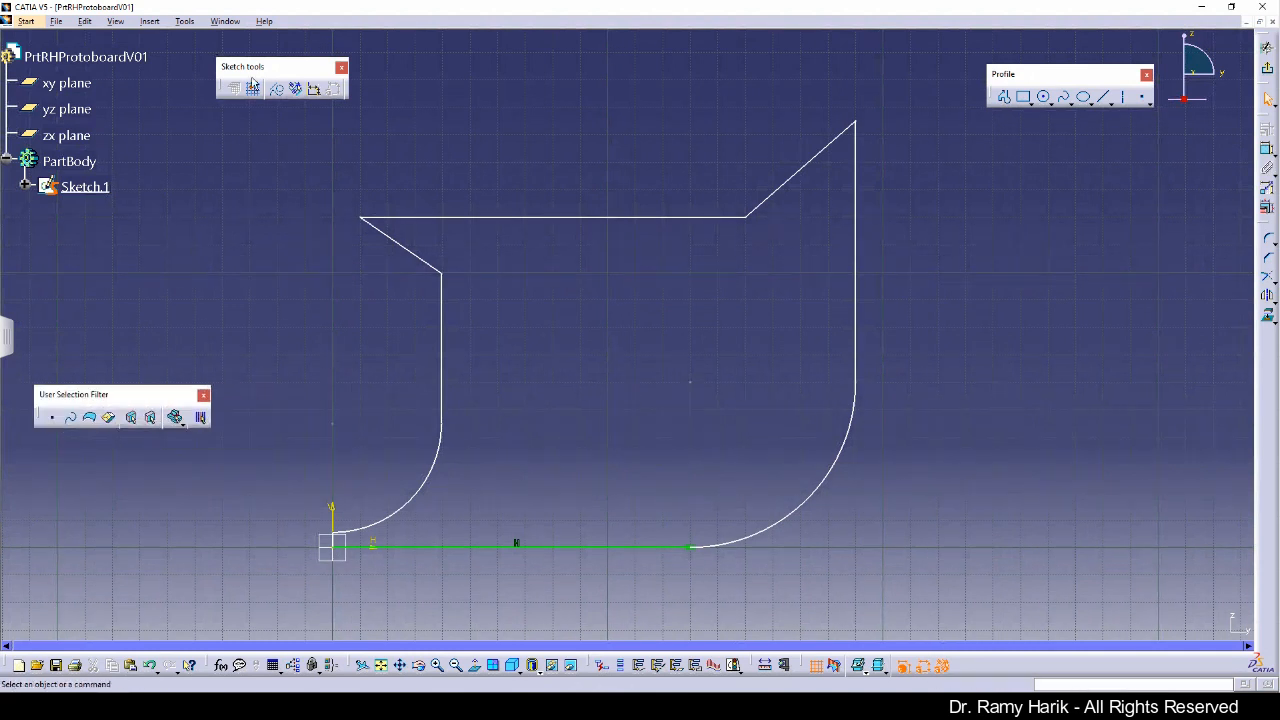
{"action": "mouse_move", "coordinate": [266, 66]}
{"action": "left_mouse_down"}
{"action": "mouse_move", "coordinate": [131, 284]}
{"action": "mouse_move", "coordinate": [65, 286]}
{"action": "mouse_move", "coordinate": [94, 290]}
{"action": "left_mouse_up"}
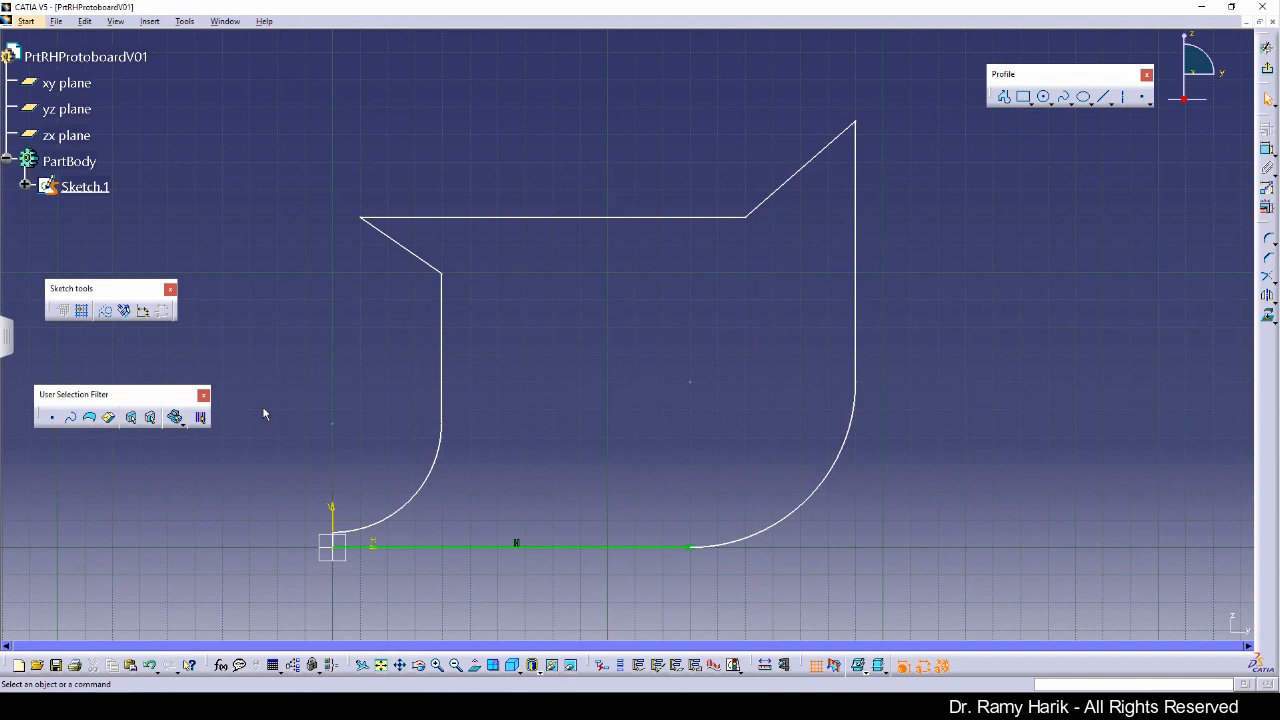
{"action": "left_click", "coordinate": [72, 135]}
{"action": "left_click", "coordinate": [66, 83], "text": "shift"}
{"action": "right_click", "coordinate": [70, 86]}
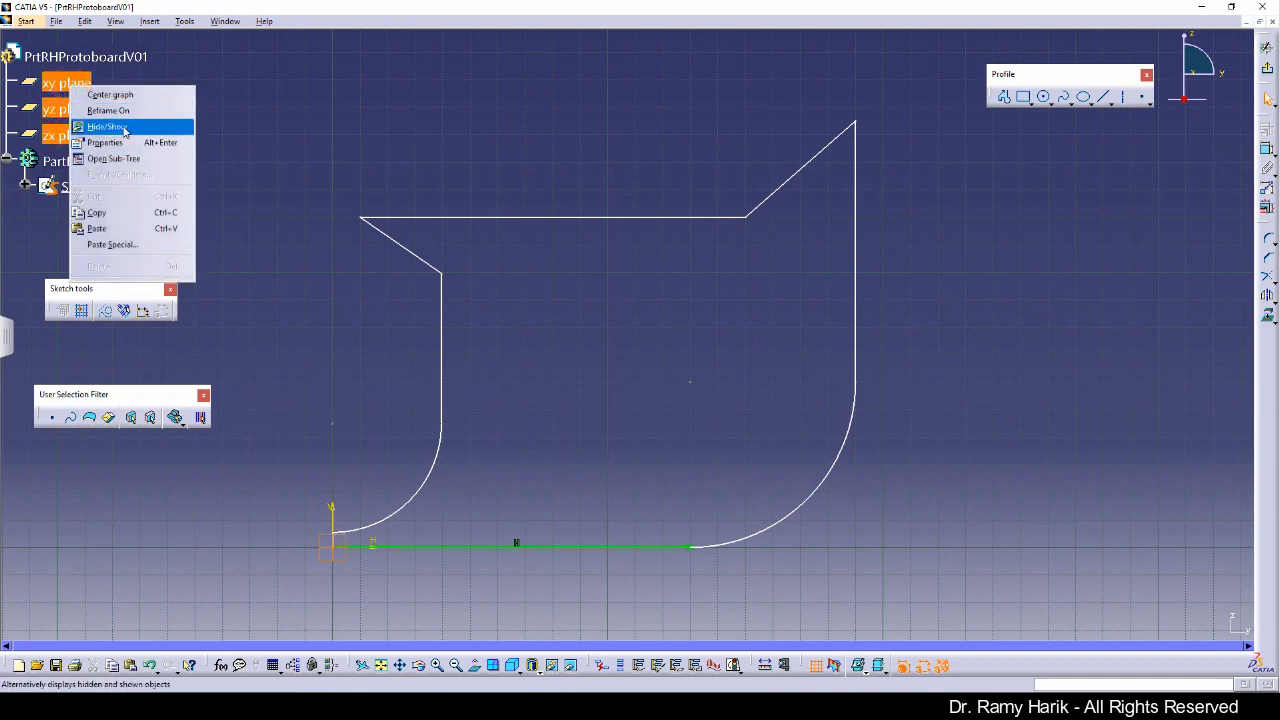
{"action": "left_click", "coordinate": [124, 128]}
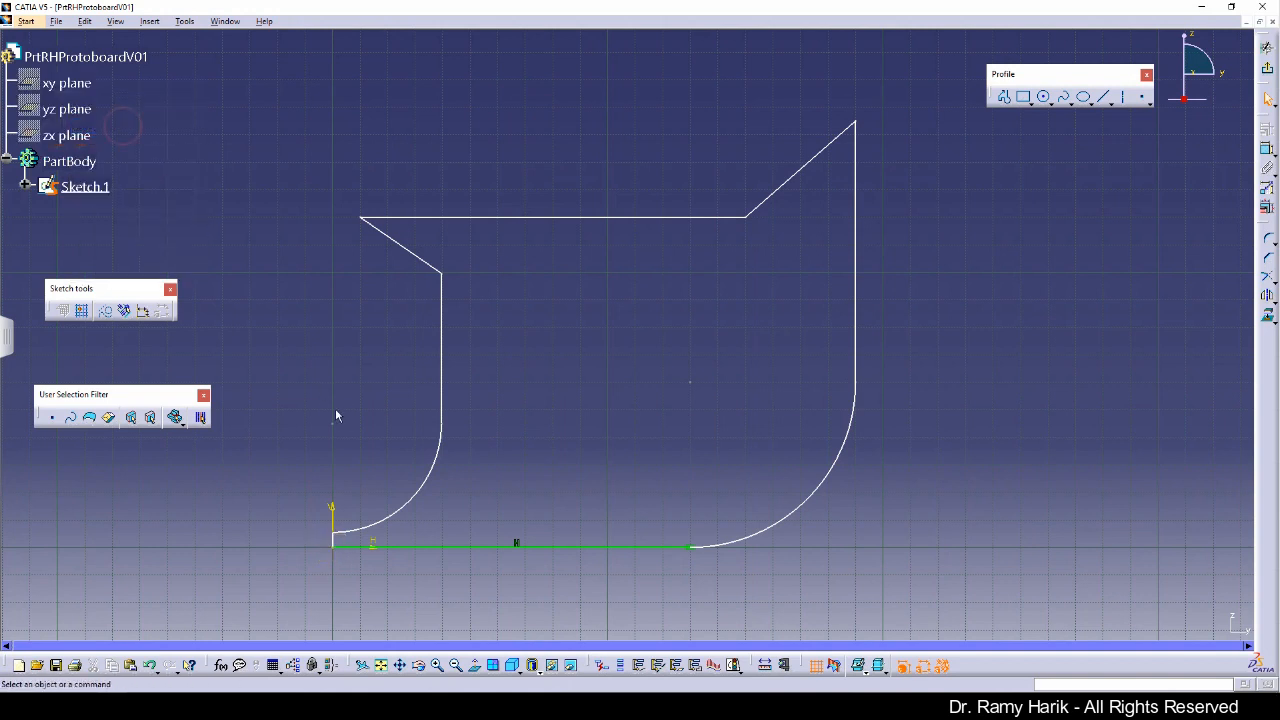
Step: Hide the sketch's vertical and horizontal axes
{"action": "right_click", "coordinate": [338, 512]}
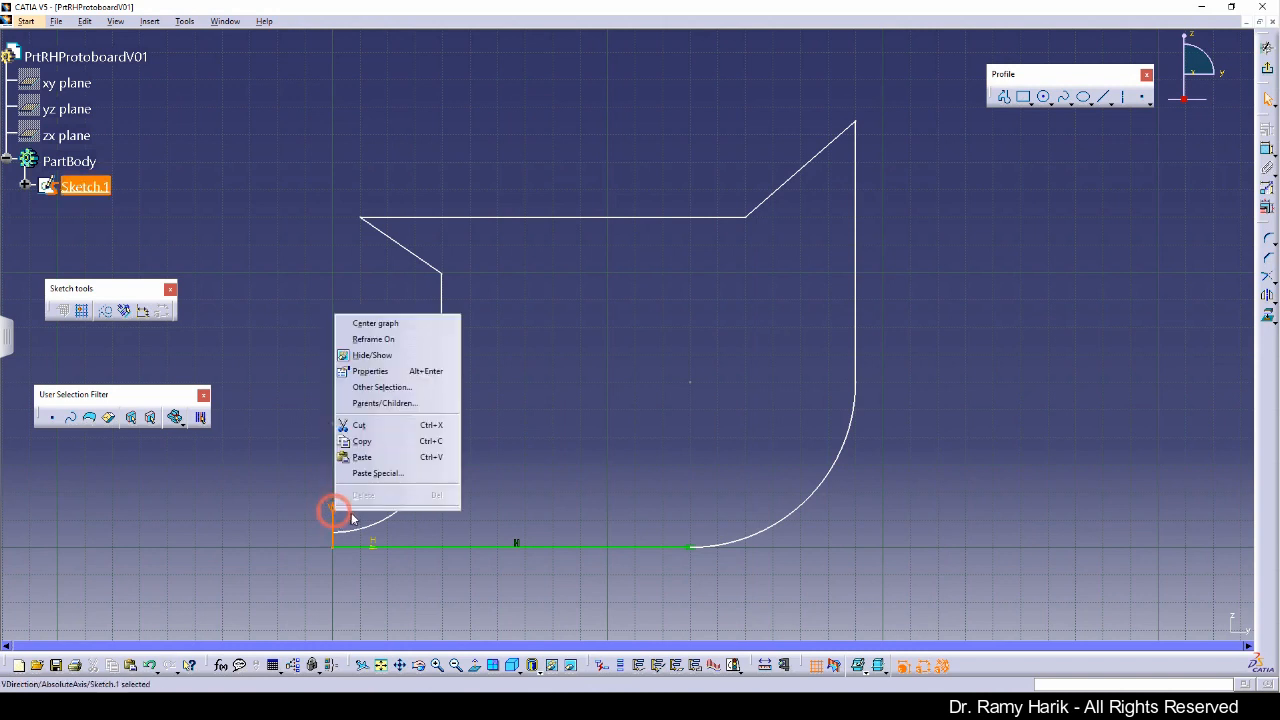
{"action": "left_click", "coordinate": [372, 355]}
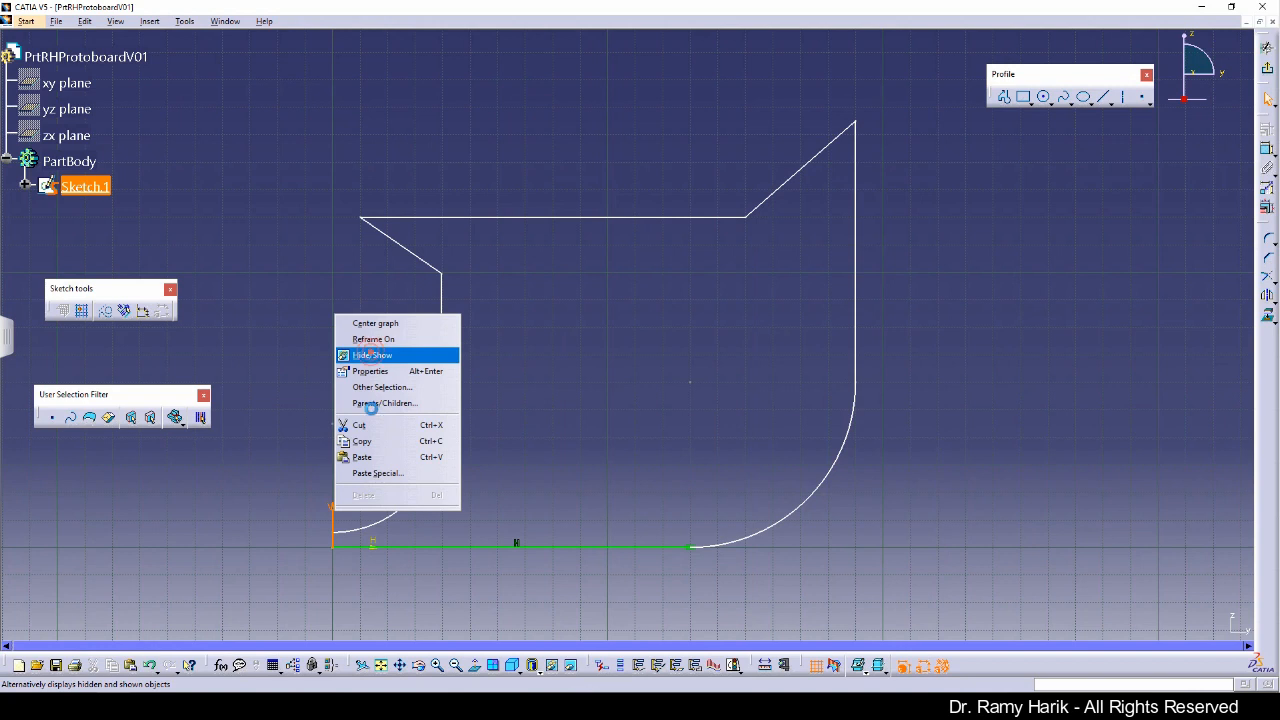
{"action": "right_click", "coordinate": [378, 544]}
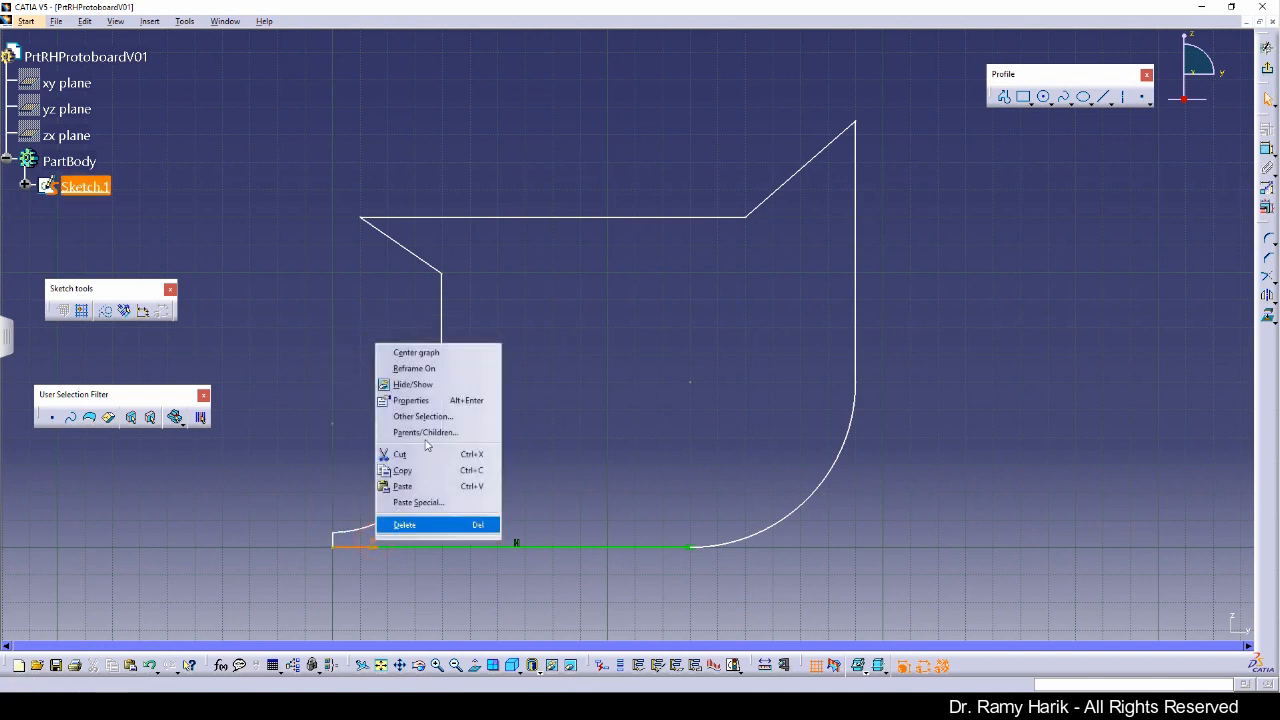
{"action": "left_click", "coordinate": [431, 384]}
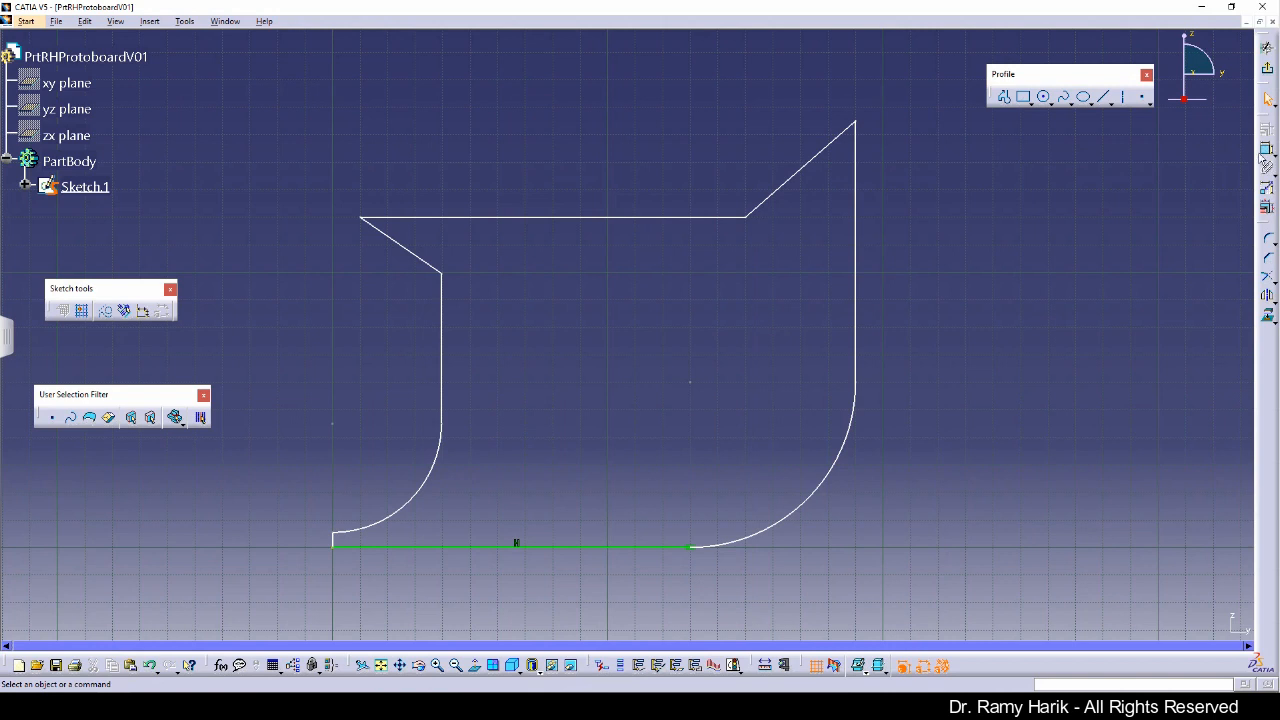
Step: Dimension the short vertical line at the origin and set its length to 15 mm
{"action": "left_click", "coordinate": [1268, 150]}
{"action": "left_click", "coordinate": [1267, 152]}
{"action": "left_click", "coordinate": [1267, 152]}
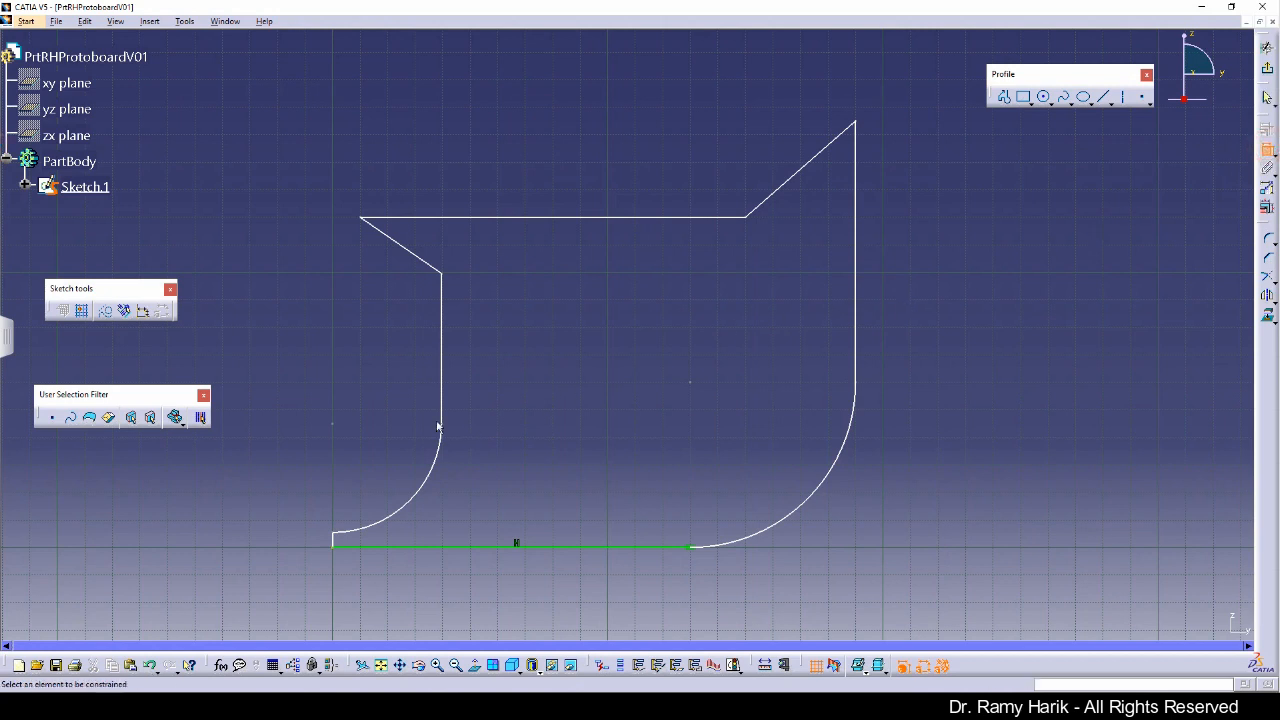
{"action": "left_click", "coordinate": [338, 542]}
{"action": "left_click", "coordinate": [291, 540]}
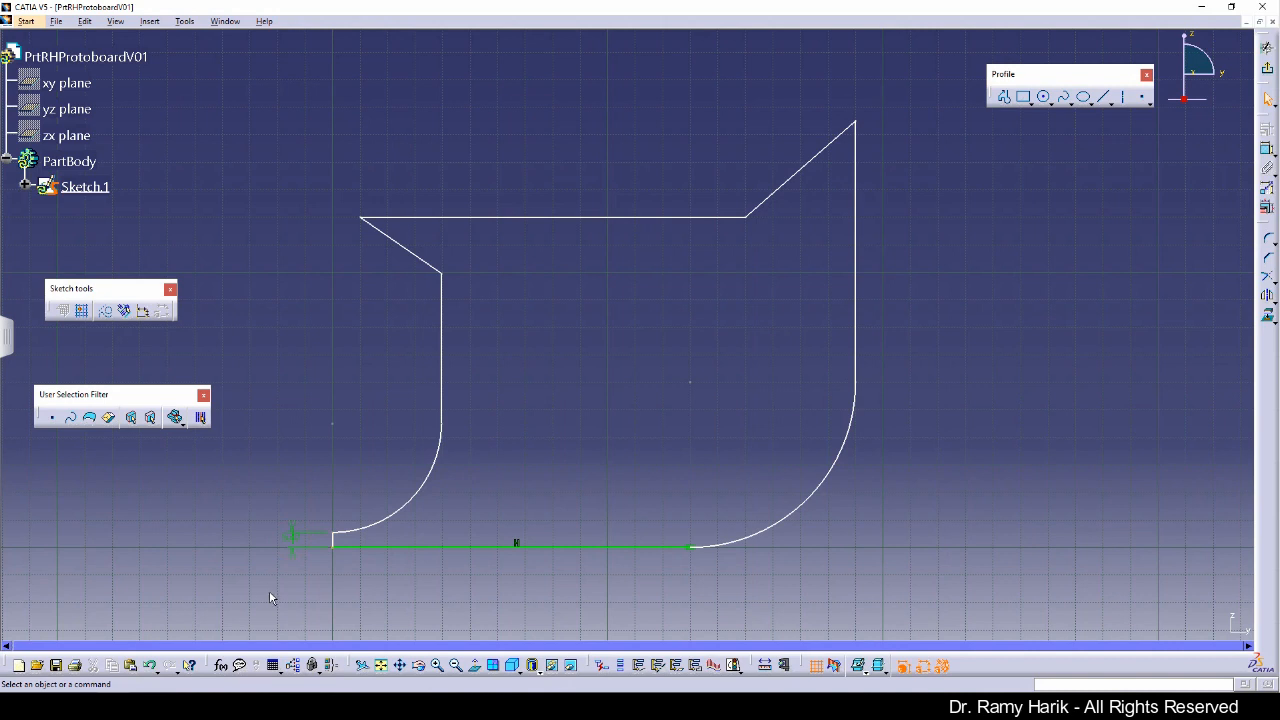
{"action": "double_click", "coordinate": [290, 536]}
{"action": "type", "text": "15"}
{"action": "key", "text": "Return"}
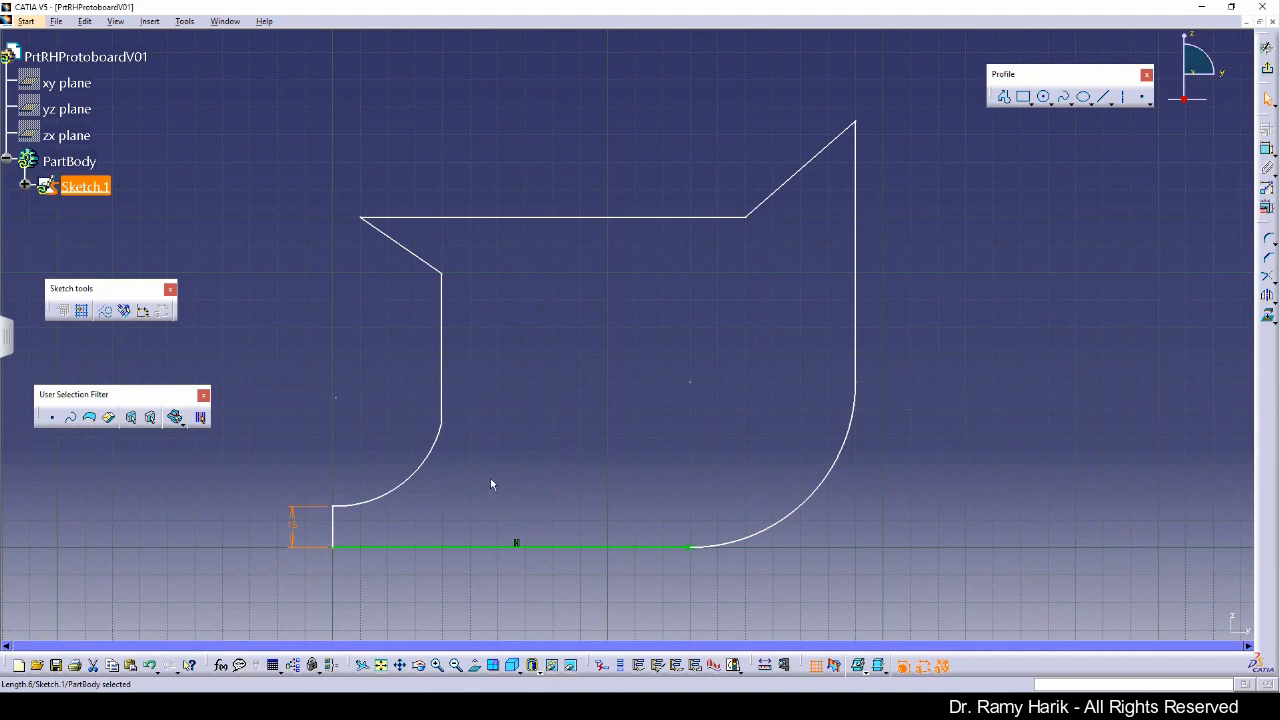
{"action": "left_click", "coordinate": [860, 330]}
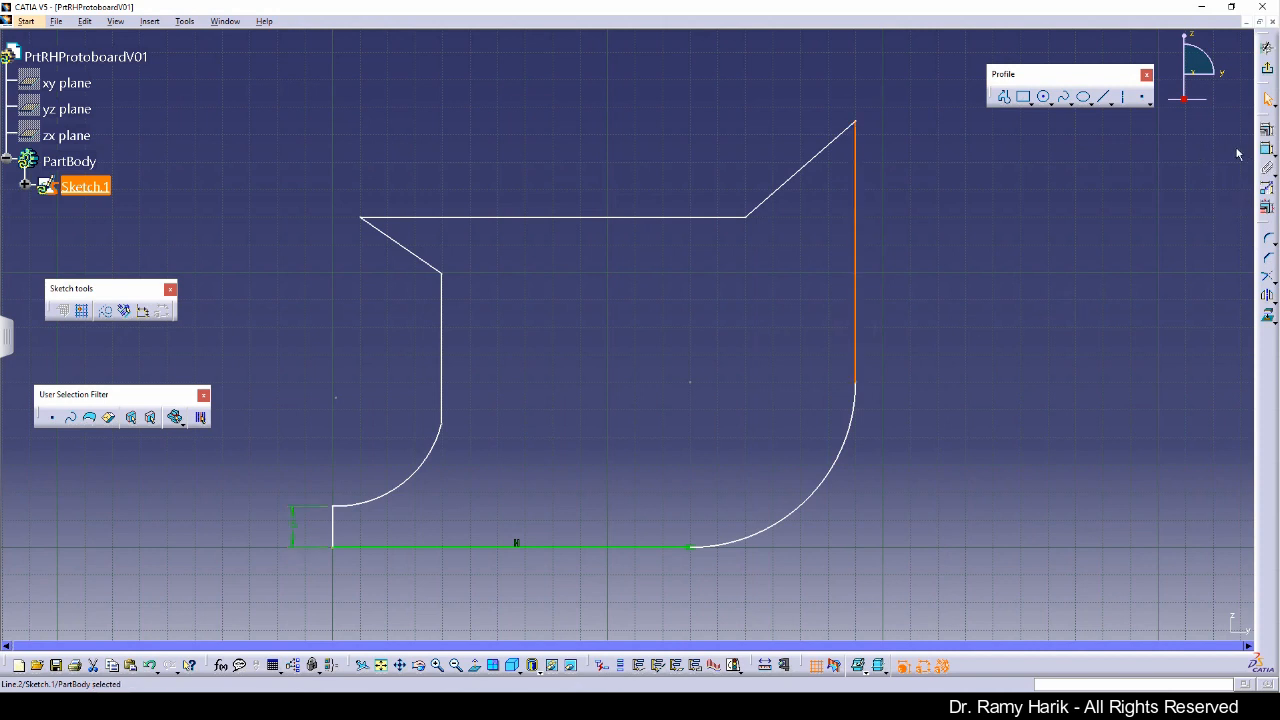
{"action": "left_click", "coordinate": [1267, 130]}
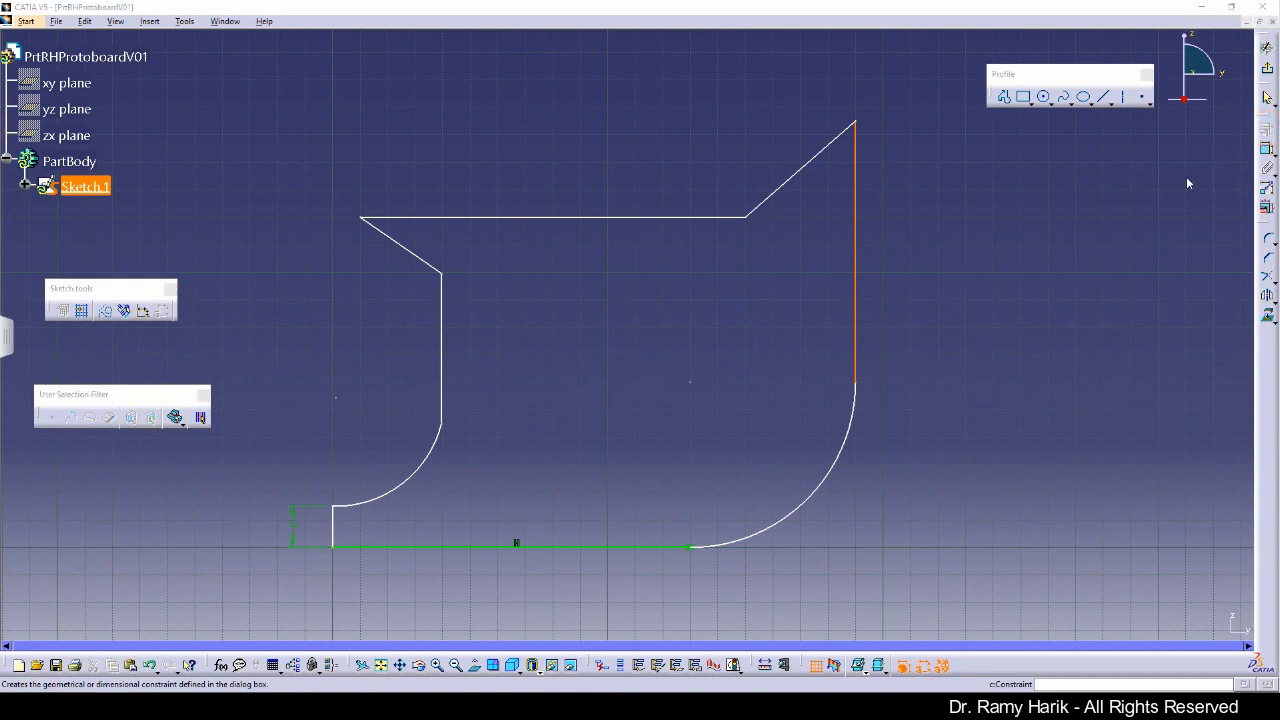
{"action": "left_click", "coordinate": [1181, 579]}
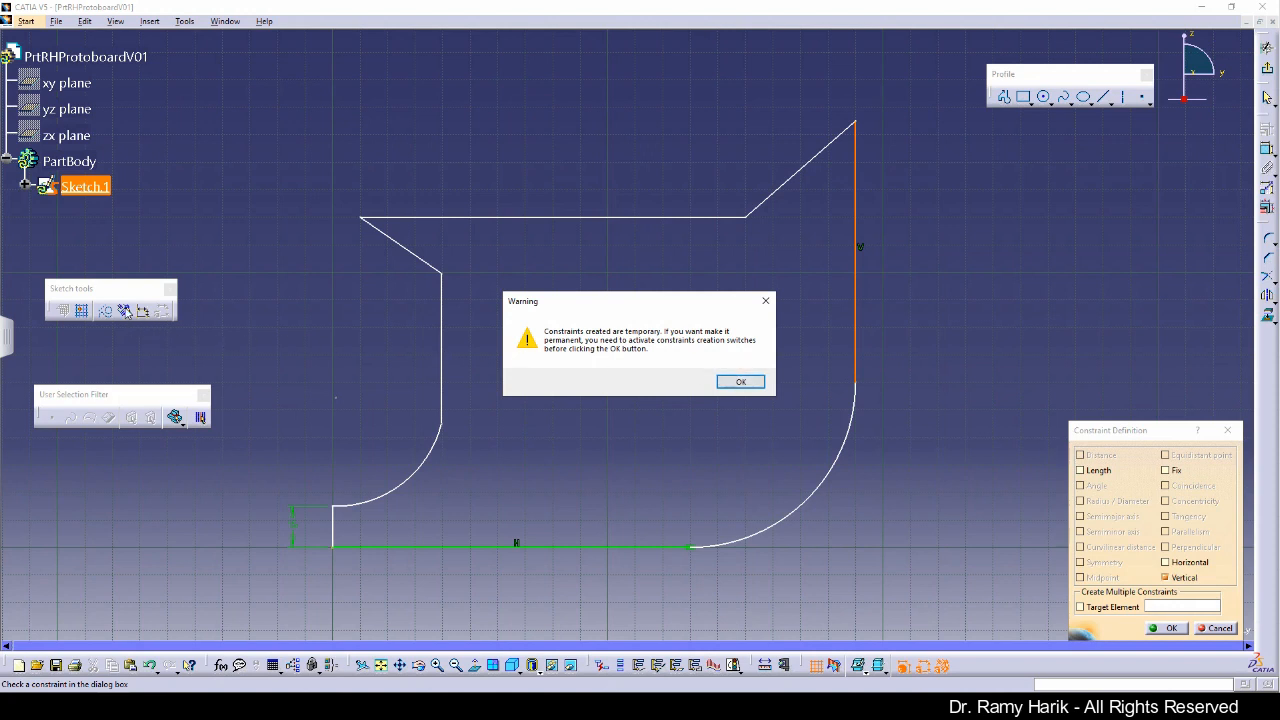
{"action": "left_click", "coordinate": [741, 381]}
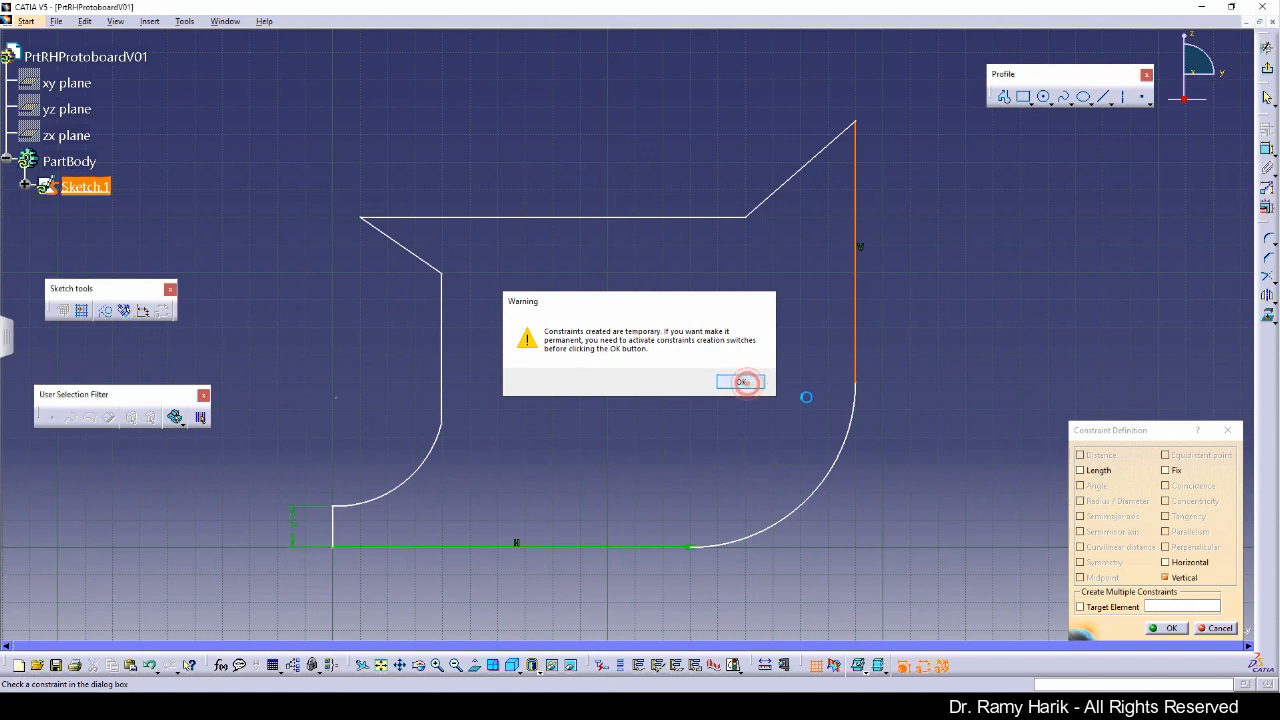
{"action": "left_click", "coordinate": [1215, 628]}
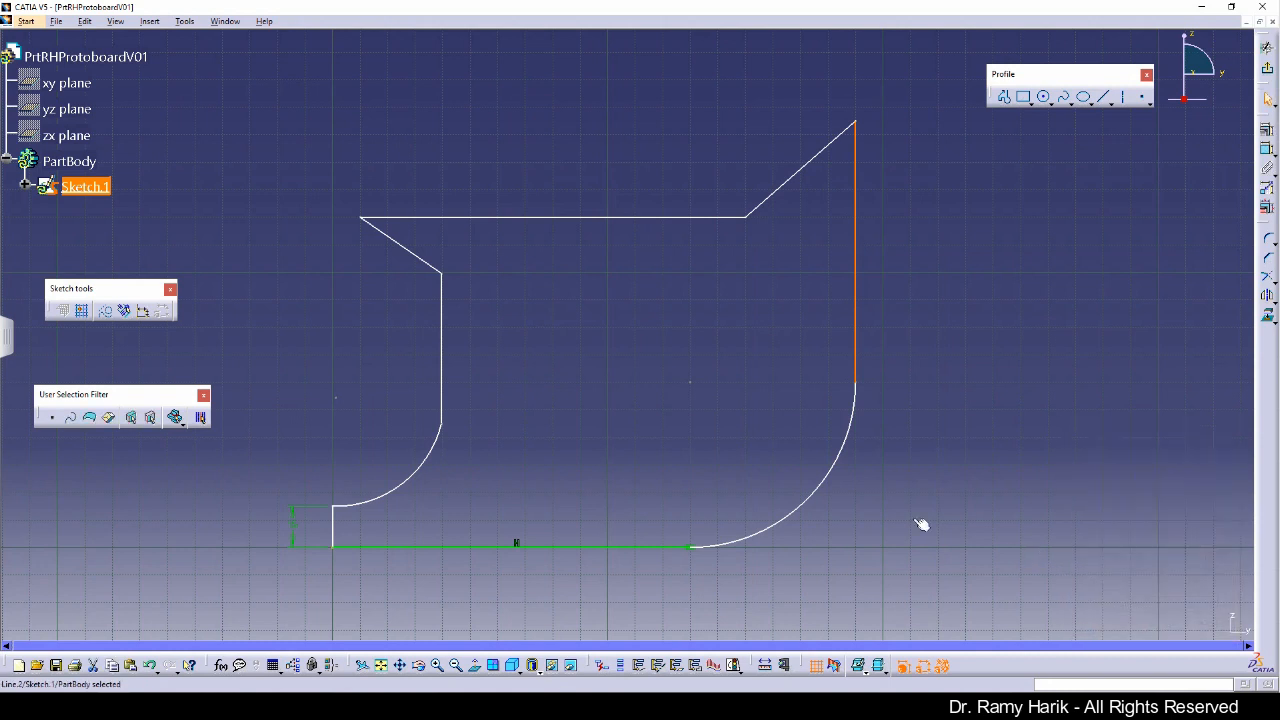
Step: Turn on detected and dimensional constraint creation, then apply a Vertical constraint to the right vertical line
{"action": "left_click", "coordinate": [125, 311]}
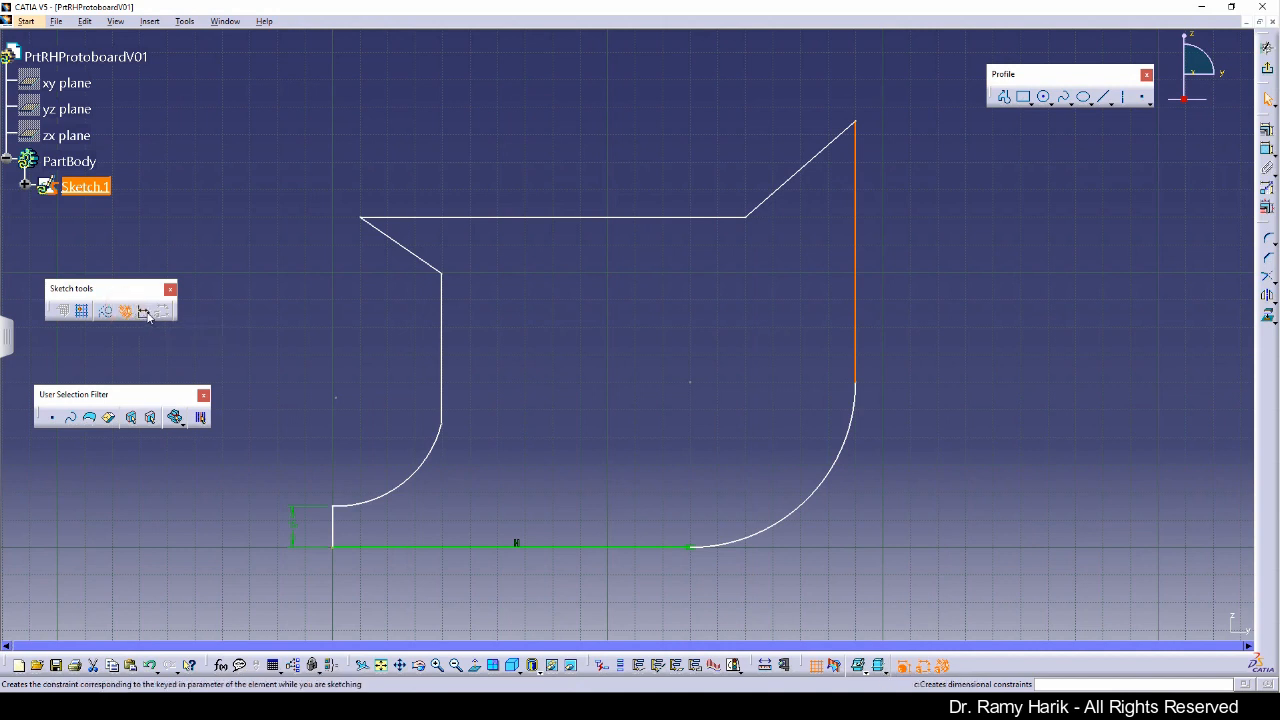
{"action": "left_click", "coordinate": [144, 311]}
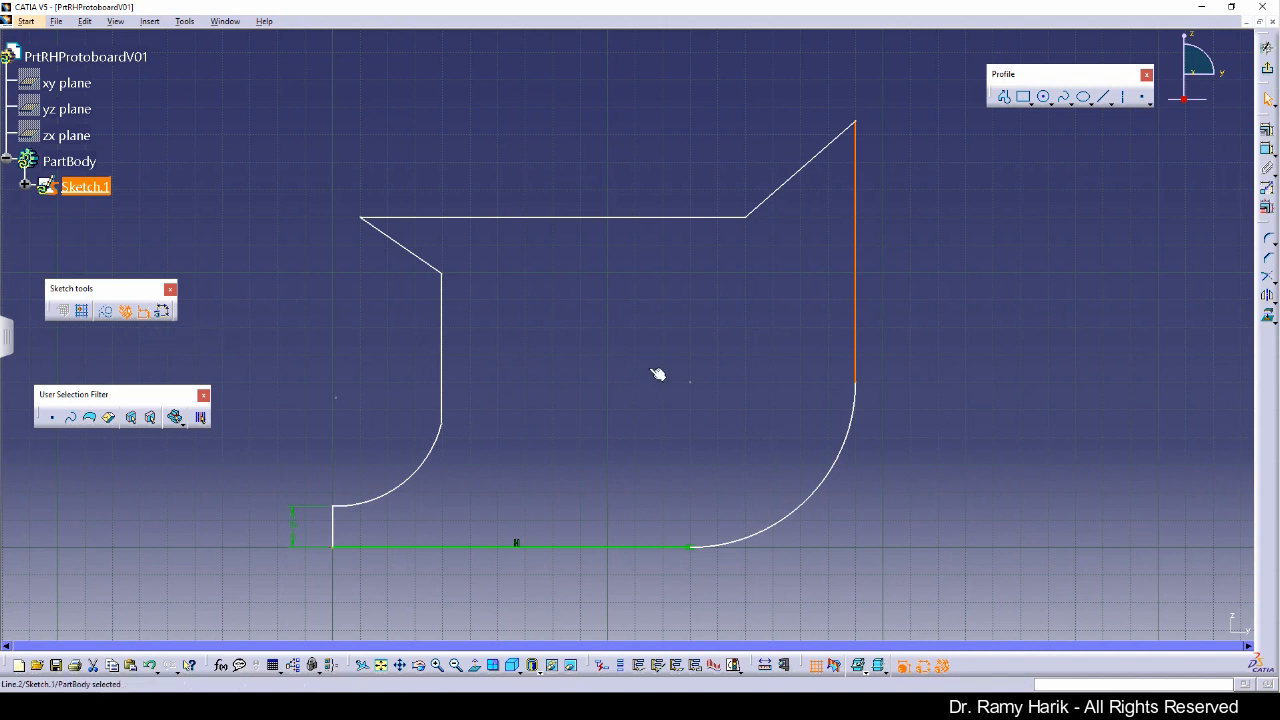
{"action": "left_click", "coordinate": [905, 336]}
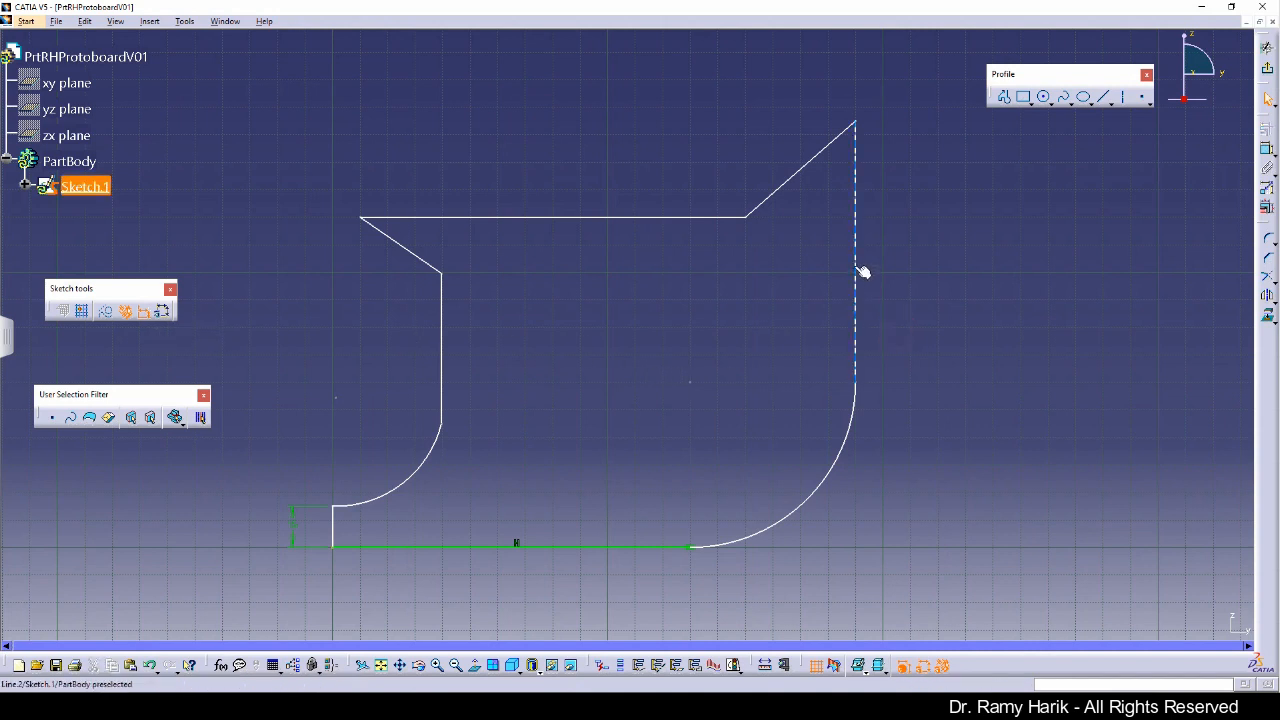
{"action": "left_click", "coordinate": [857, 270]}
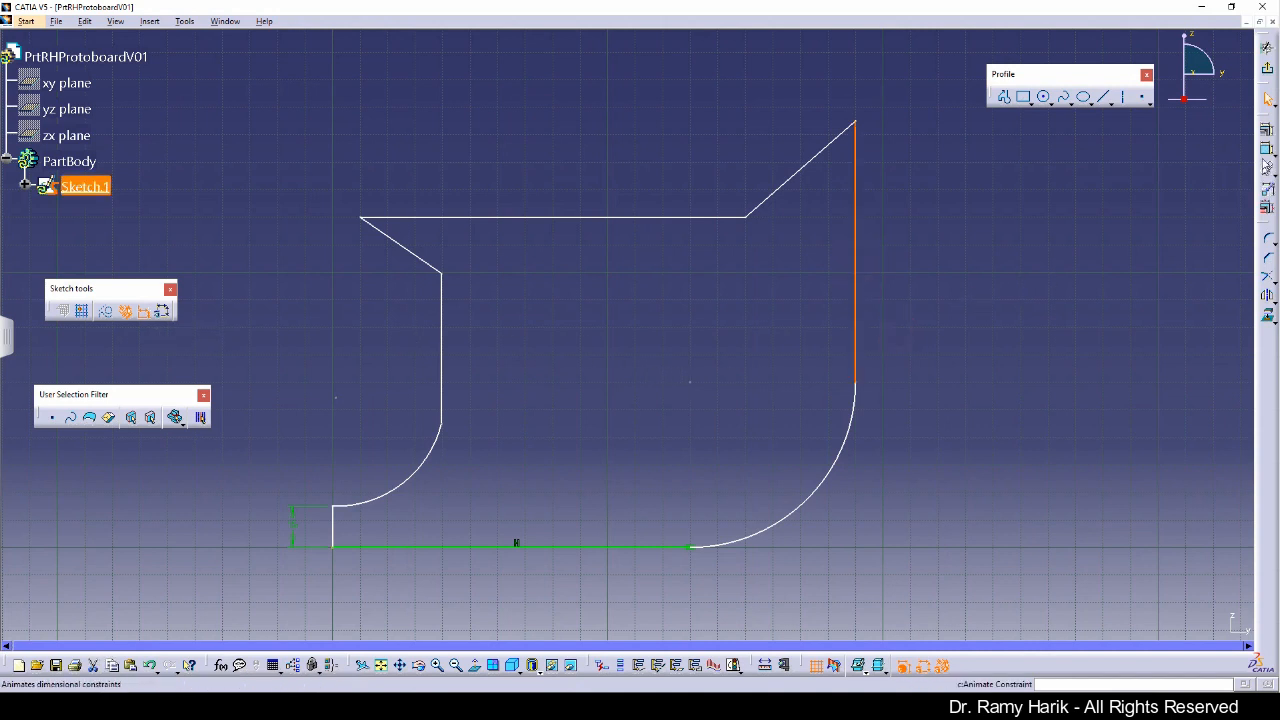
{"action": "left_click", "coordinate": [1268, 132]}
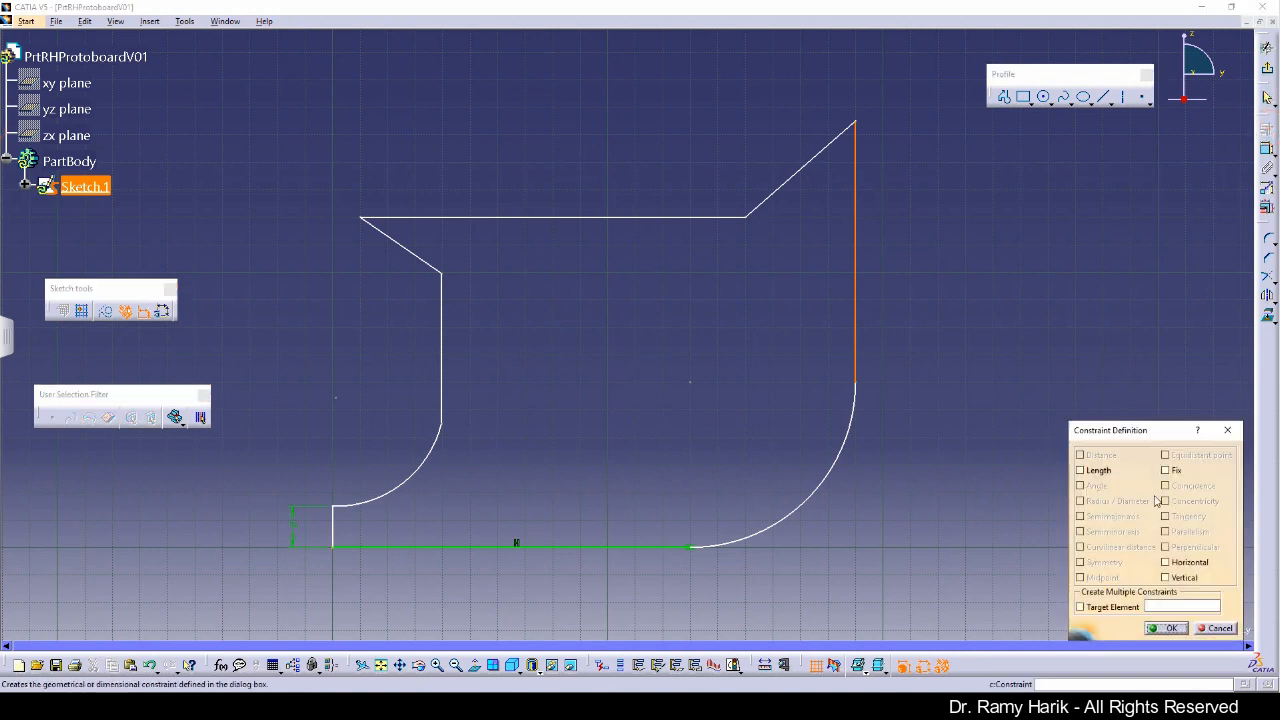
{"action": "left_click", "coordinate": [1165, 578]}
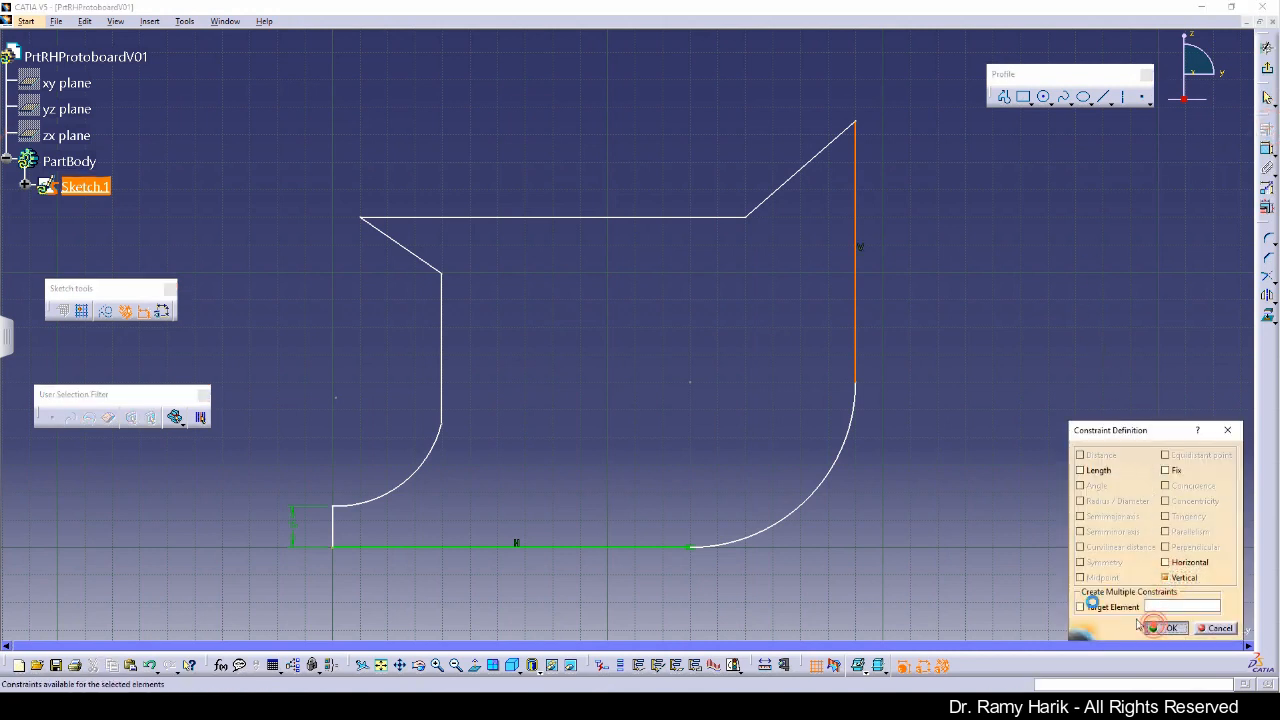
{"action": "left_click", "coordinate": [1166, 628]}
Step: Apply a Horizontal constraint to the top horizontal line of the profile
{"action": "left_click", "coordinate": [655, 217]}
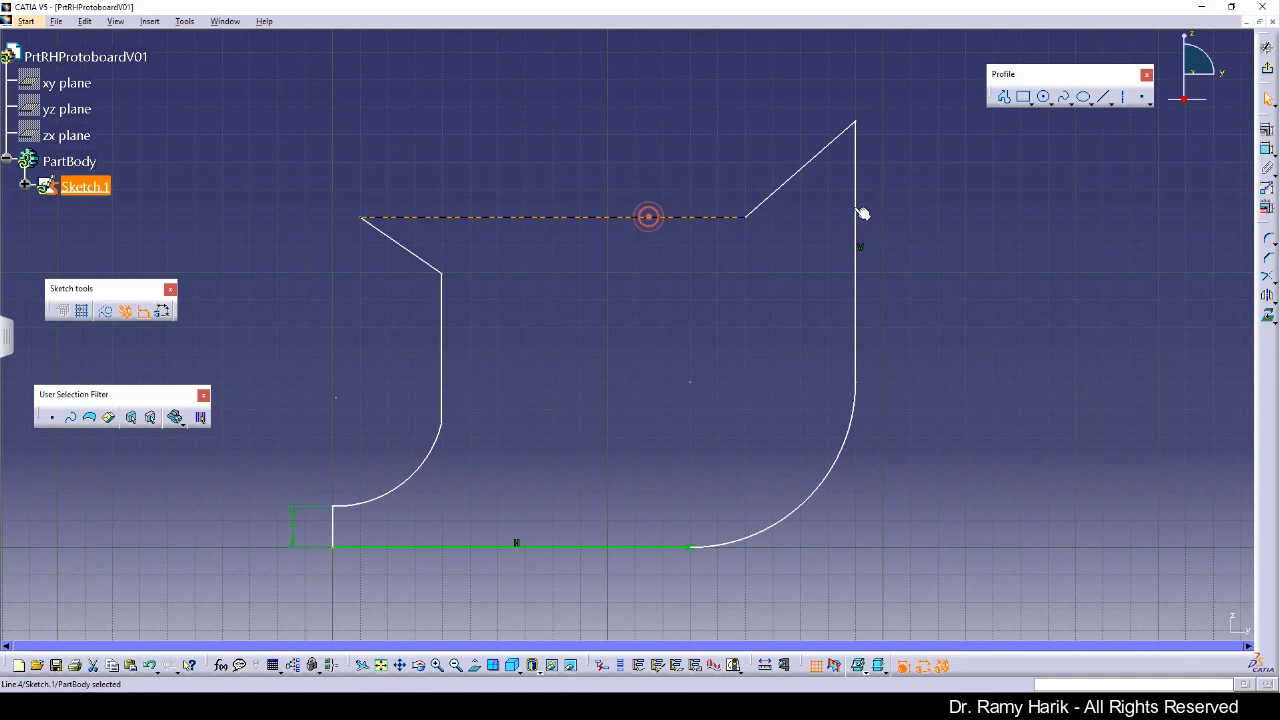
{"action": "left_click", "coordinate": [1268, 132]}
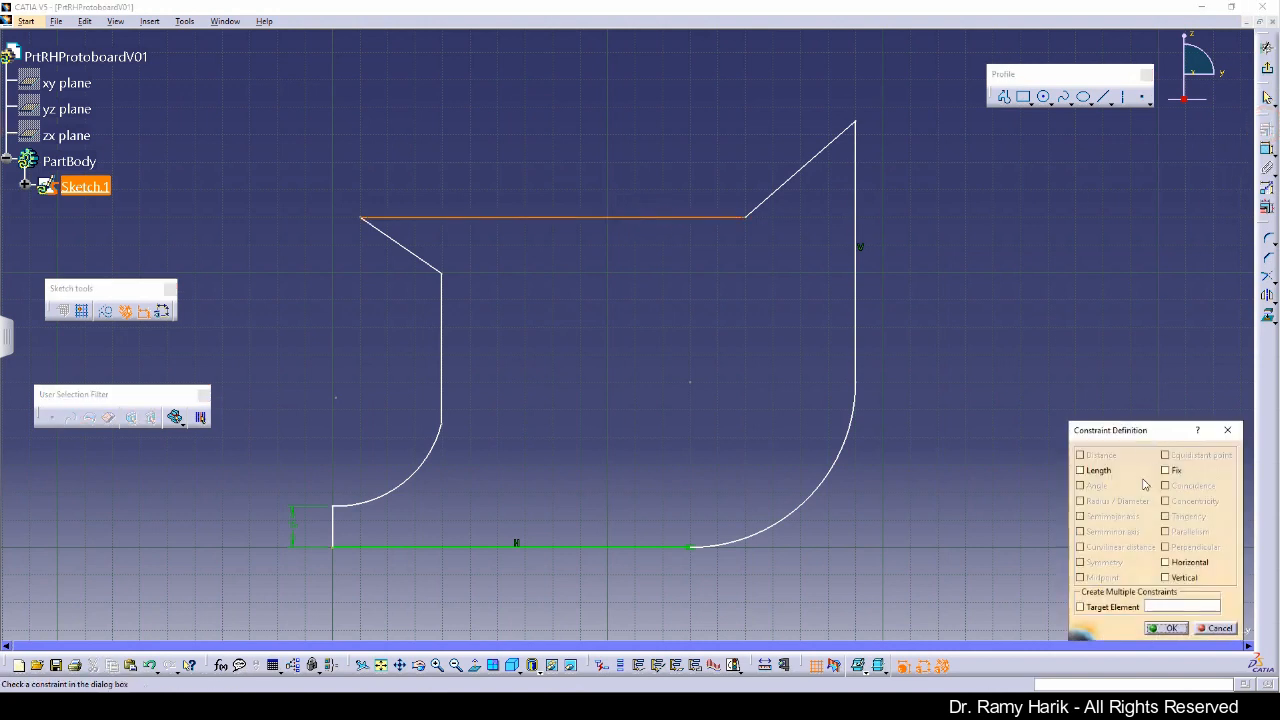
{"action": "left_click", "coordinate": [1182, 564]}
{"action": "left_click", "coordinate": [1166, 628]}
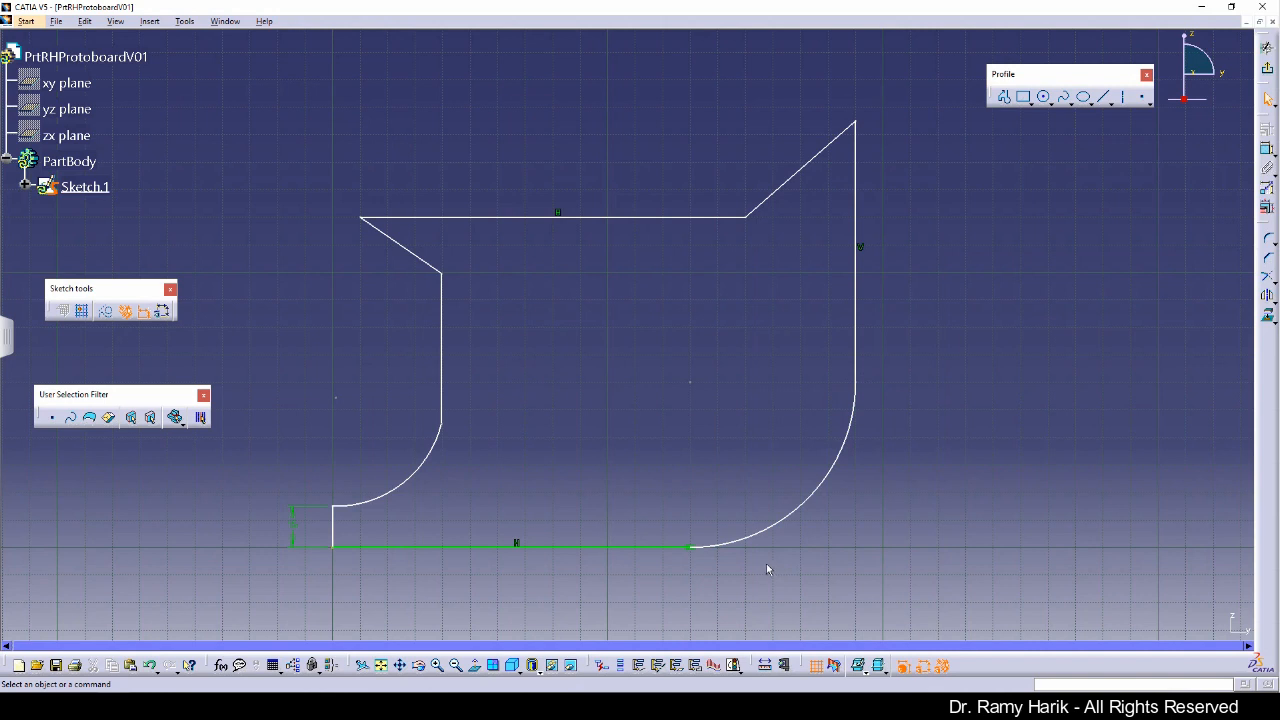
Step: Dimension the radius of the large arc at the lower right of the profile
{"action": "left_click", "coordinate": [1267, 149]}
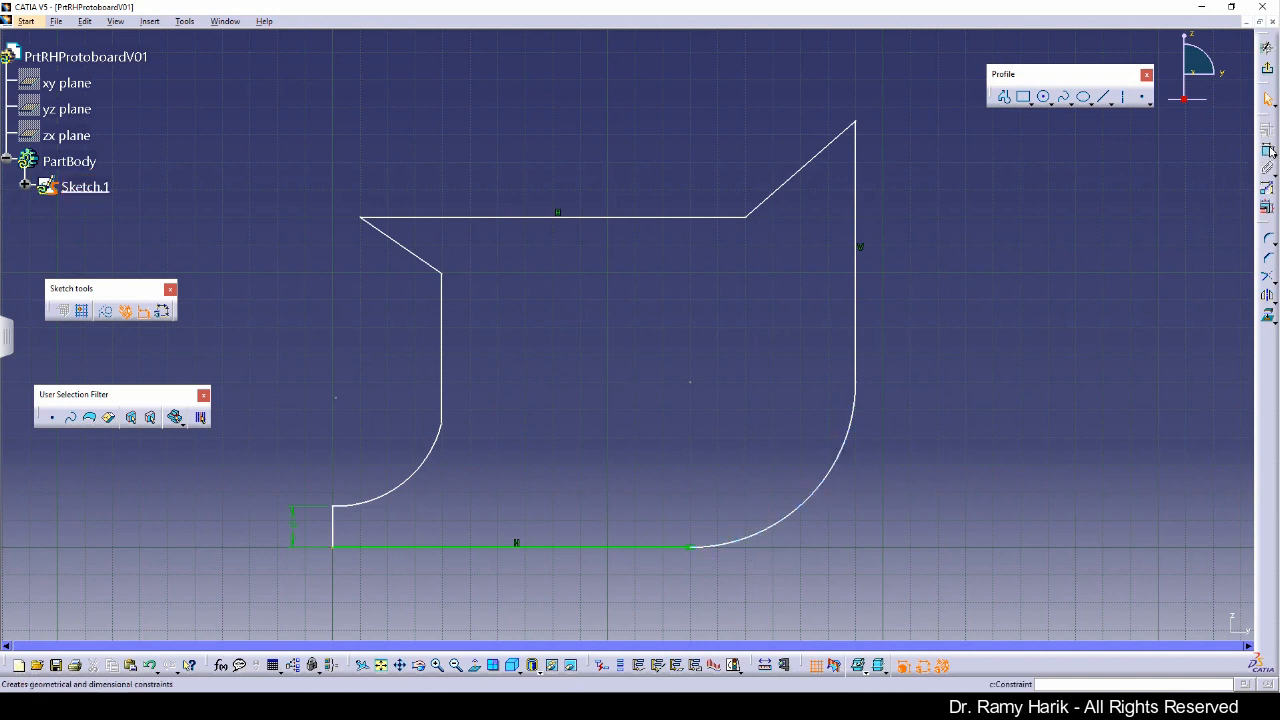
{"action": "left_click", "coordinate": [838, 470]}
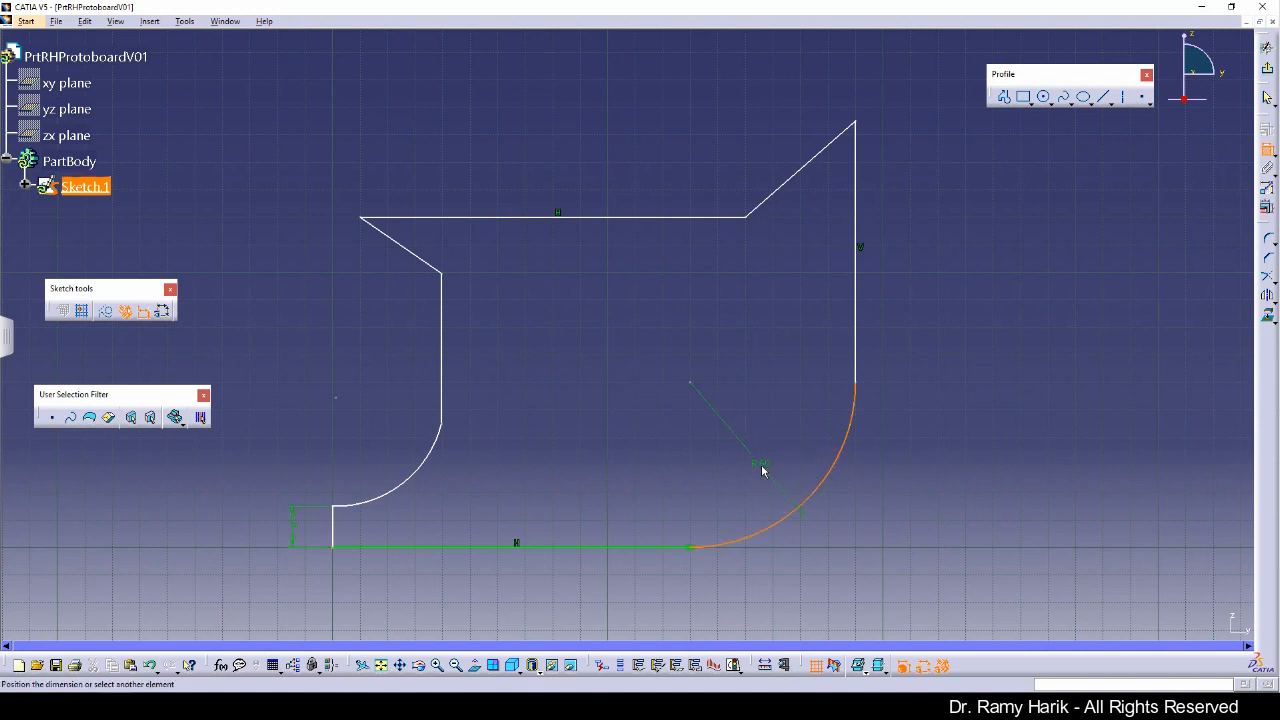
{"action": "left_click", "coordinate": [762, 470]}
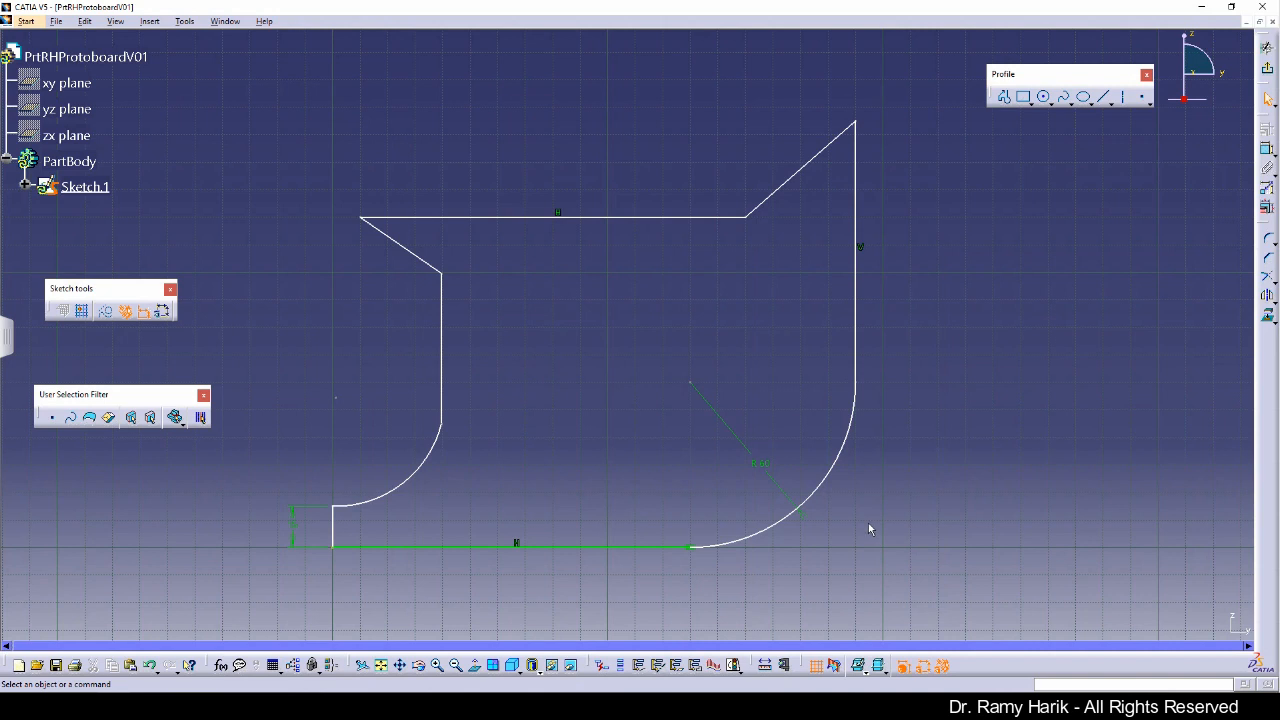
Step: Dimension the length of the right vertical line
{"action": "left_click", "coordinate": [1267, 148]}
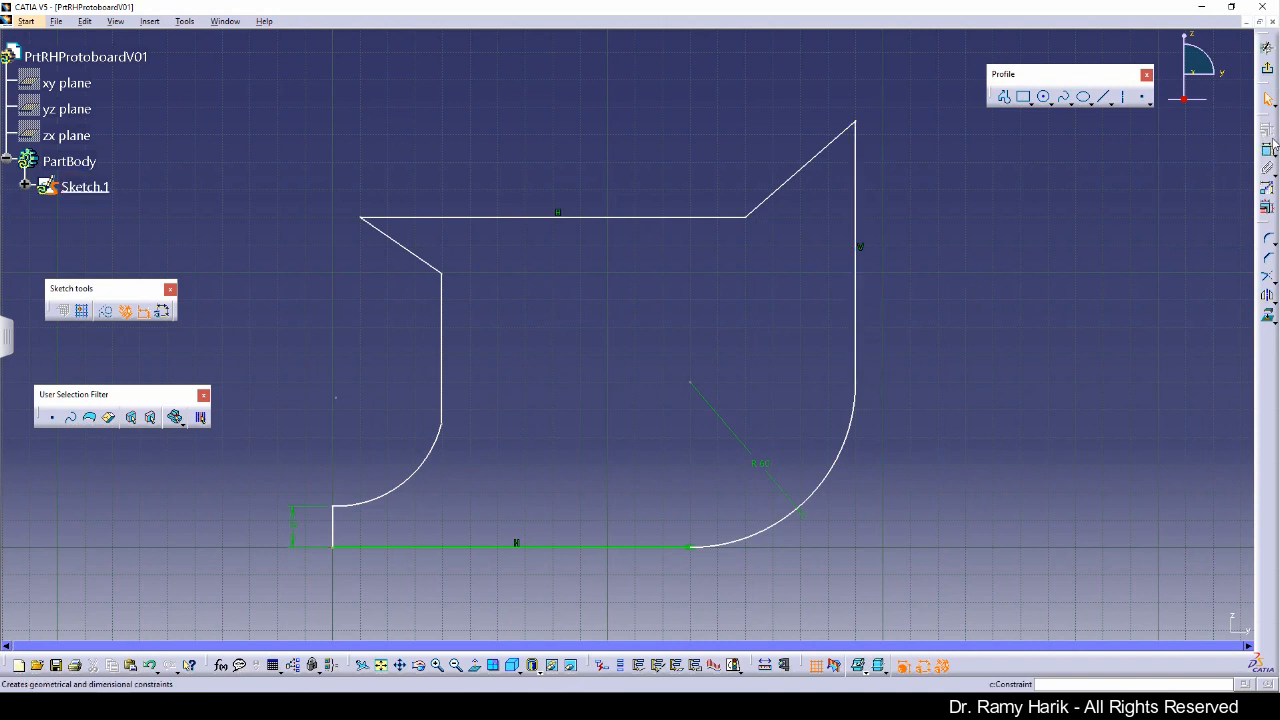
{"action": "left_click", "coordinate": [856, 302]}
{"action": "left_click", "coordinate": [908, 272]}
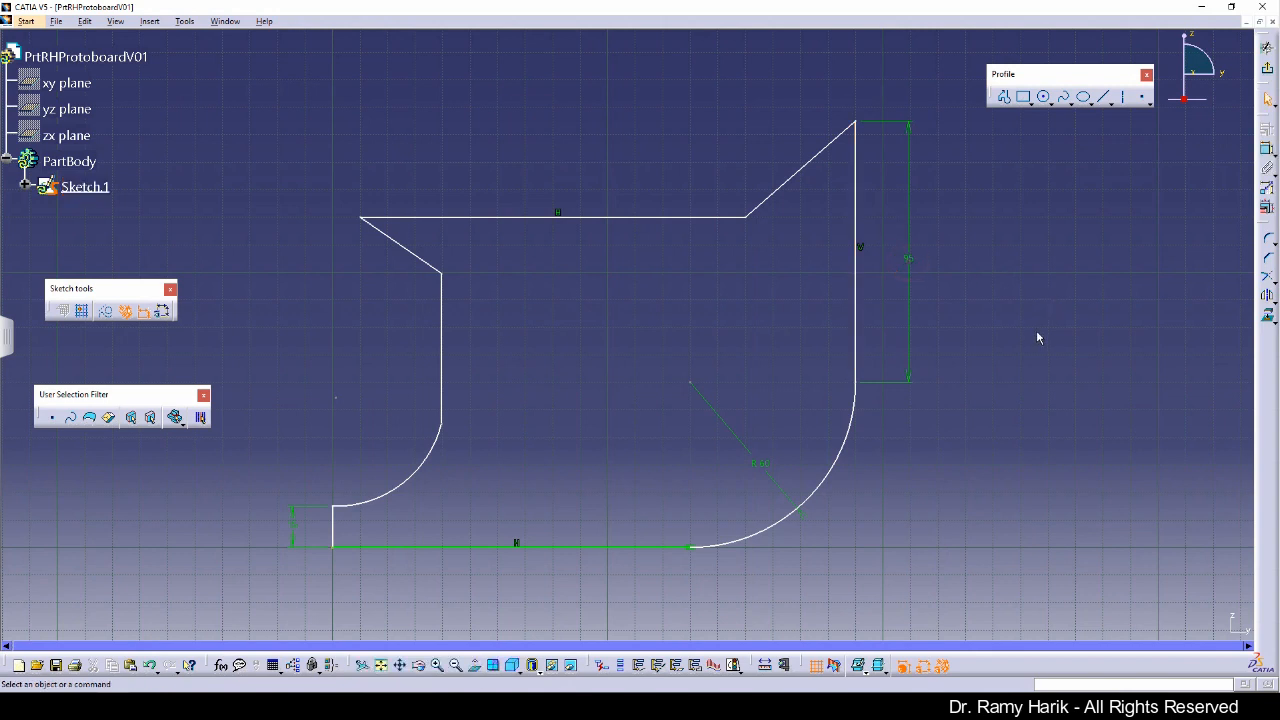
Step: Dimension the angle between the upper-right slanted line and the right vertical line and set it to 60°
{"action": "left_click", "coordinate": [1267, 148]}
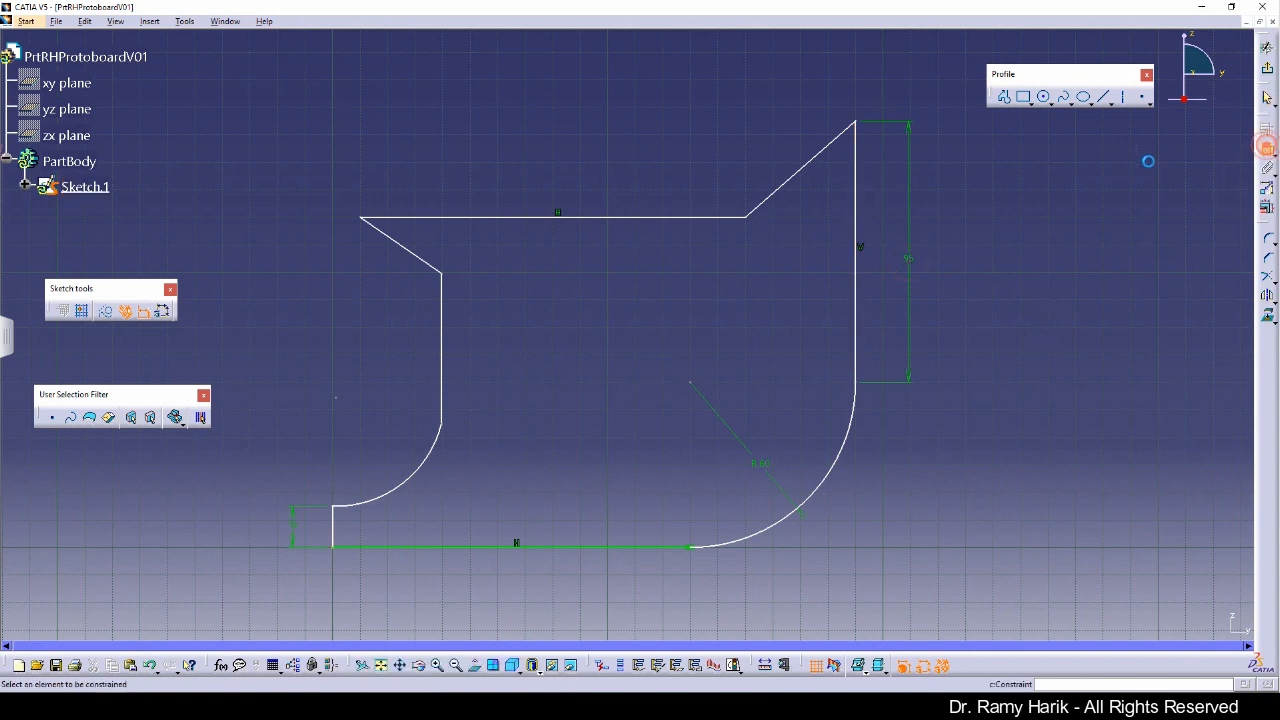
{"action": "left_click", "coordinate": [830, 139]}
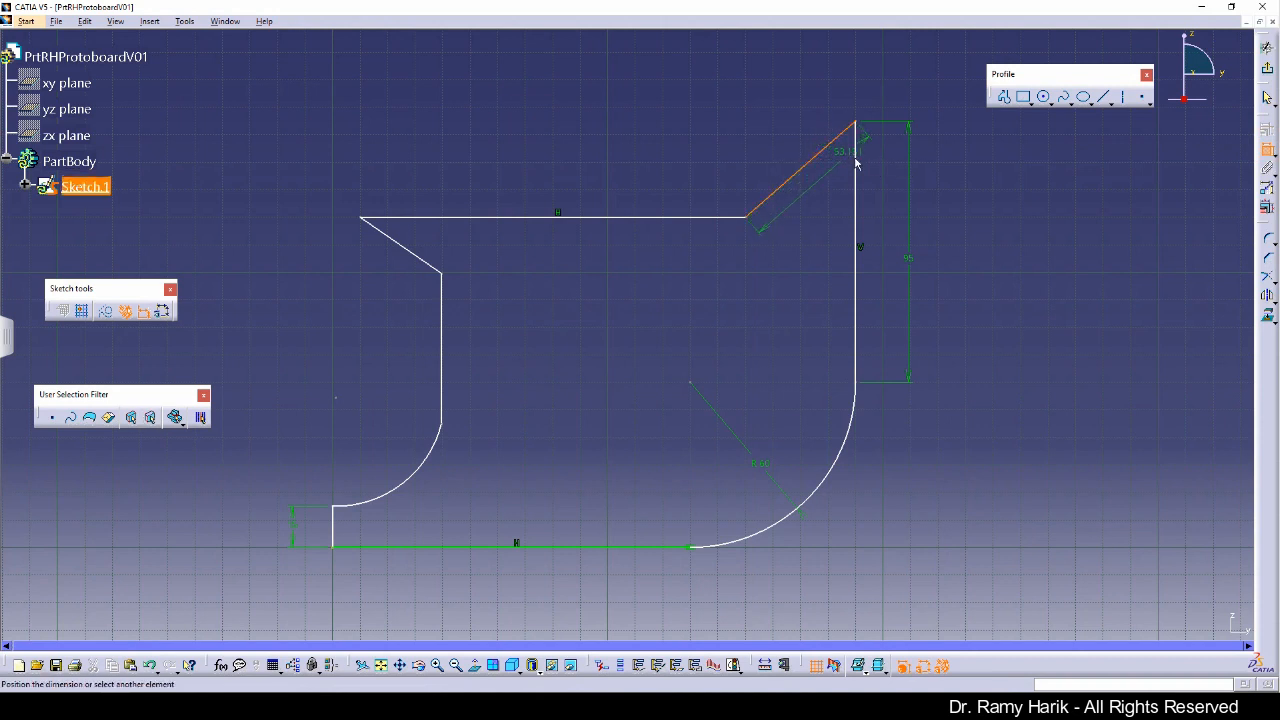
{"action": "left_click", "coordinate": [856, 162]}
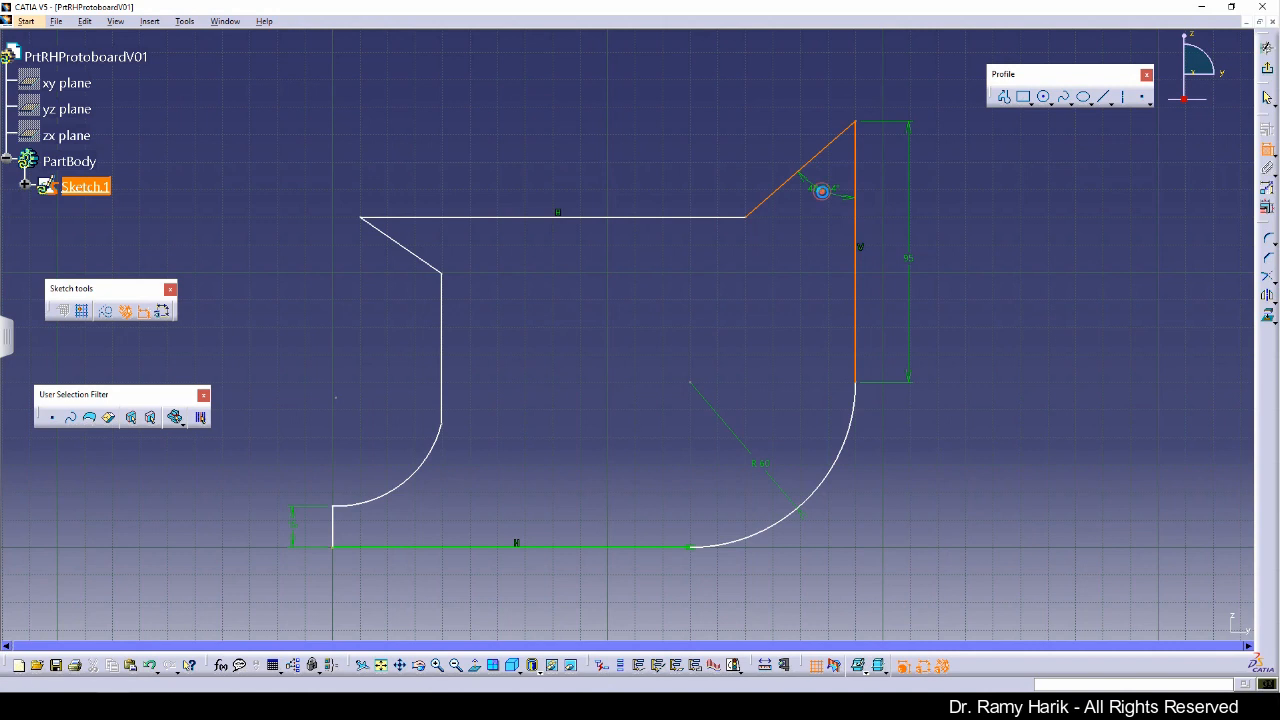
{"action": "left_click", "coordinate": [820, 190]}
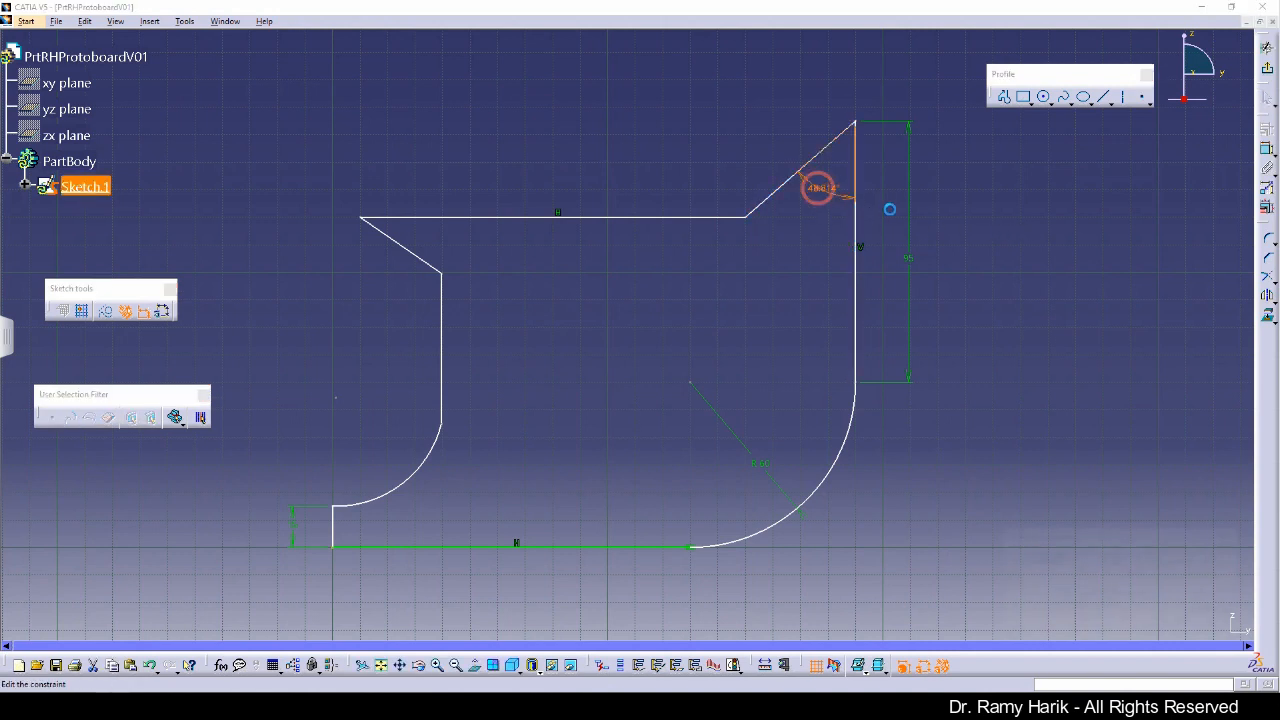
{"action": "double_click", "coordinate": [820, 189]}
{"action": "type", "text": "60"}
{"action": "key", "text": "Return"}
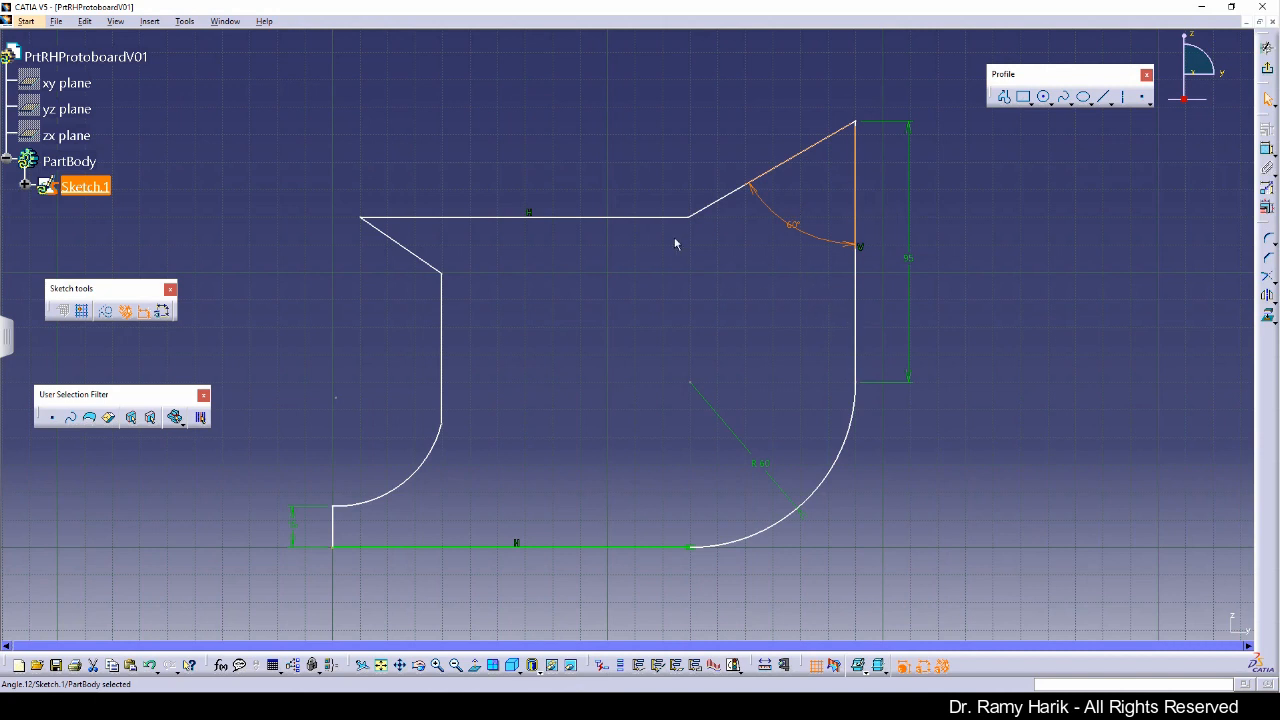
Step: Dimension the upper-right slanted line's length and set it to 50 mm
{"action": "left_click", "coordinate": [1107, 207]}
{"action": "left_click", "coordinate": [1267, 149]}
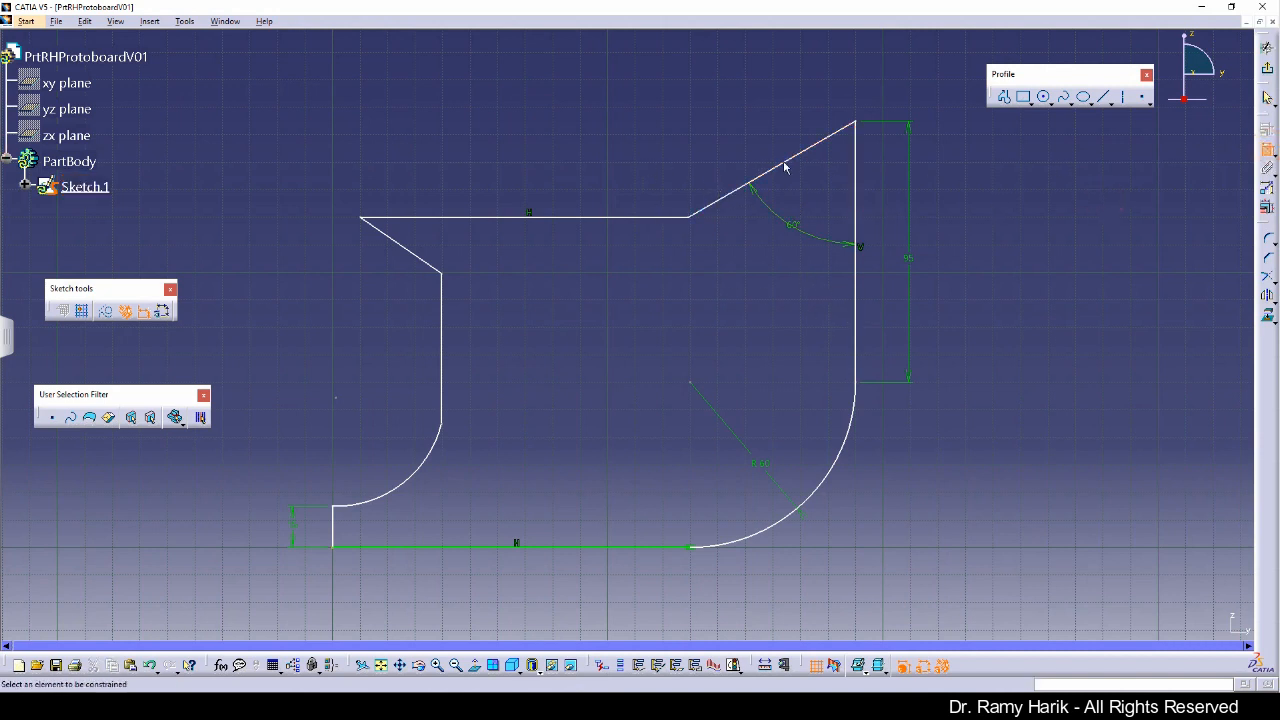
{"action": "left_click", "coordinate": [790, 158]}
{"action": "left_click", "coordinate": [813, 108]}
{"action": "double_click", "coordinate": [813, 108]}
{"action": "type", "text": "30"}
{"action": "key", "text": "Return"}
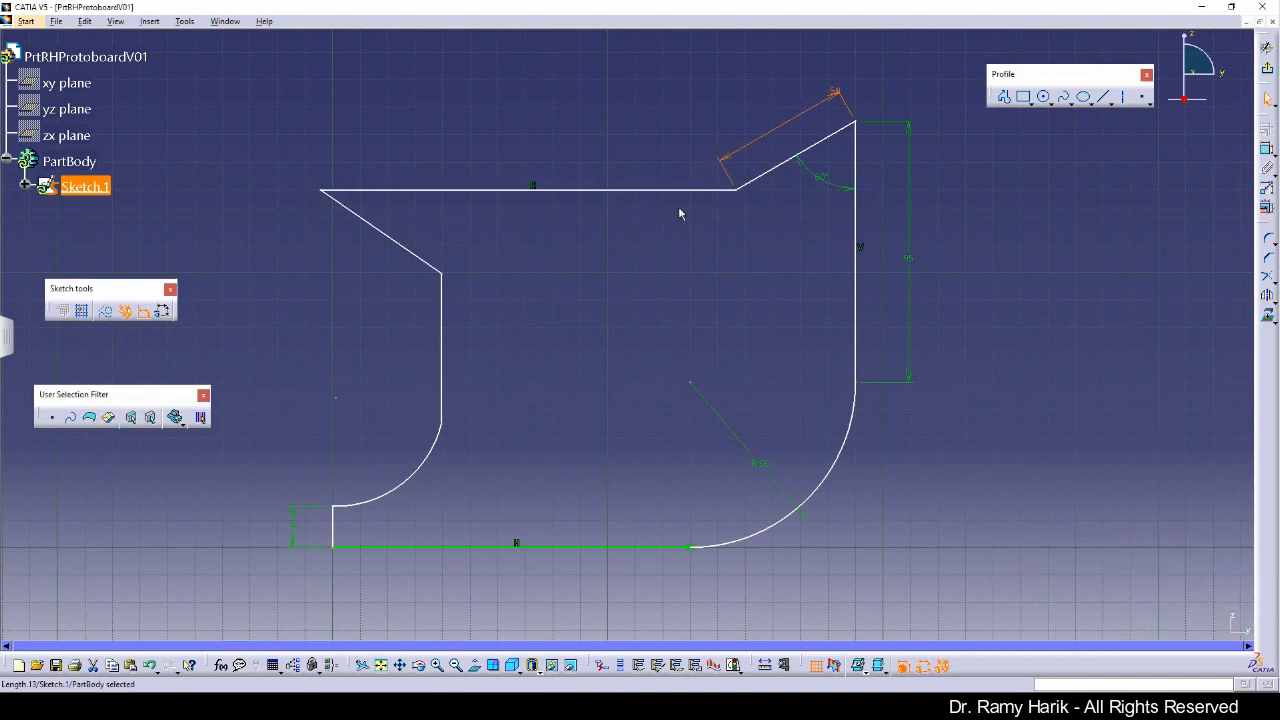
Step: Dimension the top horizontal line's length and set it to 140 mm
{"action": "left_click", "coordinate": [1267, 150]}
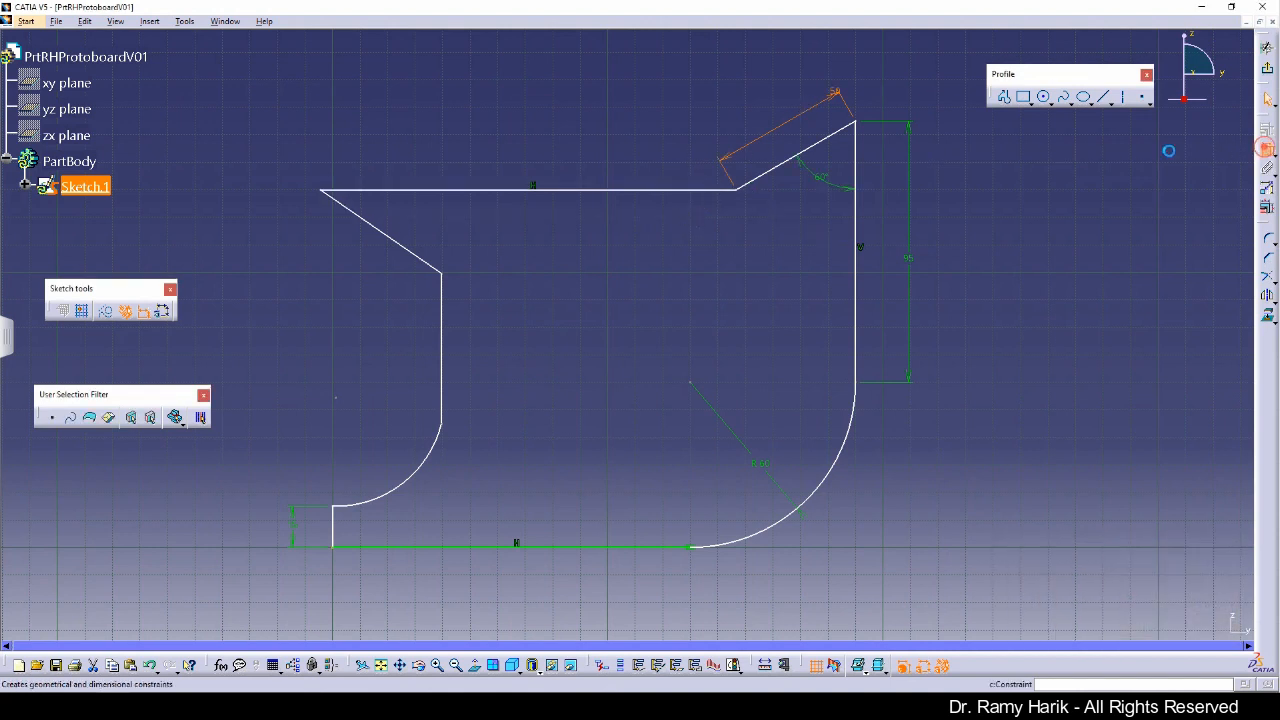
{"action": "left_click", "coordinate": [568, 191]}
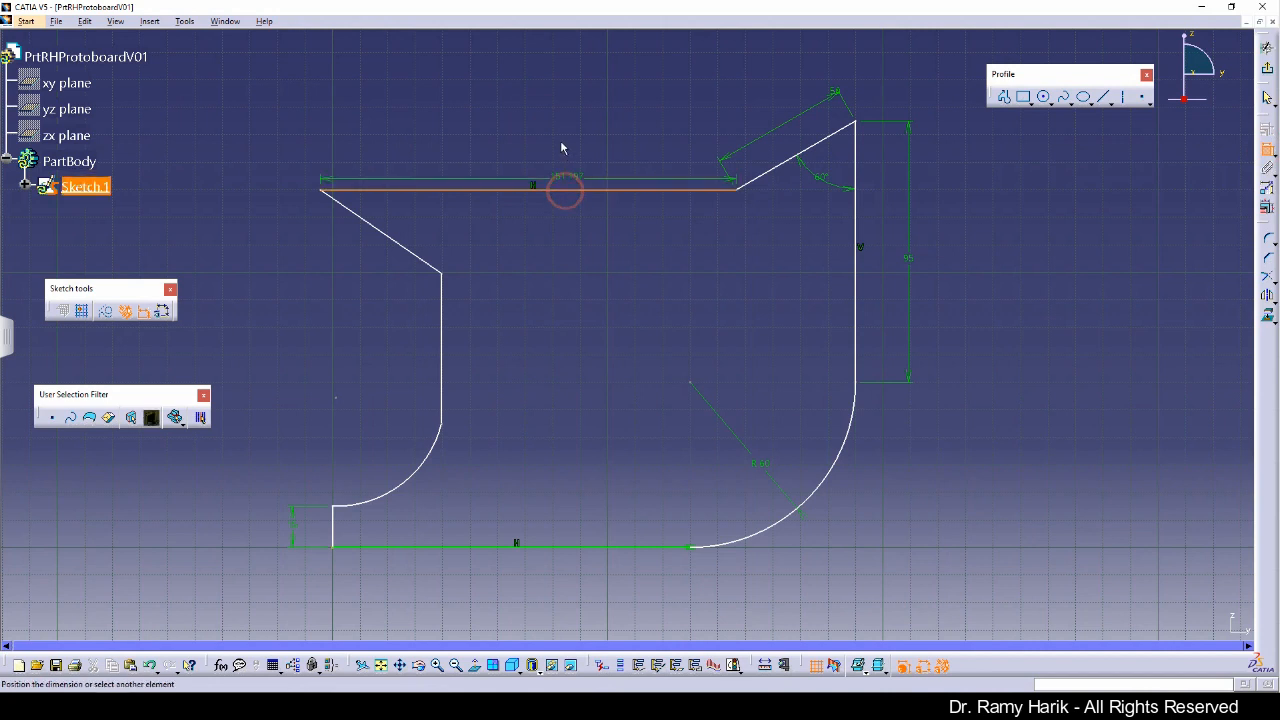
{"action": "left_click", "coordinate": [554, 131]}
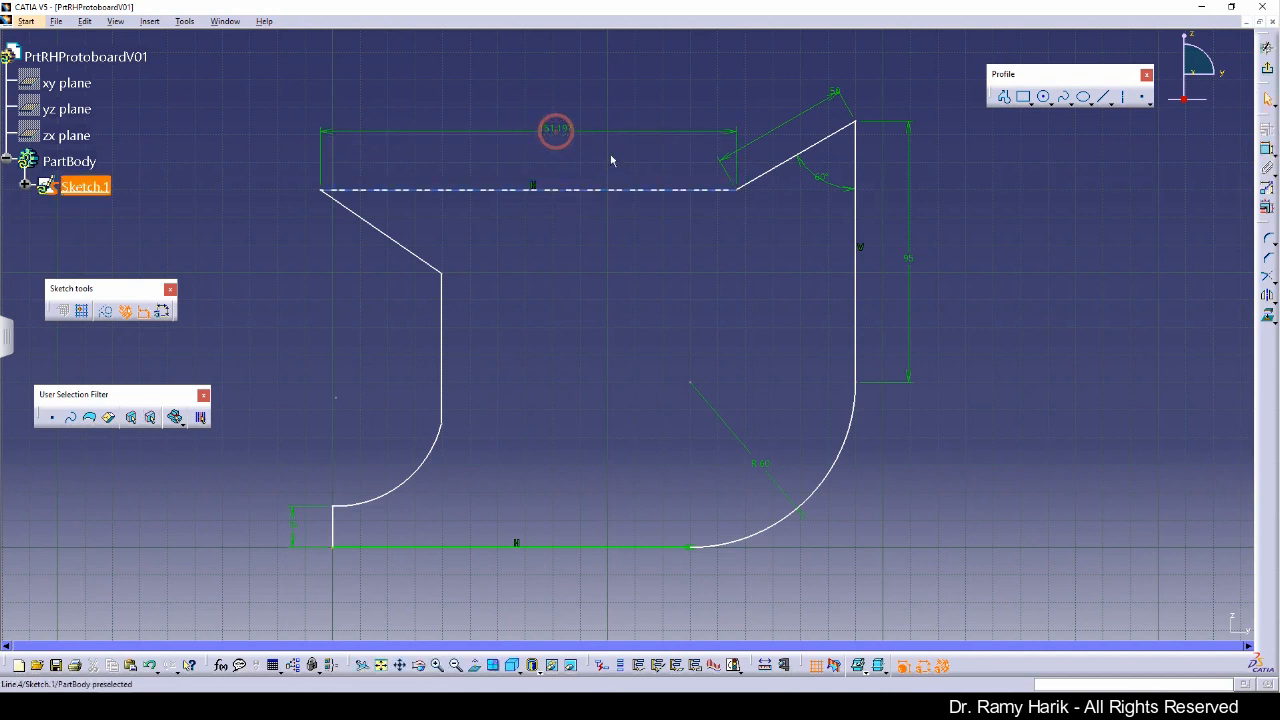
{"action": "double_click", "coordinate": [555, 128]}
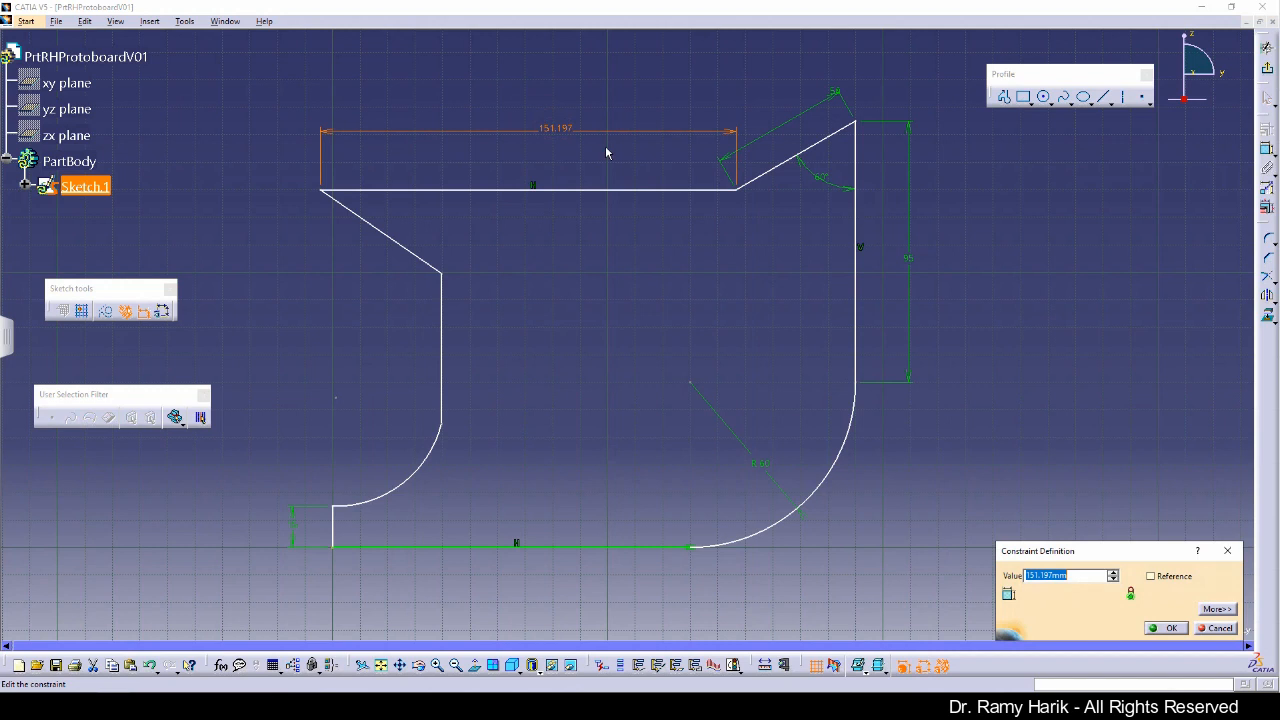
{"action": "type", "text": "140"}
{"action": "key", "text": "Return"}
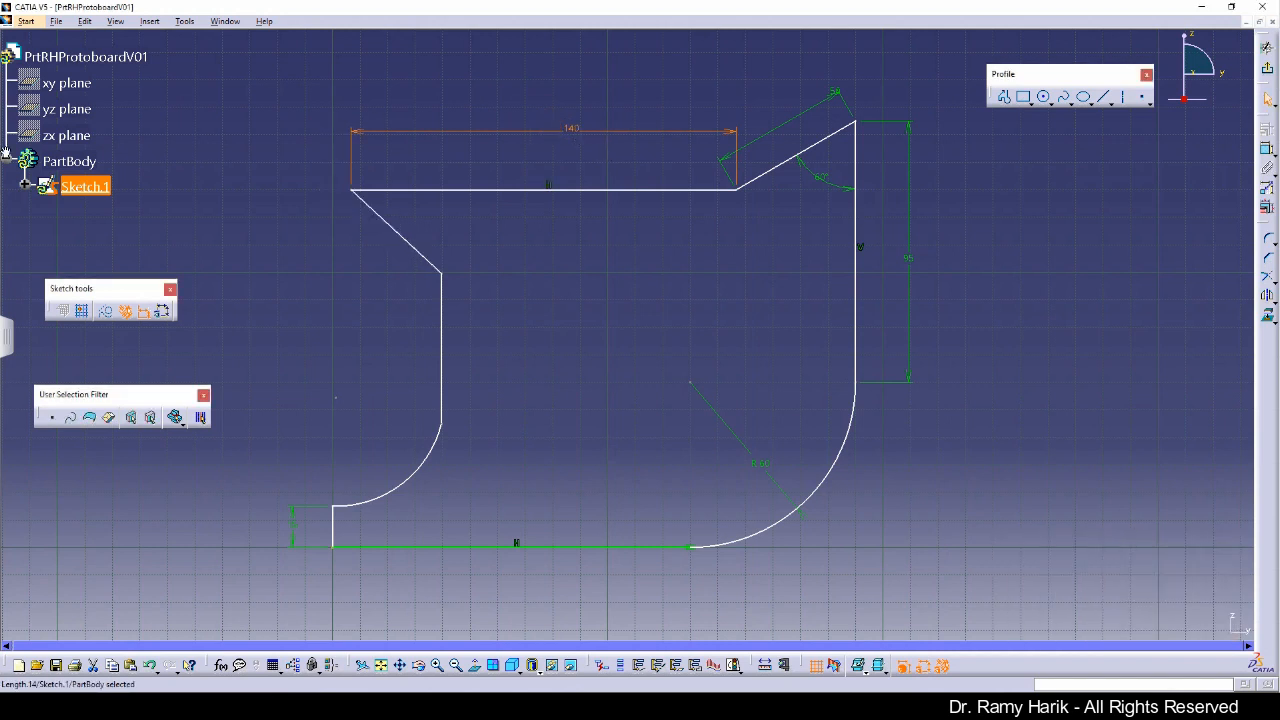
Step: Consult the reference drawing's front view for the remaining dimensions, then return to the sketch
{"action": "left_click_drag", "start_coordinate": [0, 50], "coordinate": [584, 97]}
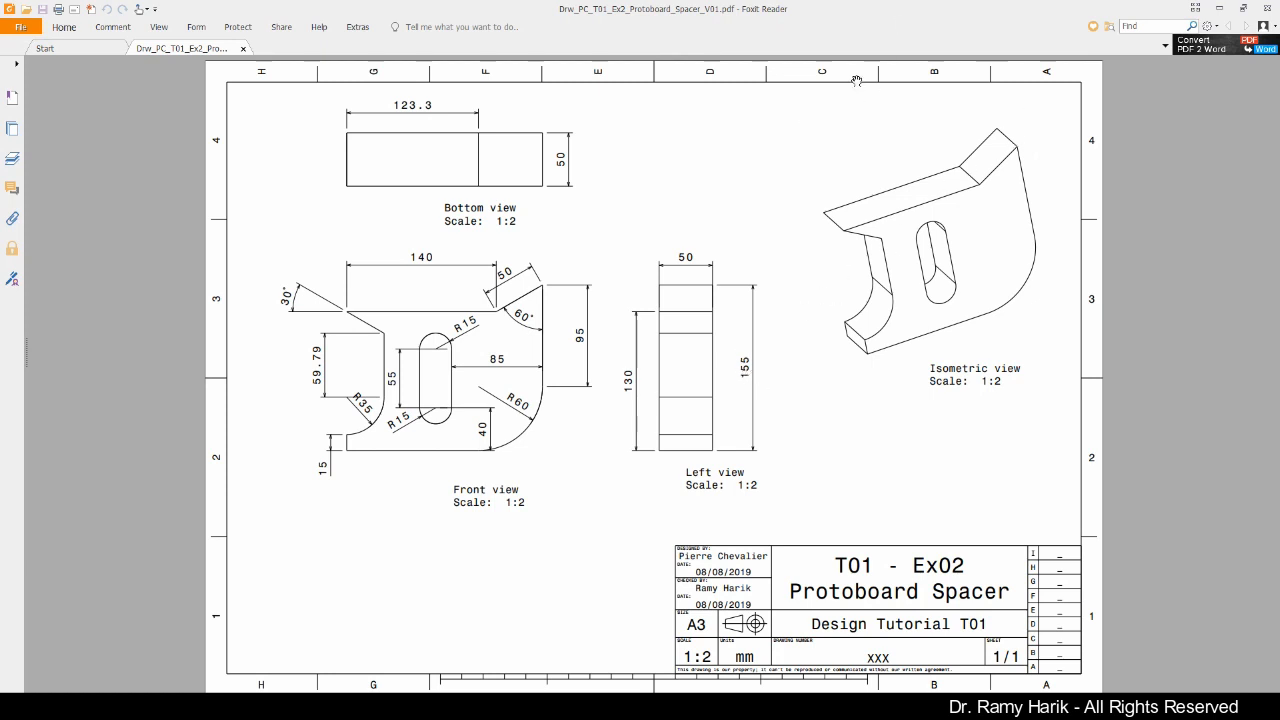
{"action": "double_click", "coordinate": [904, 14]}
{"action": "left_click_drag", "start_coordinate": [540, 148], "coordinate": [2, 140]}
{"action": "left_click", "coordinate": [642, 345]}
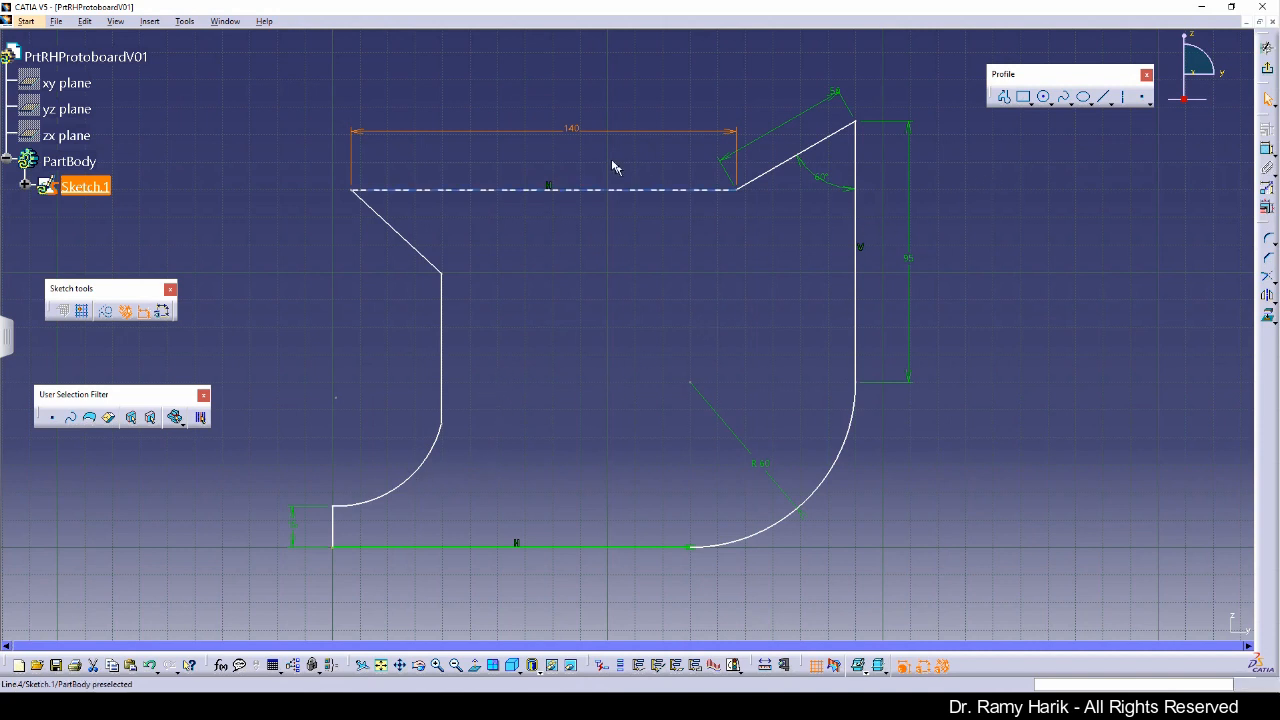
Step: Dimension the angle between the top line and the upper-left slanted line and set it to 30°
{"action": "left_click", "coordinate": [557, 150]}
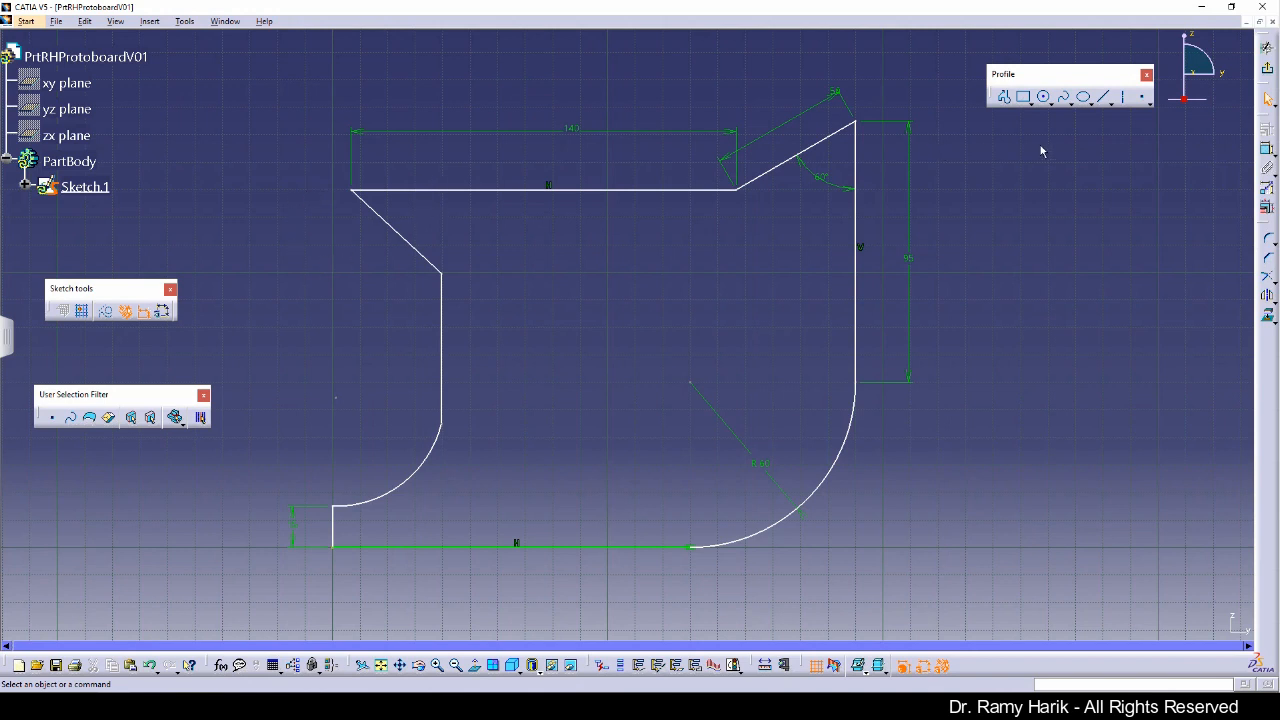
{"action": "left_click", "coordinate": [1266, 151]}
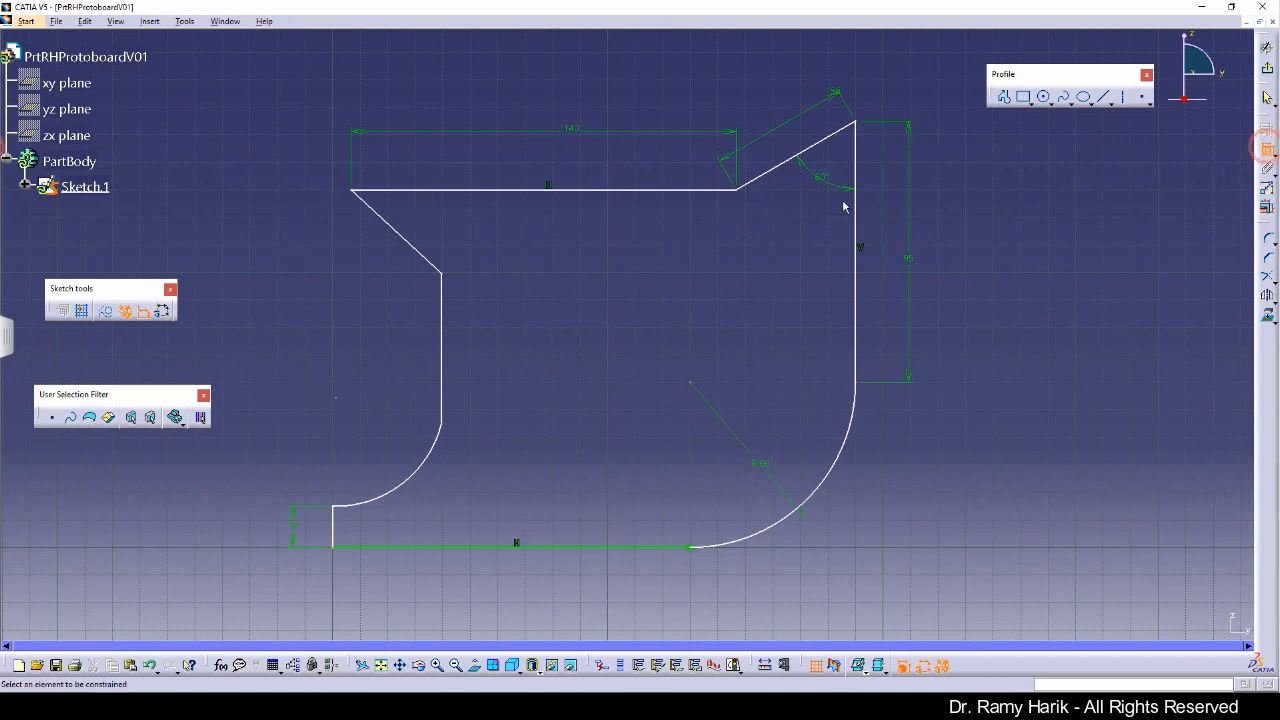
{"action": "left_click", "coordinate": [431, 190]}
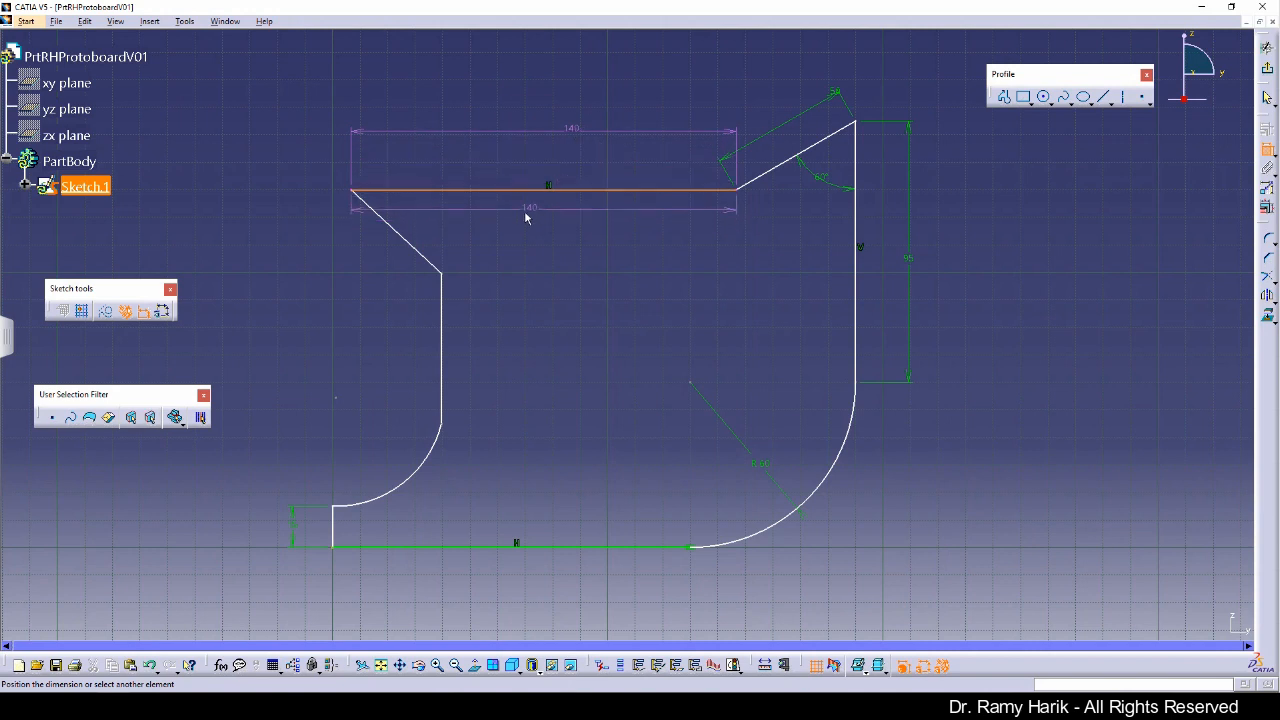
{"action": "left_click", "coordinate": [400, 234]}
{"action": "left_click", "coordinate": [414, 222]}
{"action": "double_click", "coordinate": [410, 216]}
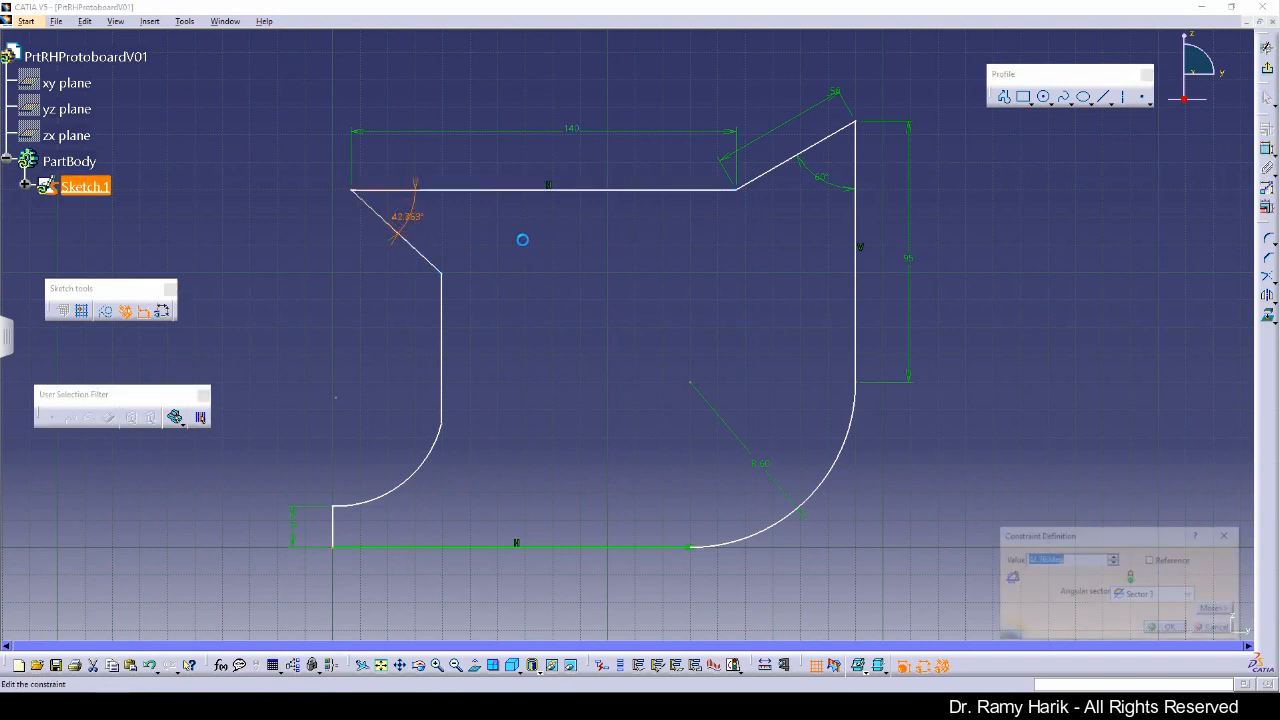
{"action": "type", "text": "130"}
{"action": "key", "text": "Return"}
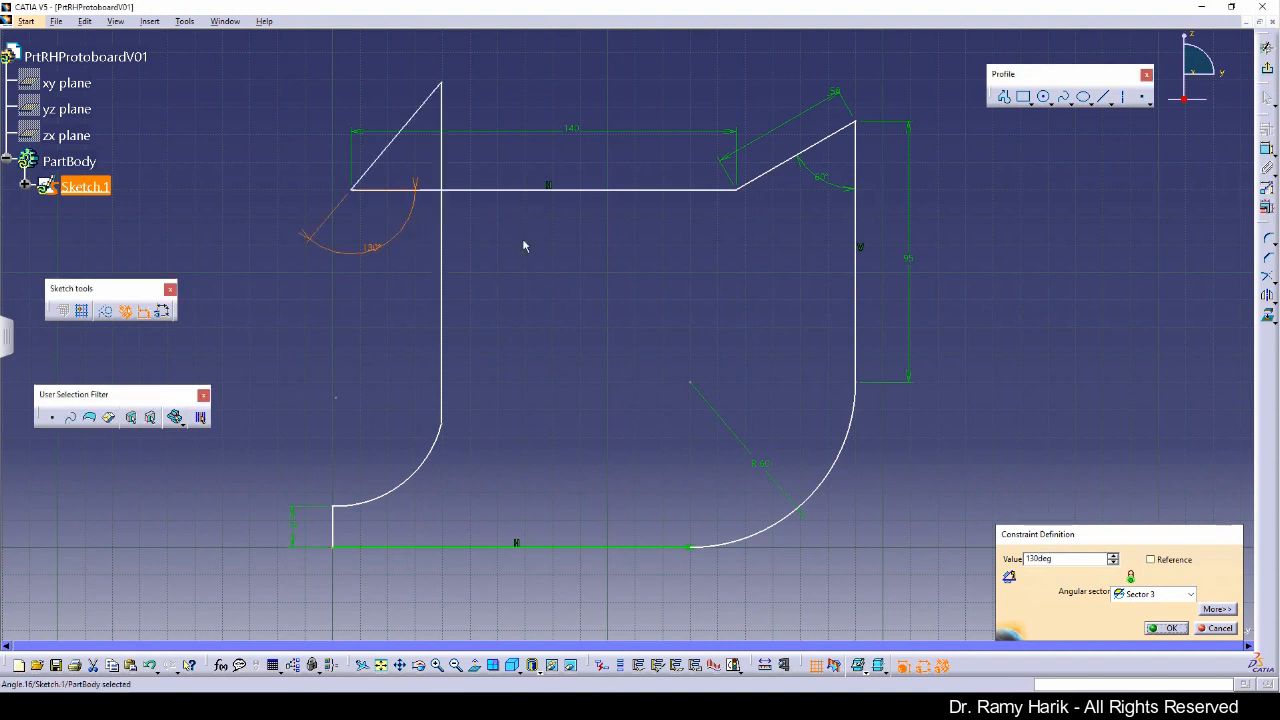
{"action": "double_click", "coordinate": [372, 248]}
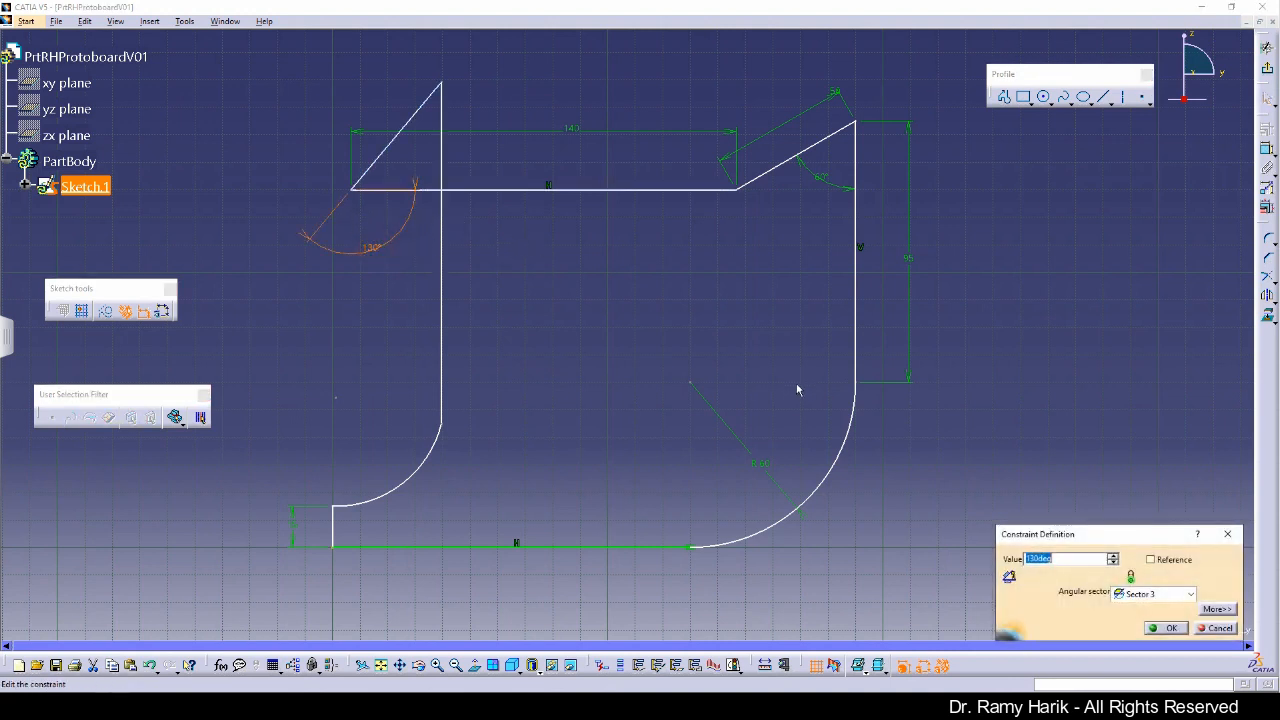
{"action": "type", "text": "30"}
{"action": "key", "text": "Return"}
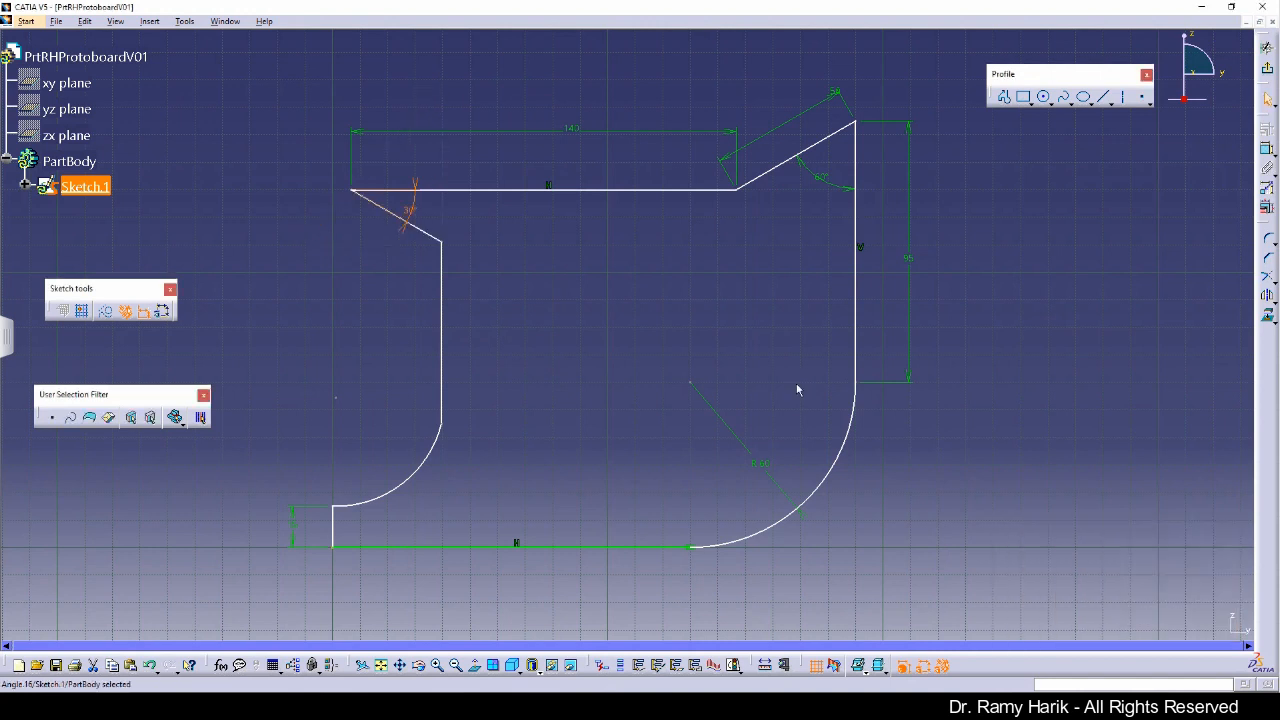
Step: Move the 30° angle dimension outside the profile, to the left of the top line
{"action": "left_click", "coordinate": [617, 301]}
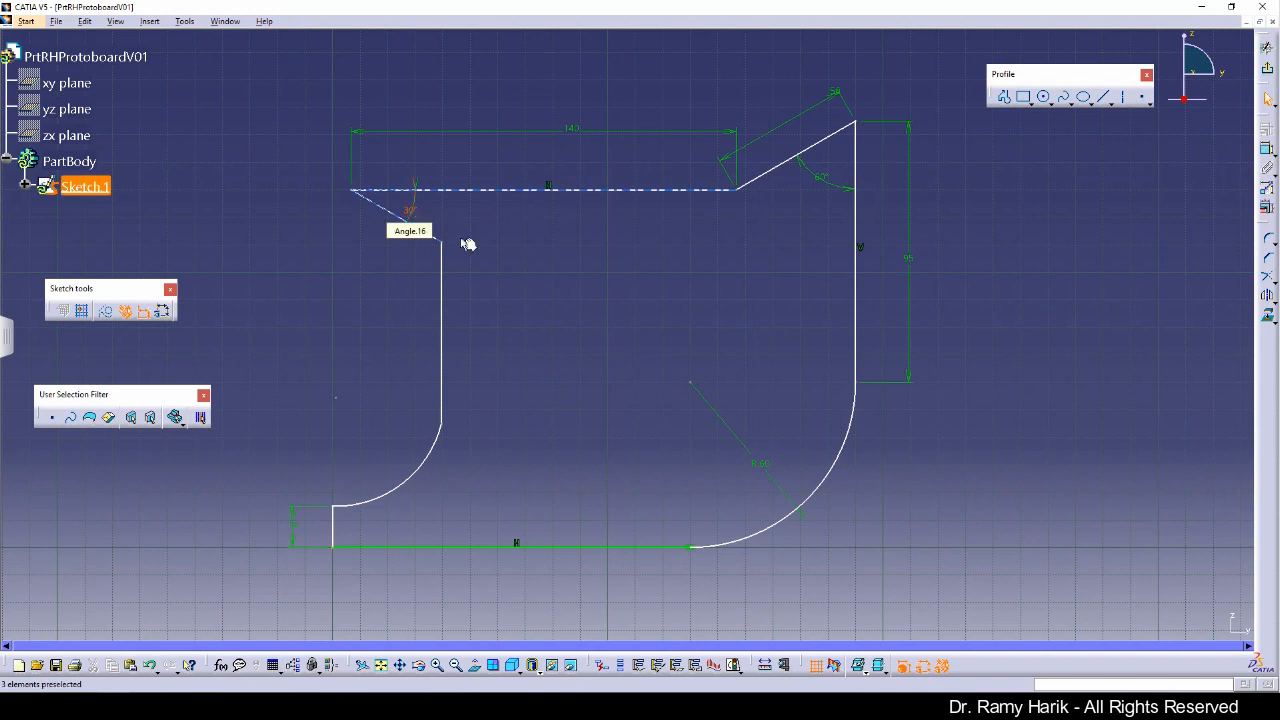
{"action": "left_click", "coordinate": [412, 212]}
{"action": "left_click_drag", "start_coordinate": [381, 204], "coordinate": [293, 177]}
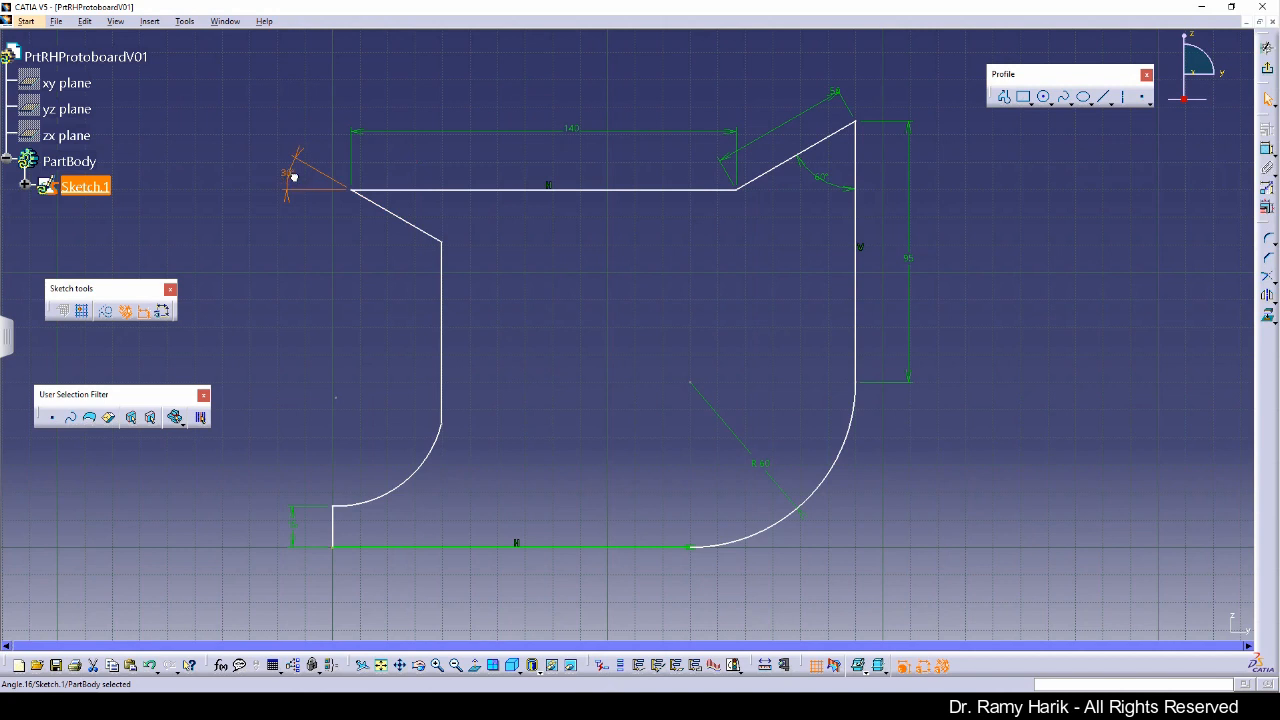
{"action": "left_click", "coordinate": [251, 228]}
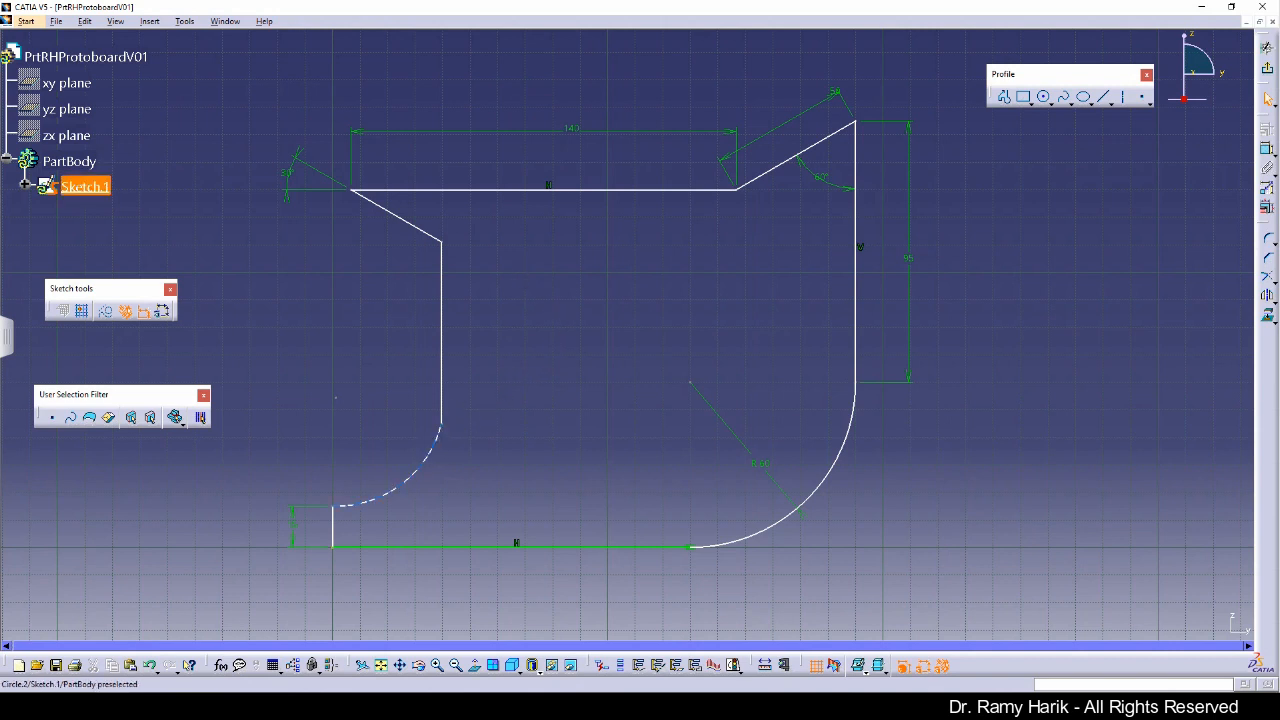
Step: Apply a Vertical constraint to the left vertical line of the profile
{"action": "left_click", "coordinate": [446, 352]}
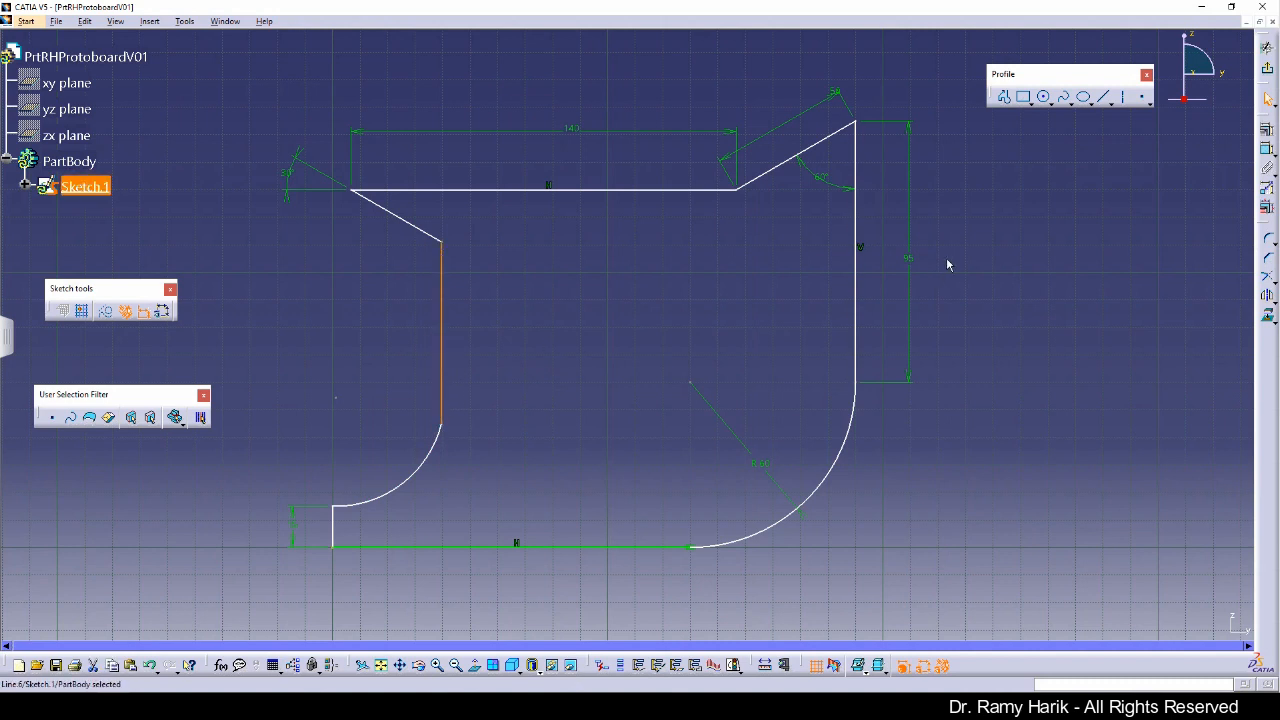
{"action": "left_click", "coordinate": [1267, 130]}
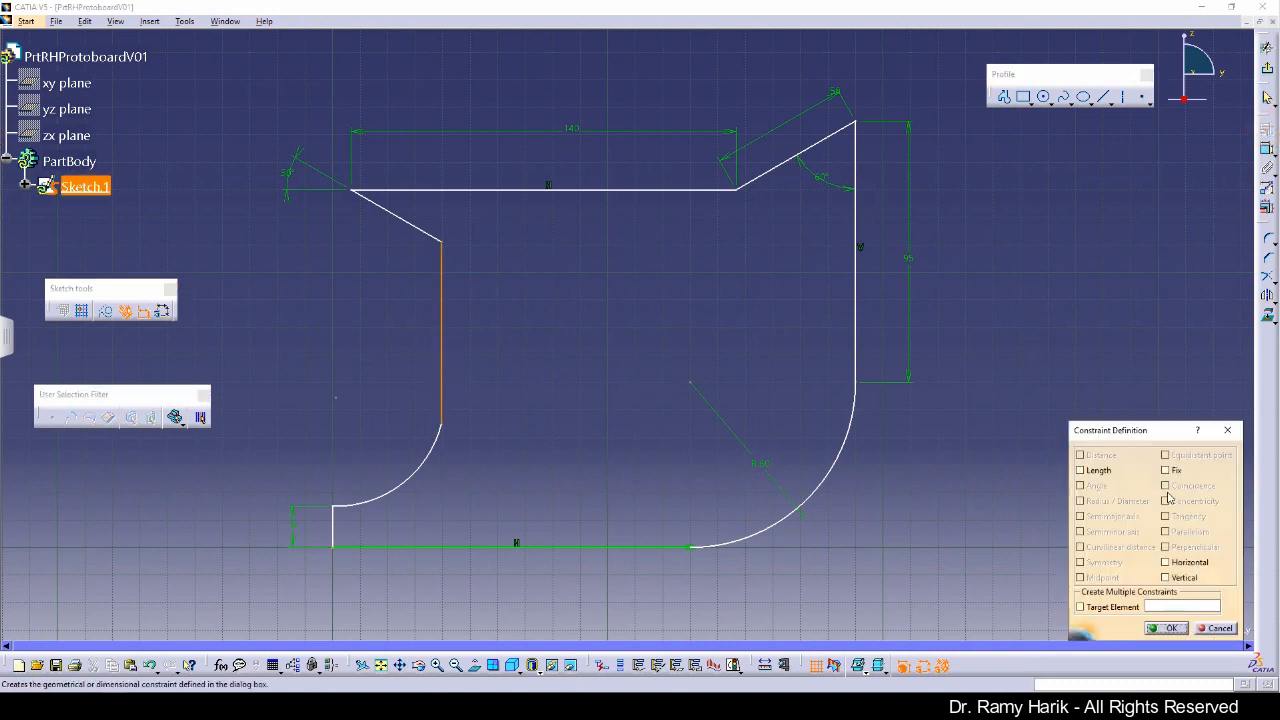
{"action": "left_click", "coordinate": [1180, 579]}
{"action": "left_click", "coordinate": [1166, 628]}
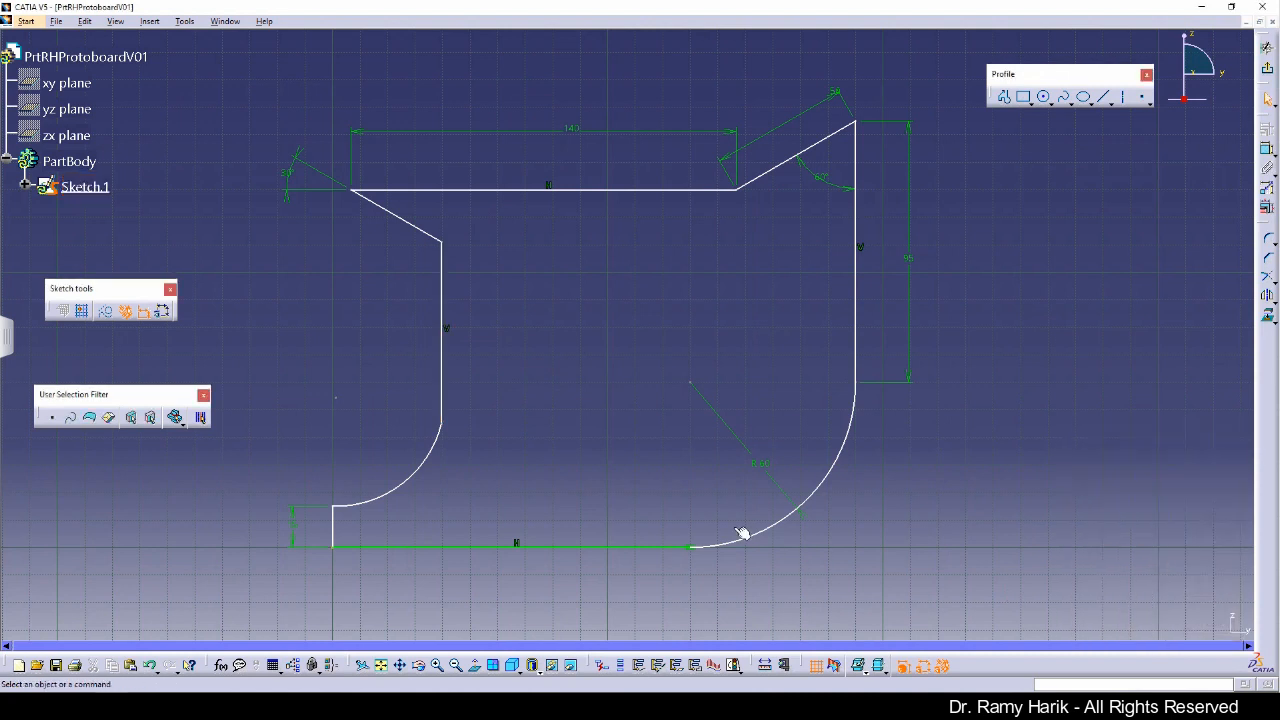
Step: Make the lower-left arc tangent to the left vertical line
{"action": "left_click", "coordinate": [421, 457]}
{"action": "left_click", "coordinate": [428, 457]}
{"action": "left_click", "coordinate": [440, 398], "text": "ctrl"}
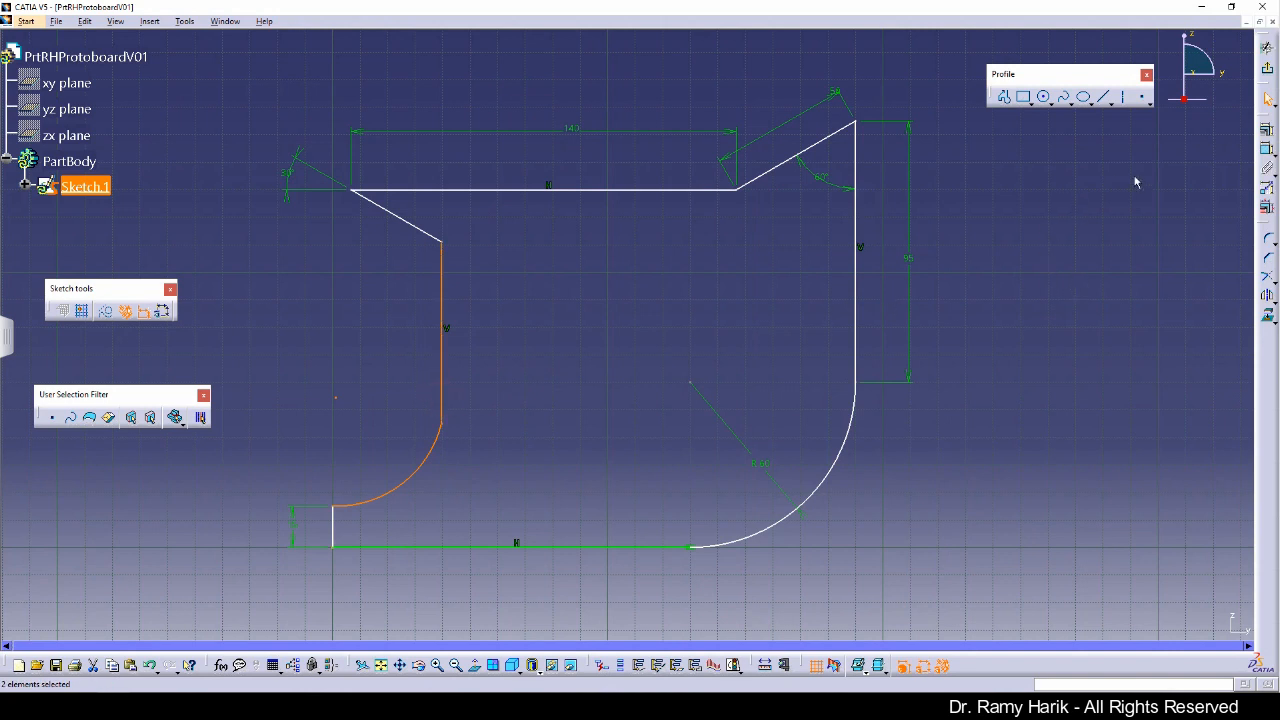
{"action": "left_click", "coordinate": [1267, 131]}
{"action": "left_click", "coordinate": [1184, 516]}
{"action": "left_click", "coordinate": [1168, 628]}
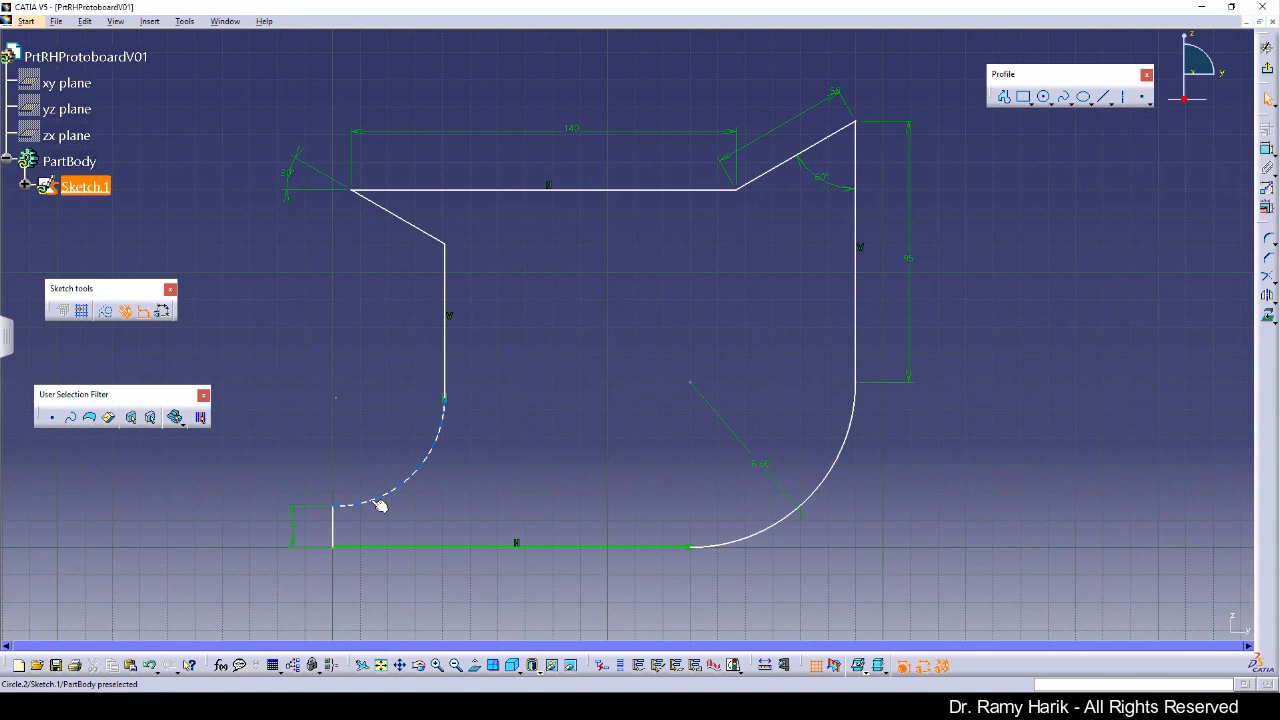
Step: Dimension the lower-left arc's radius and set it to 35 mm
{"action": "left_click", "coordinate": [1267, 149]}
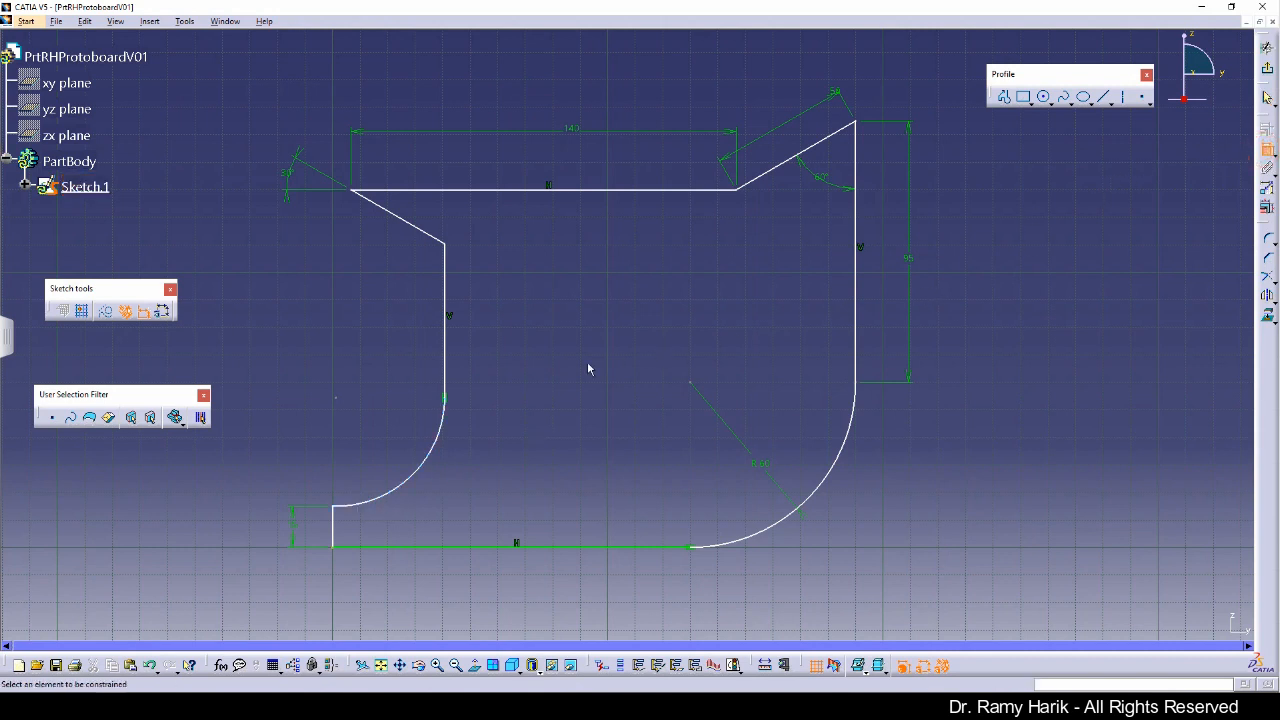
{"action": "left_click", "coordinate": [423, 457]}
{"action": "left_click", "coordinate": [361, 437]}
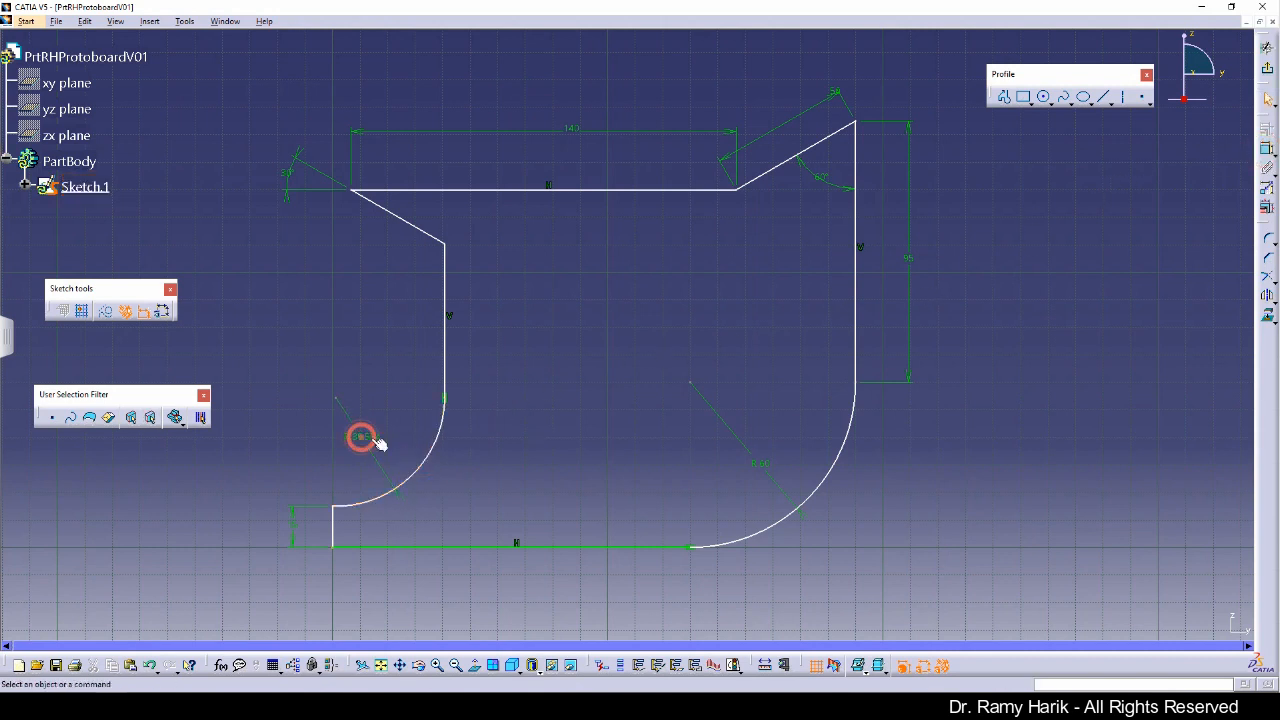
{"action": "double_click", "coordinate": [362, 439]}
{"action": "type", "text": "35mm"}
{"action": "key", "text": "Return"}
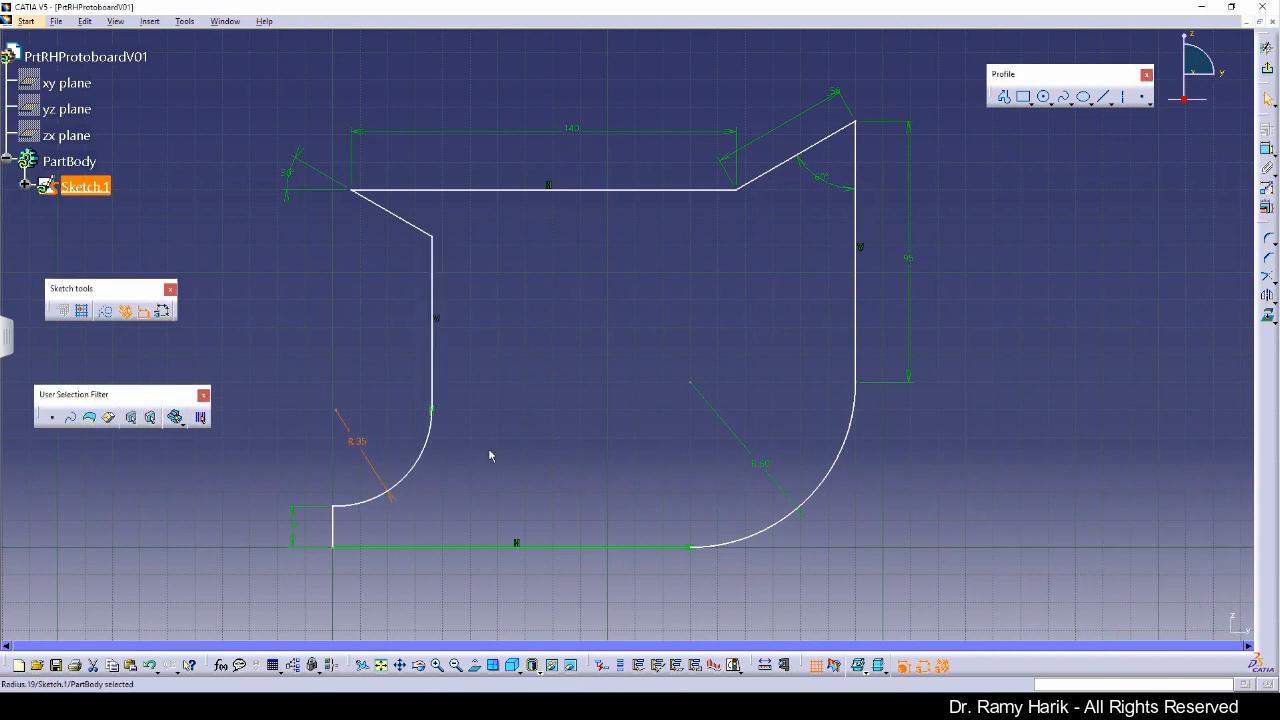
{"action": "left_click", "coordinate": [524, 446]}
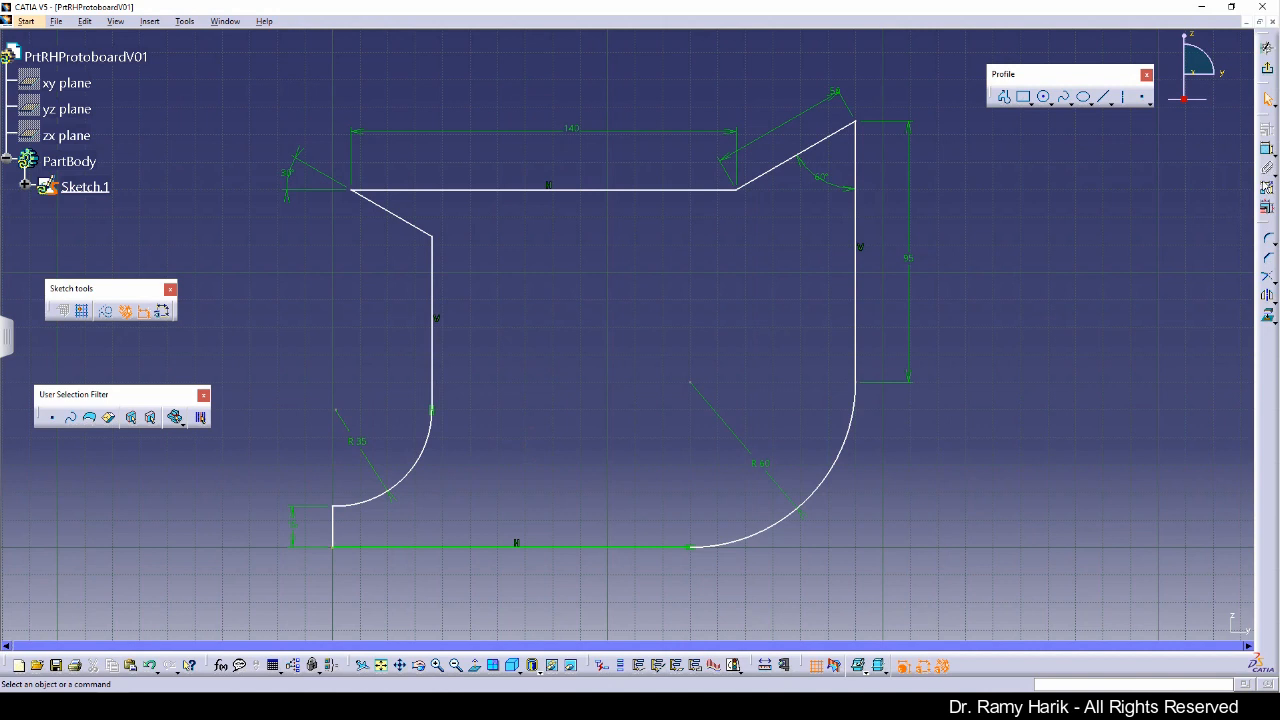
Step: Dimension the length of the left vertical line and set it to 59.79 mm
{"action": "left_click", "coordinate": [432, 357]}
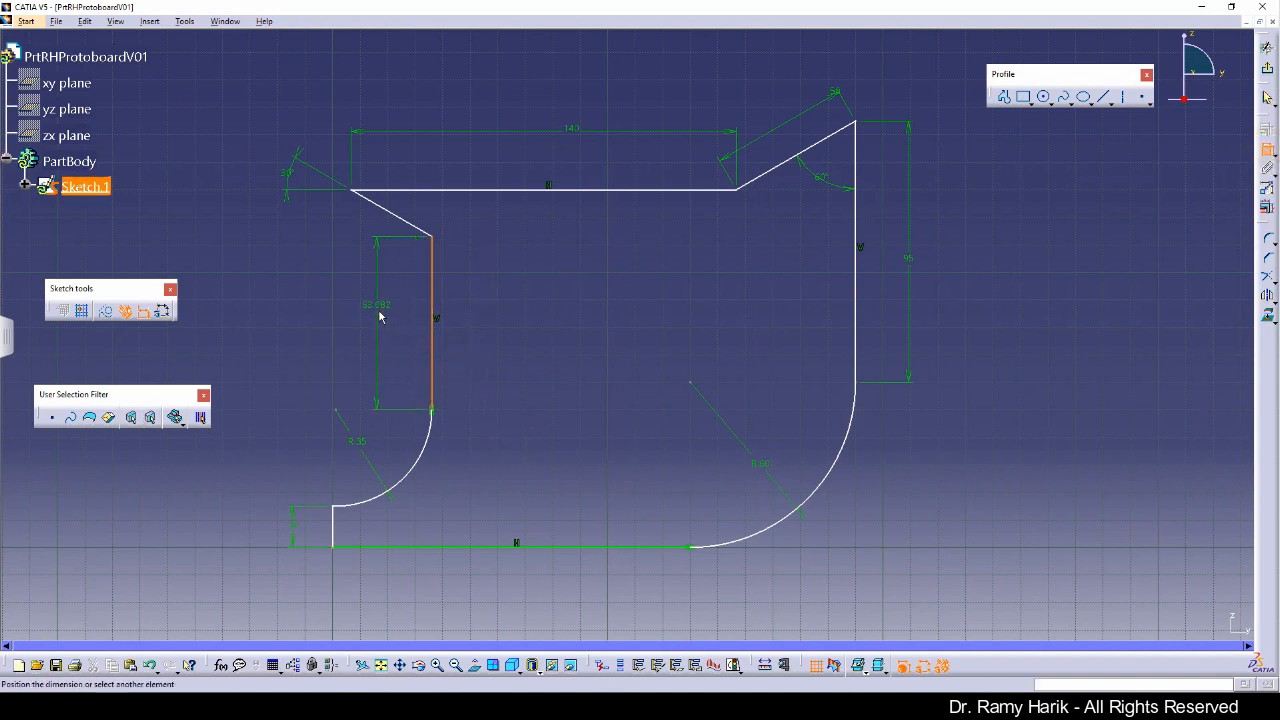
{"action": "left_click", "coordinate": [382, 311]}
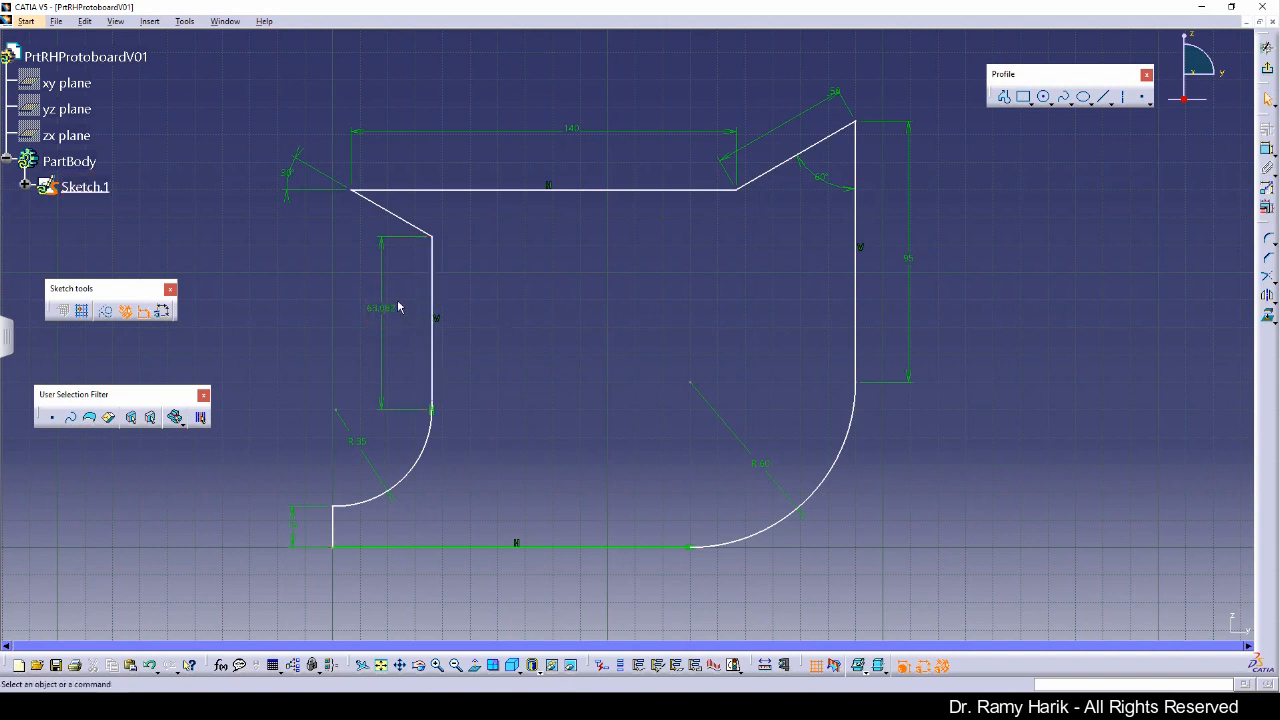
{"action": "left_click", "coordinate": [380, 309]}
{"action": "double_click", "coordinate": [380, 309]}
{"action": "type", "text": "2"}
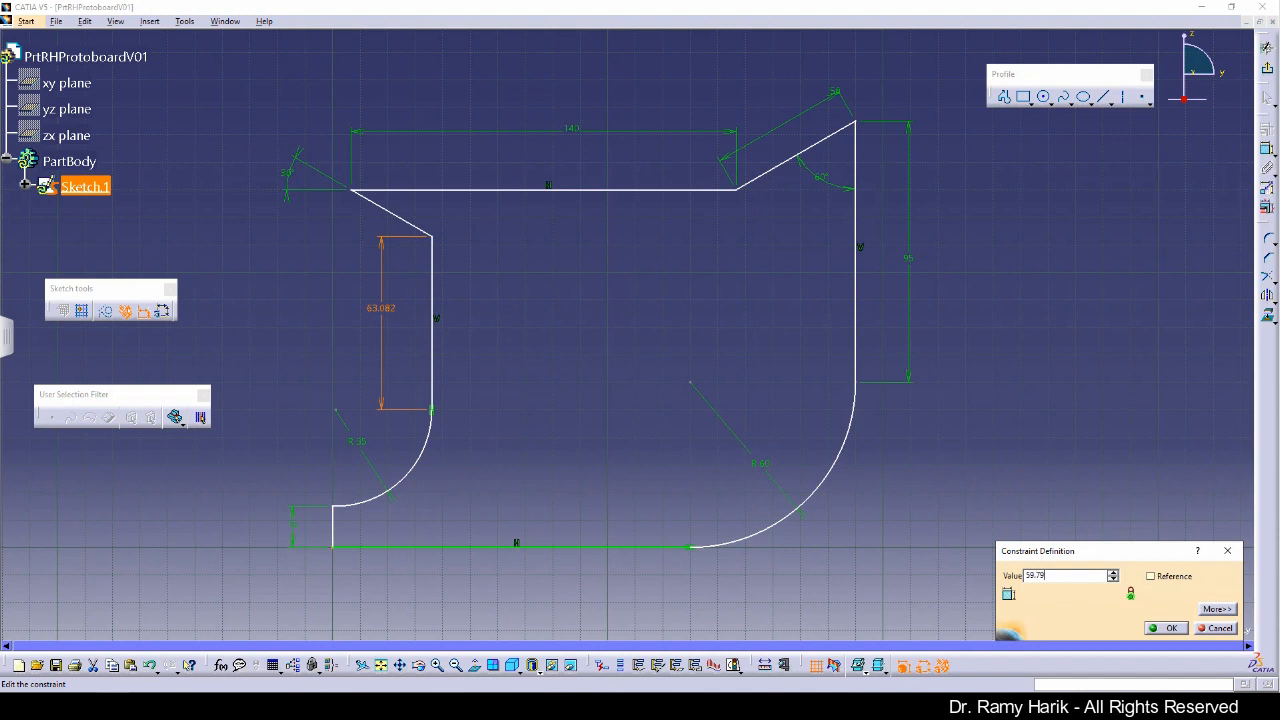
{"action": "left_click", "coordinate": [1165, 628]}
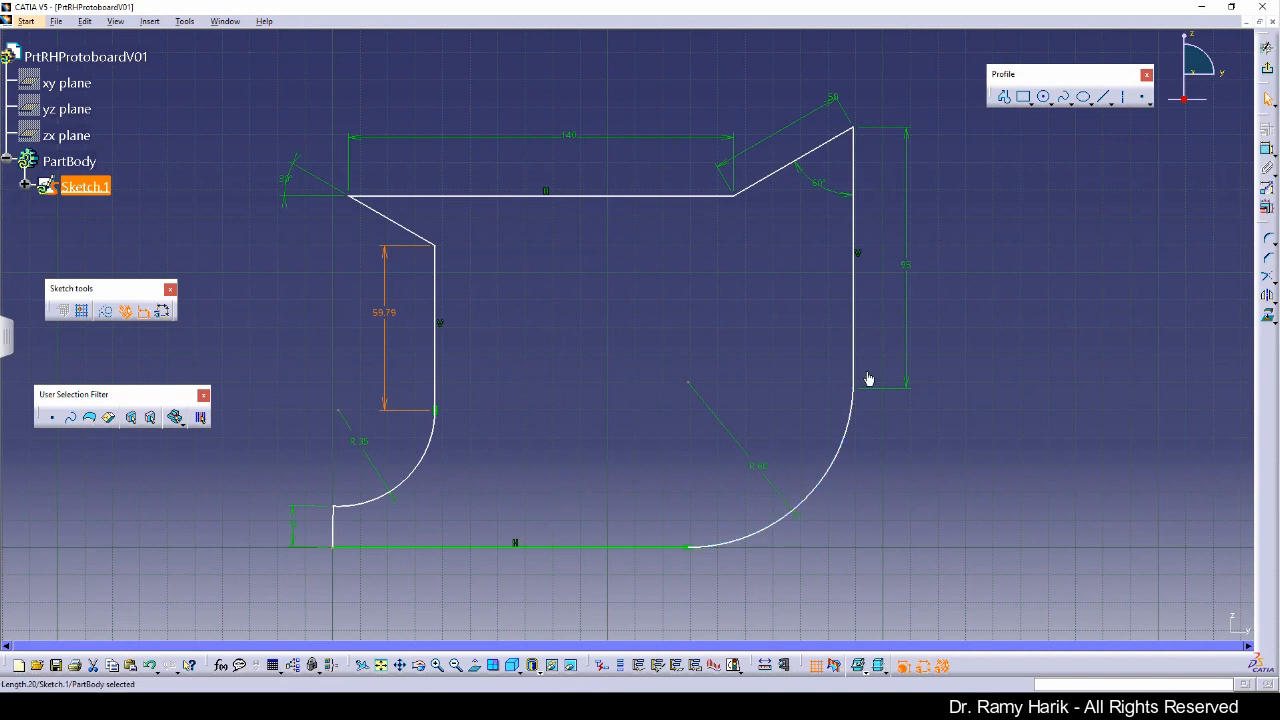
Step: Make the large lower-right arc tangent to the right vertical line
{"action": "left_click", "coordinate": [850, 408]}
{"action": "left_click", "coordinate": [852, 365], "text": "ctrl"}
{"action": "left_click", "coordinate": [1267, 130]}
{"action": "left_click", "coordinate": [1167, 517]}
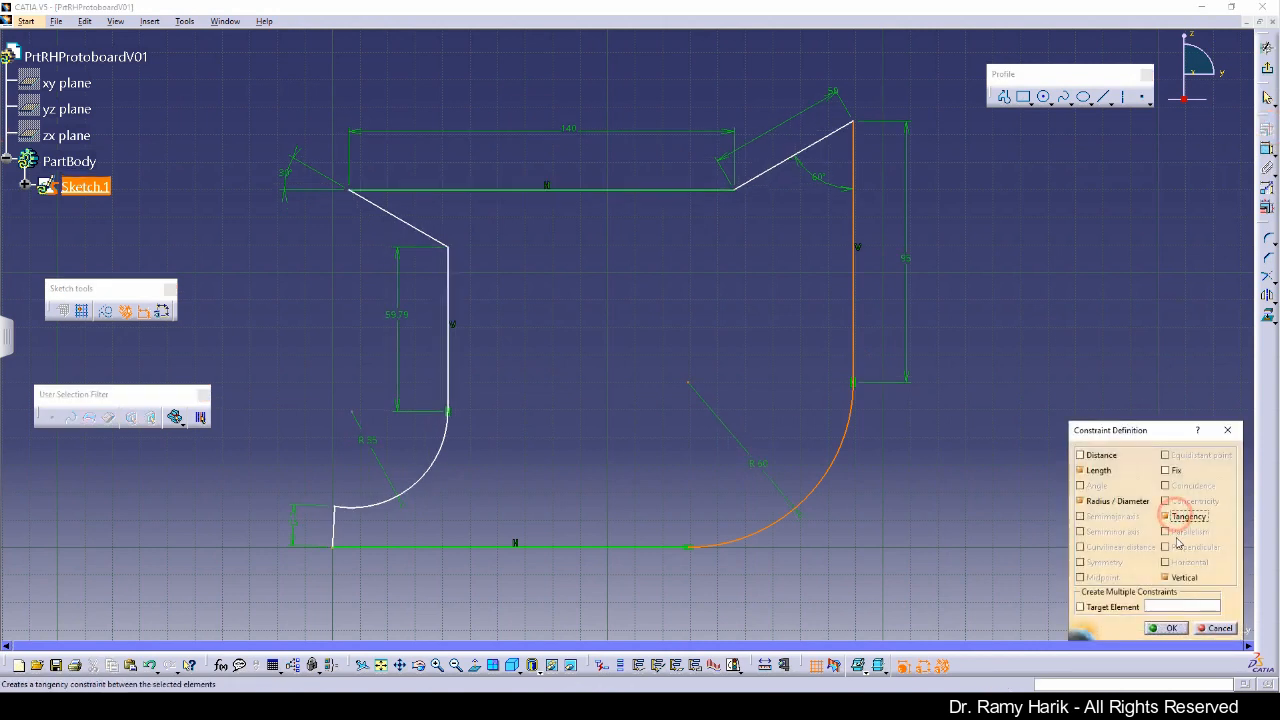
{"action": "left_click", "coordinate": [1152, 628]}
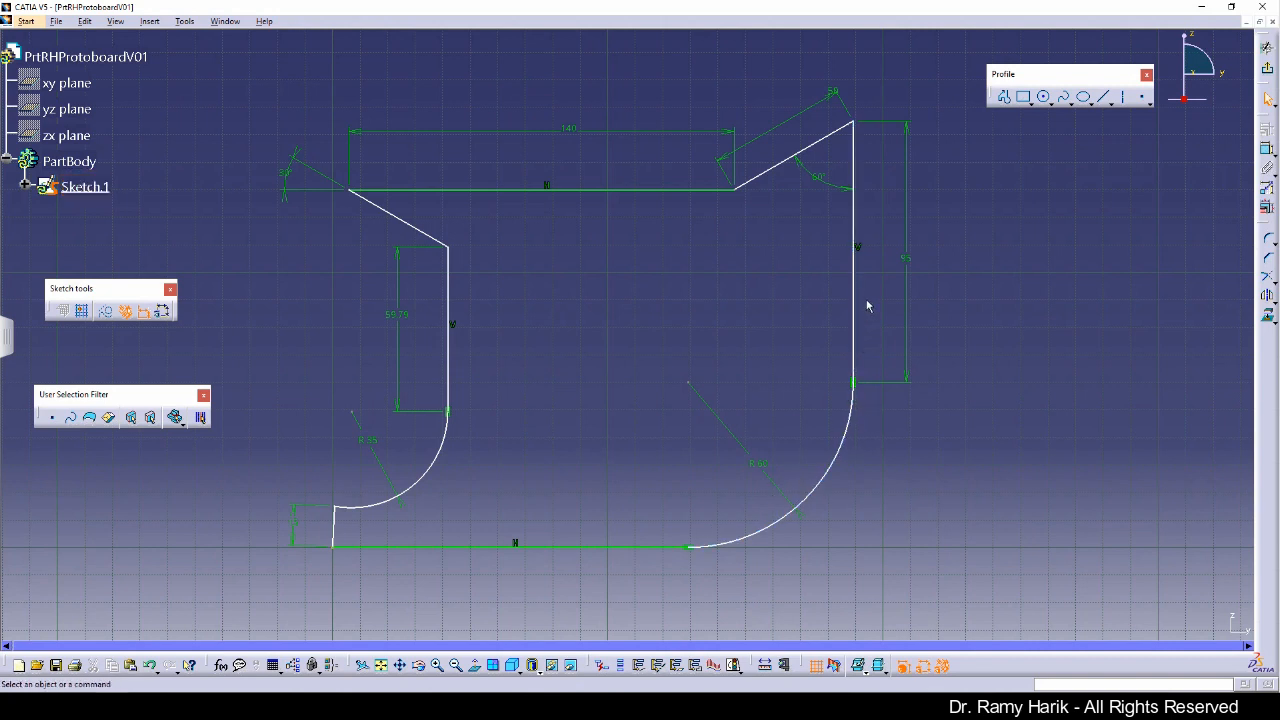
Step: Set the upper-right slanted line's length dimension to 50 mm
{"action": "left_click", "coordinate": [830, 93]}
{"action": "left_click", "coordinate": [830, 93]}
{"action": "left_click_drag", "start_coordinate": [791, 120], "coordinate": [780, 128]}
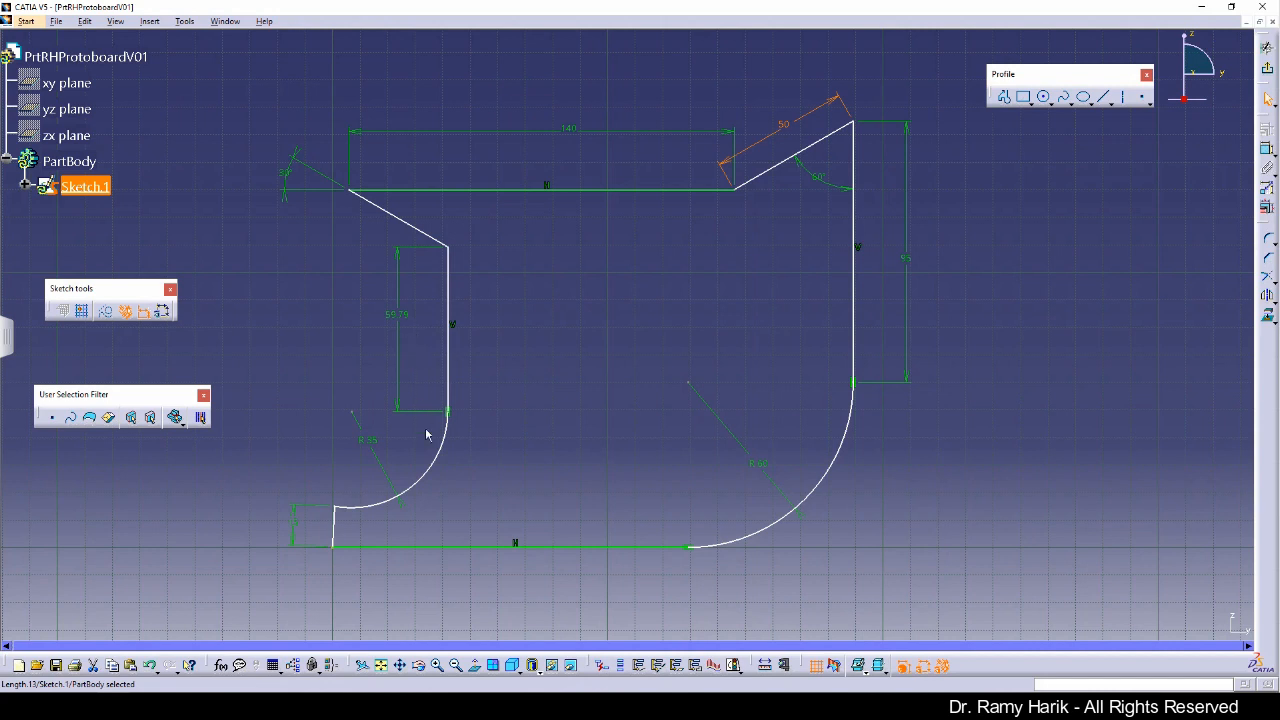
Step: Apply a Vertical constraint to the short vertical line at the lower-left corner
{"action": "left_click", "coordinate": [336, 527]}
{"action": "left_click", "coordinate": [1266, 130]}
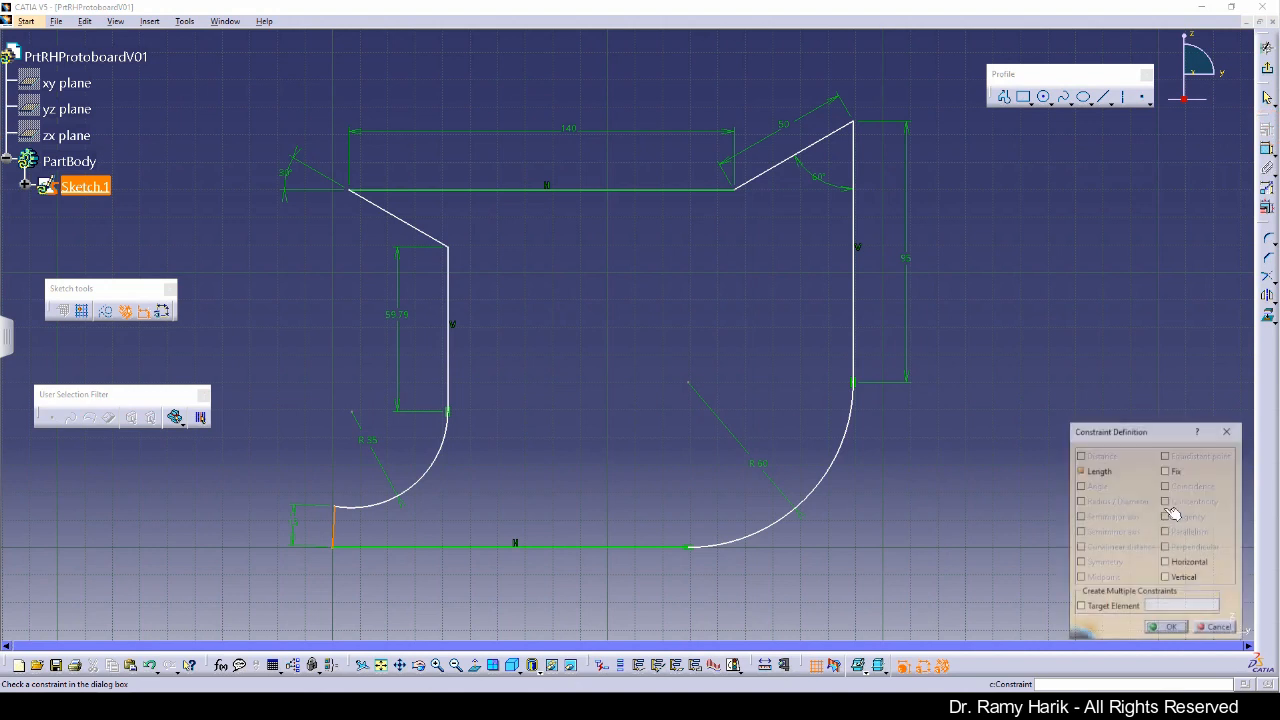
{"action": "left_click", "coordinate": [1166, 577]}
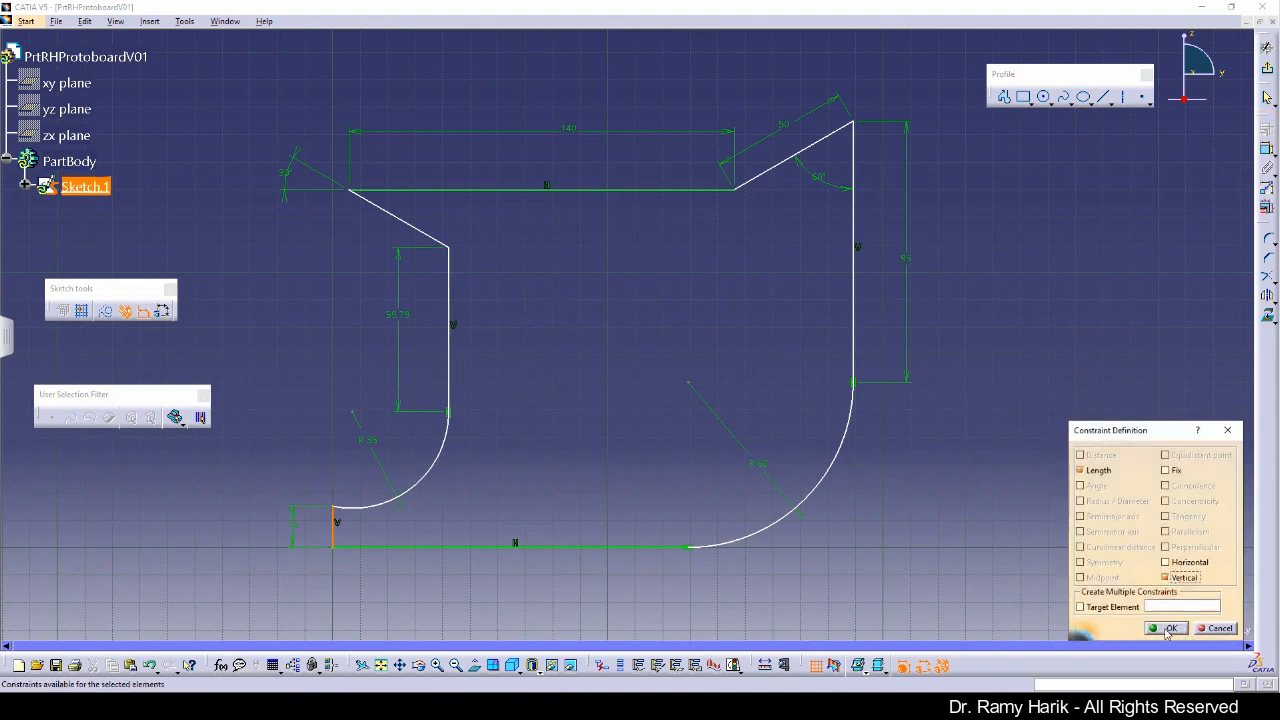
{"action": "left_click", "coordinate": [1168, 628]}
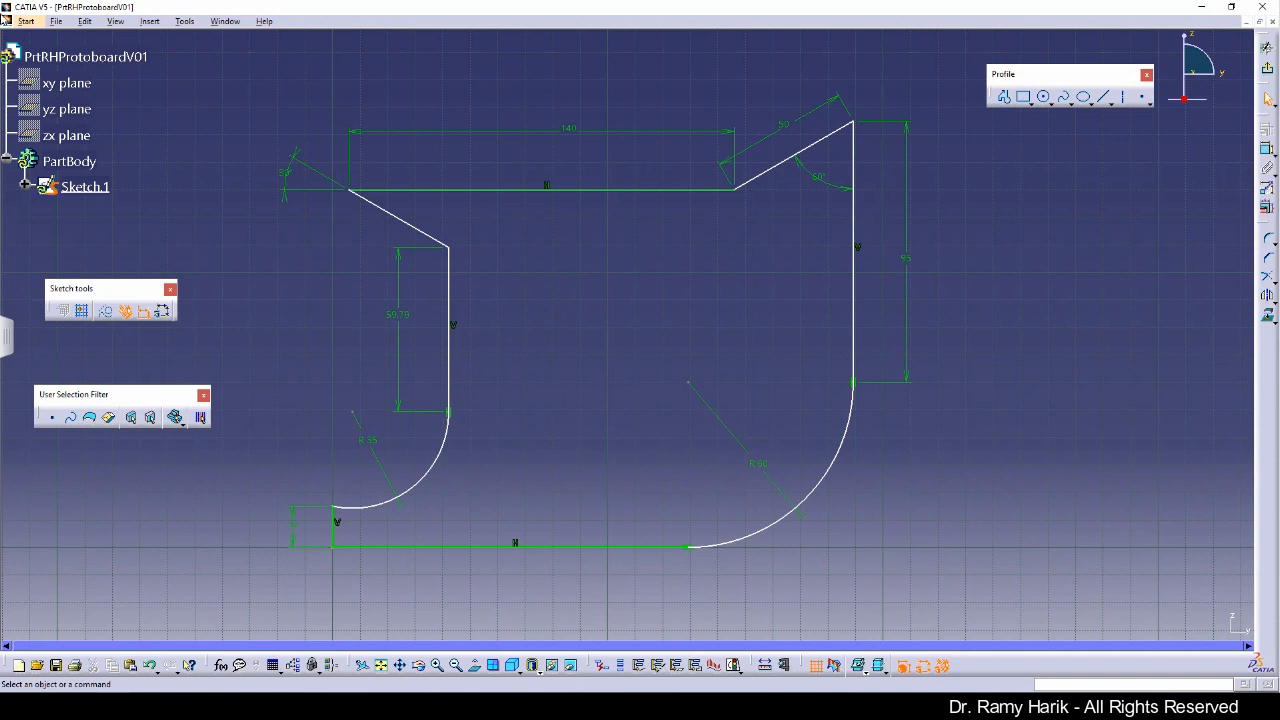
Step: Compare the sketch with the front view on the reference drawing in the PDF viewer
{"action": "mouse_move", "coordinate": [4, 20]}
{"action": "left_mouse_down"}
{"action": "mouse_move", "coordinate": [440, 97]}
{"action": "mouse_move", "coordinate": [560, 136]}
{"action": "left_mouse_up"}
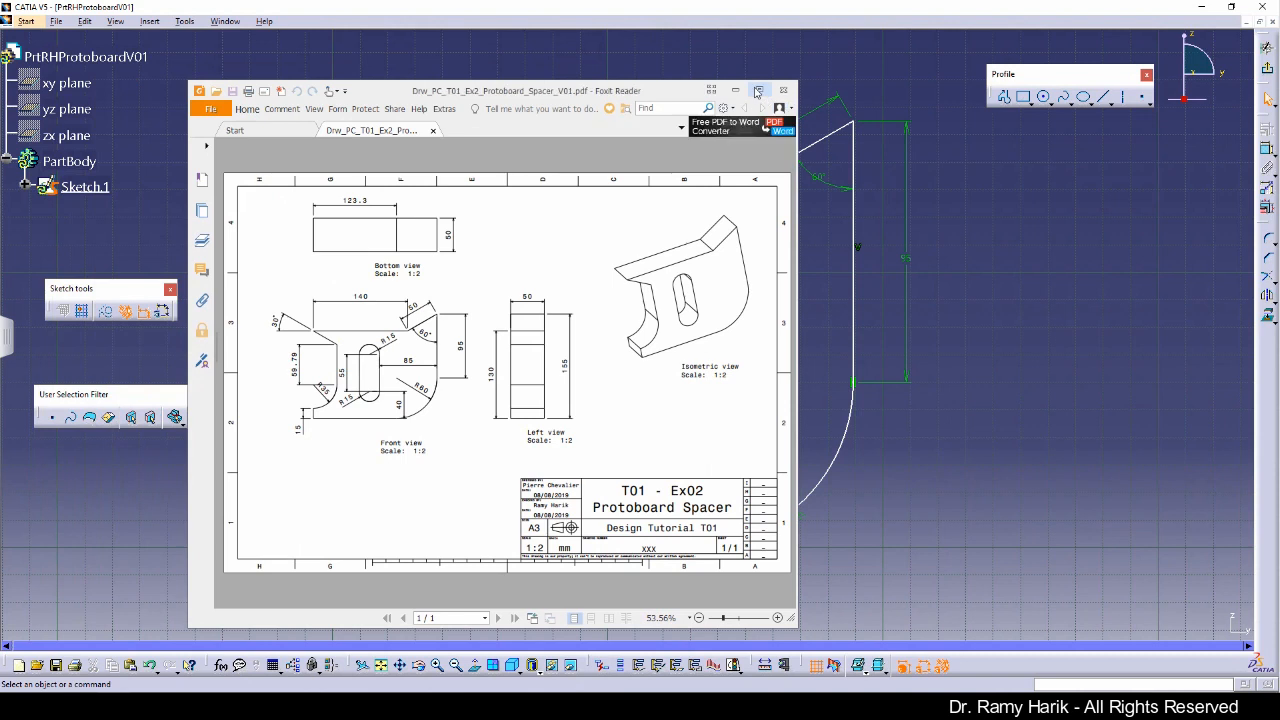
{"action": "left_click", "coordinate": [750, 92]}
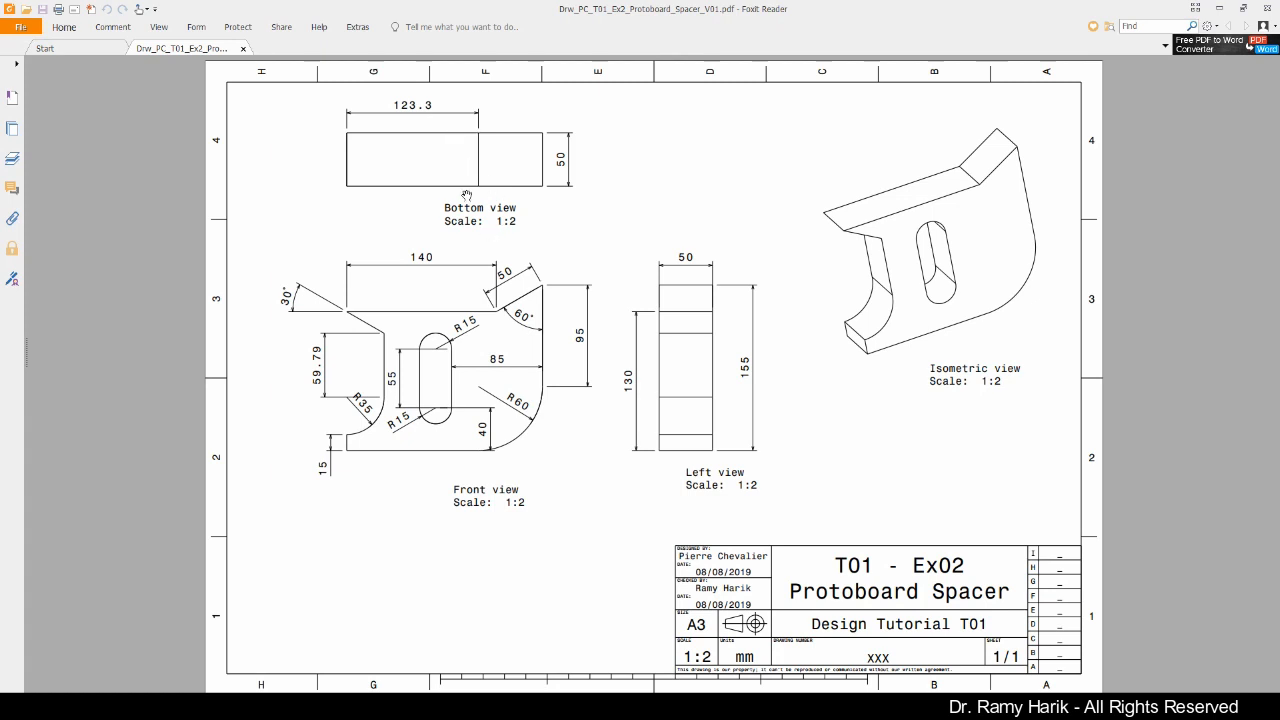
{"action": "left_click_drag", "start_coordinate": [779, 9], "coordinate": [1, 112]}
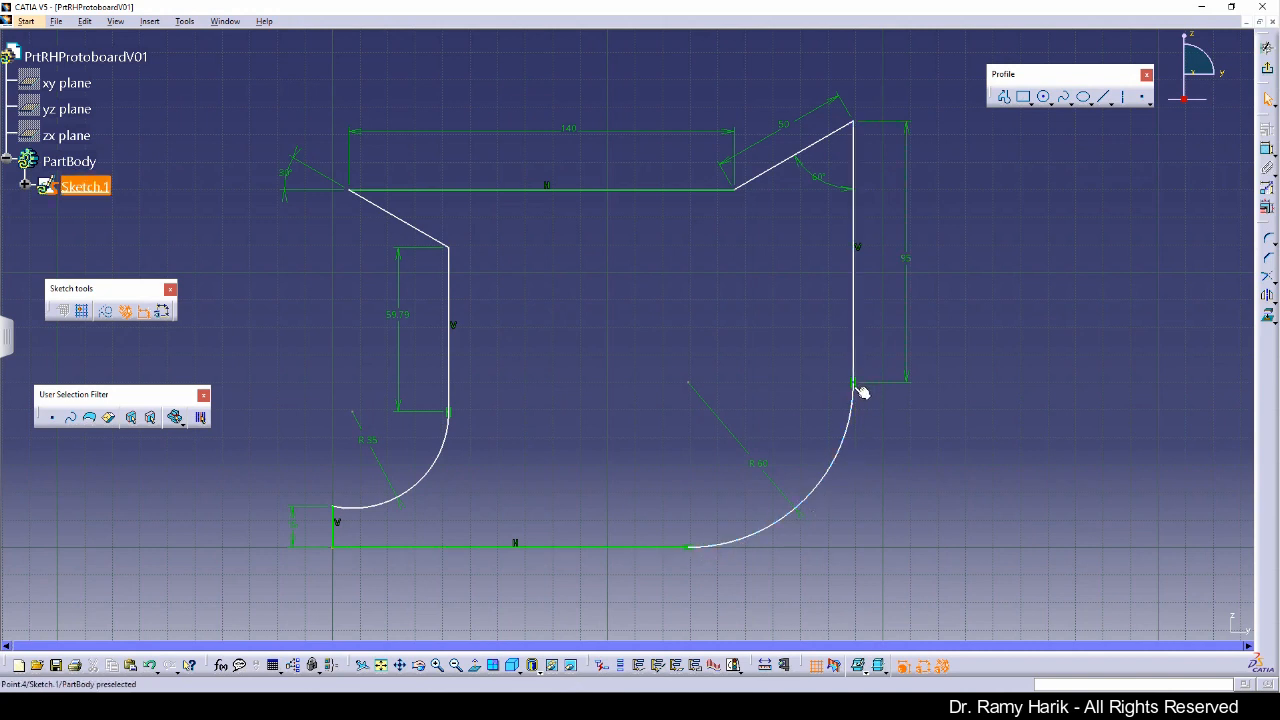
{"action": "left_click_drag", "start_coordinate": [2, 45], "coordinate": [592, 61]}
{"action": "double_click", "coordinate": [620, 60]}
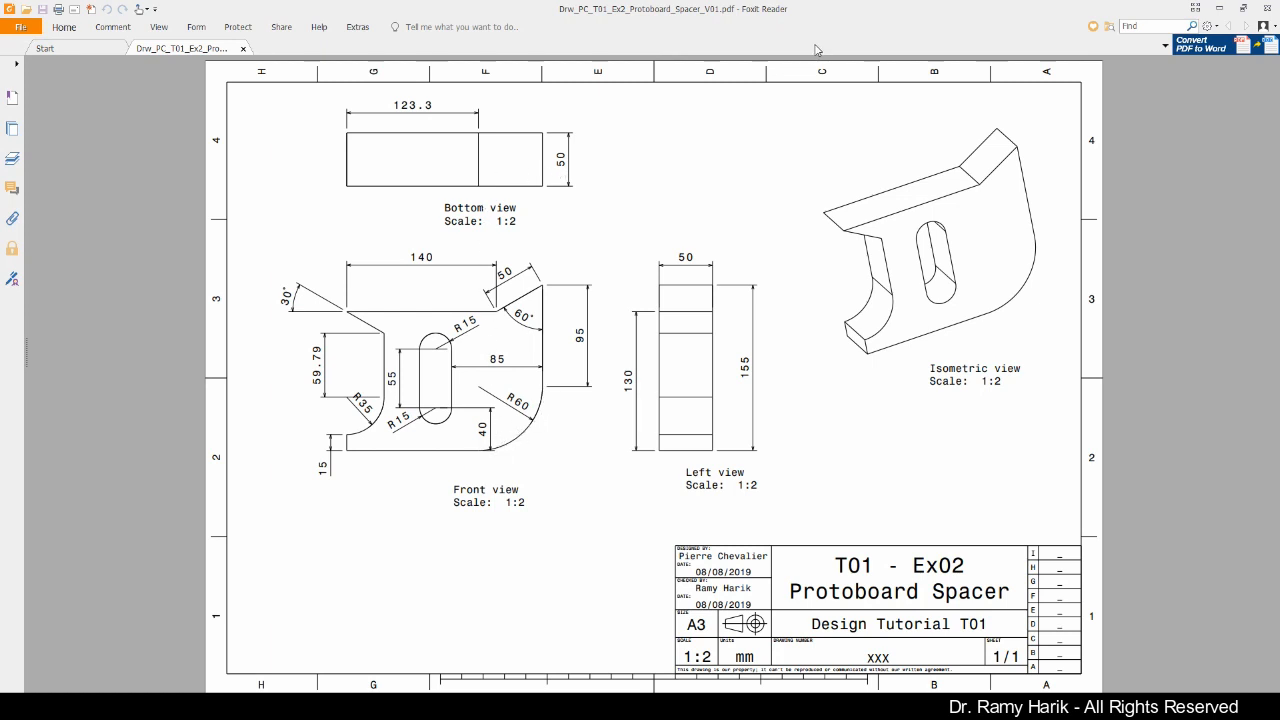
{"action": "double_click", "coordinate": [783, 9]}
{"action": "left_click", "coordinate": [3, 60]}
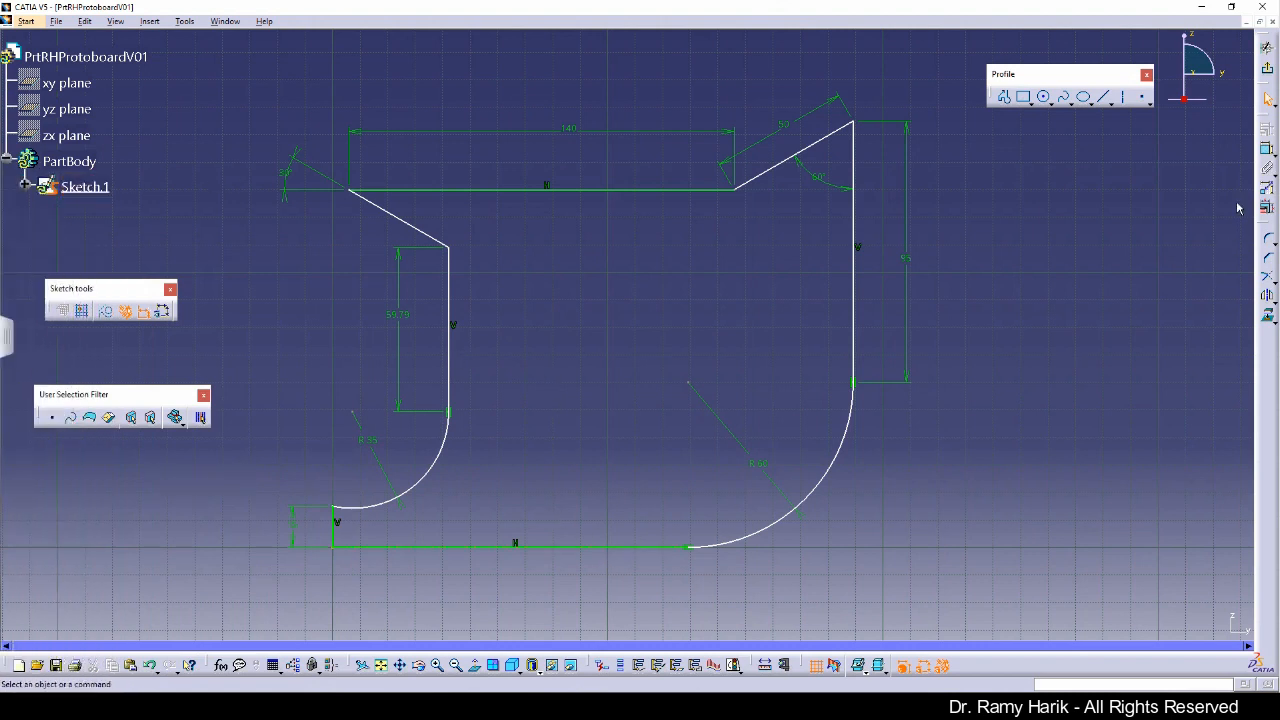
Step: Dimension the bottom horizontal line's length and set it to 123.3 mm
{"action": "left_click", "coordinate": [1272, 150]}
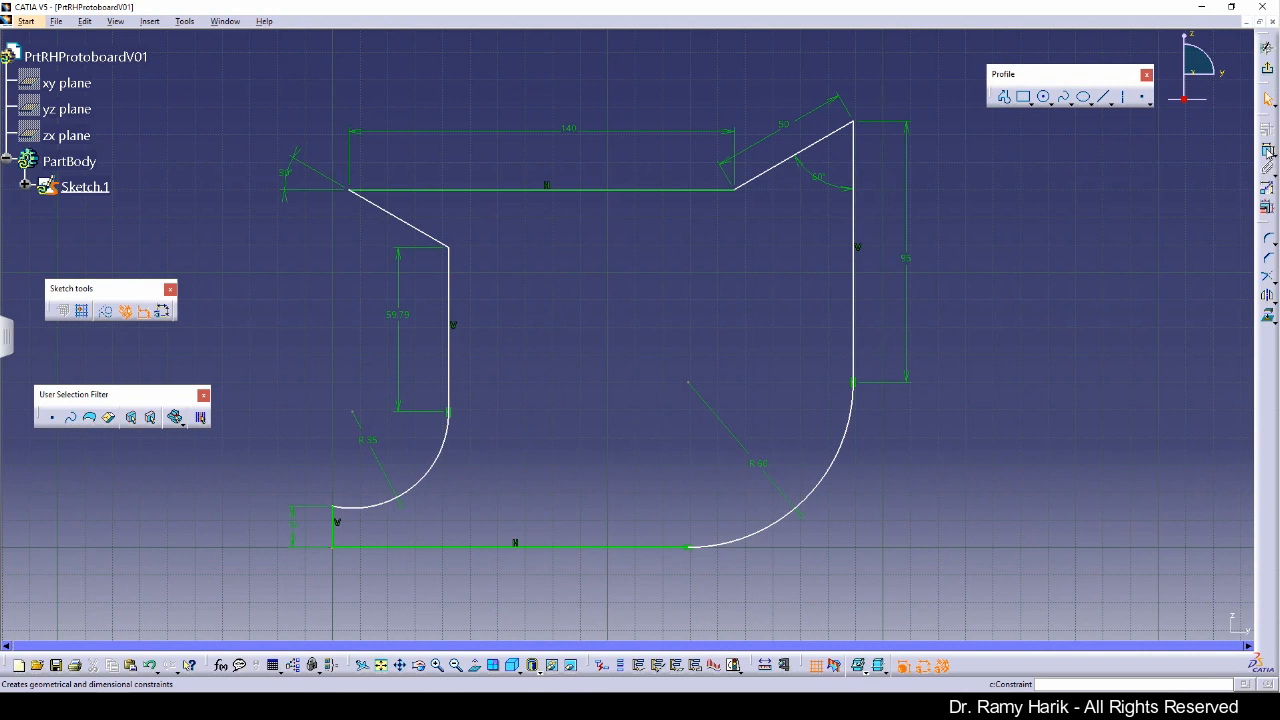
{"action": "left_click", "coordinate": [617, 549]}
{"action": "left_click", "coordinate": [598, 594]}
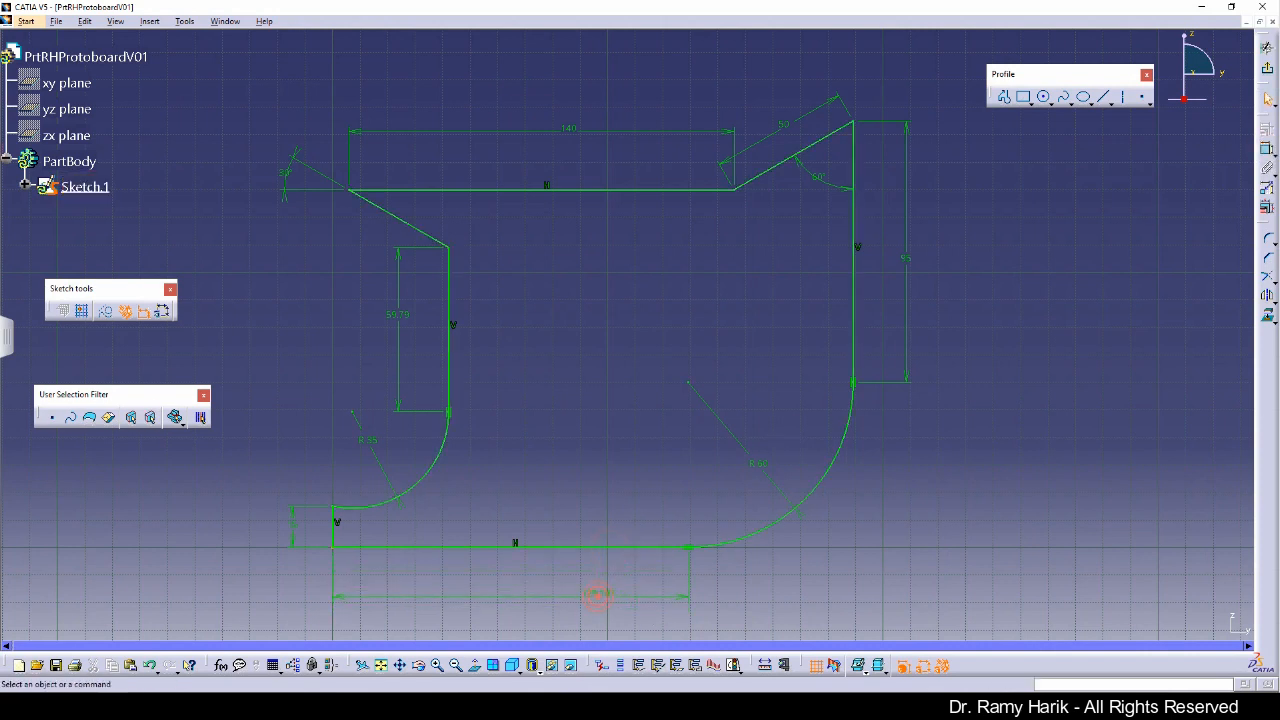
{"action": "double_click", "coordinate": [596, 593]}
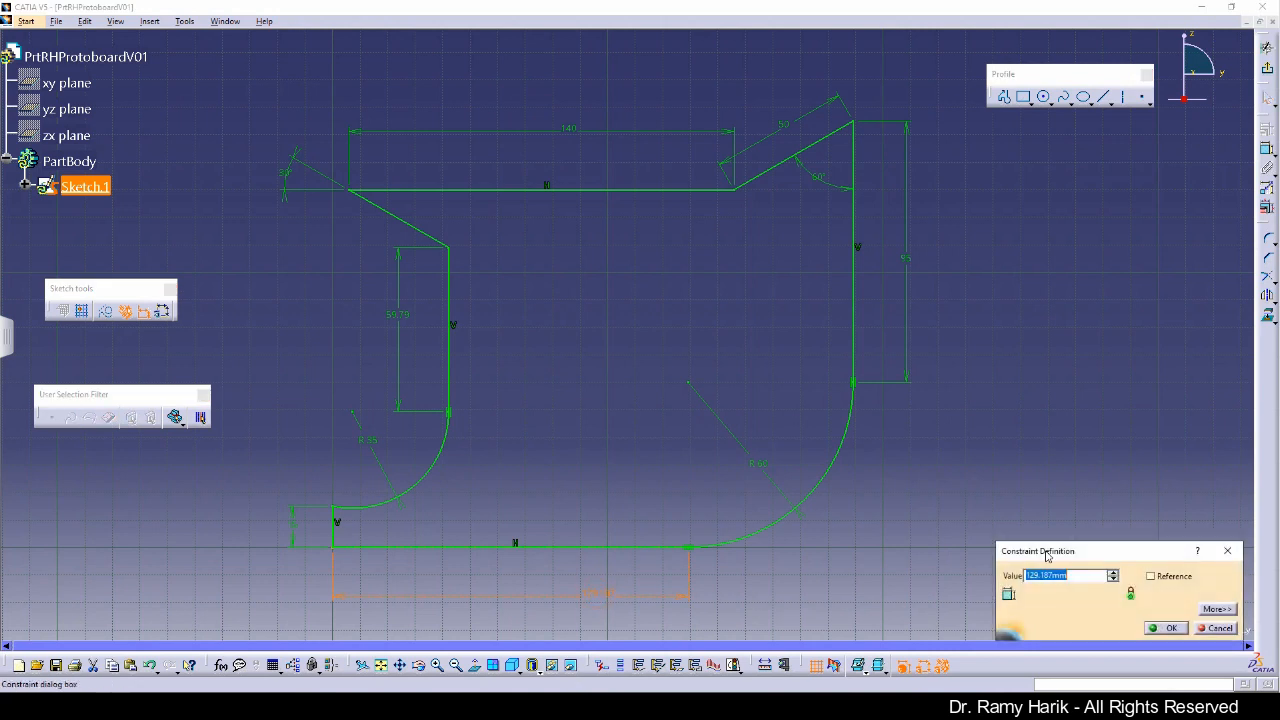
{"action": "type", "text": "123.3"}
{"action": "key", "text": "Return"}
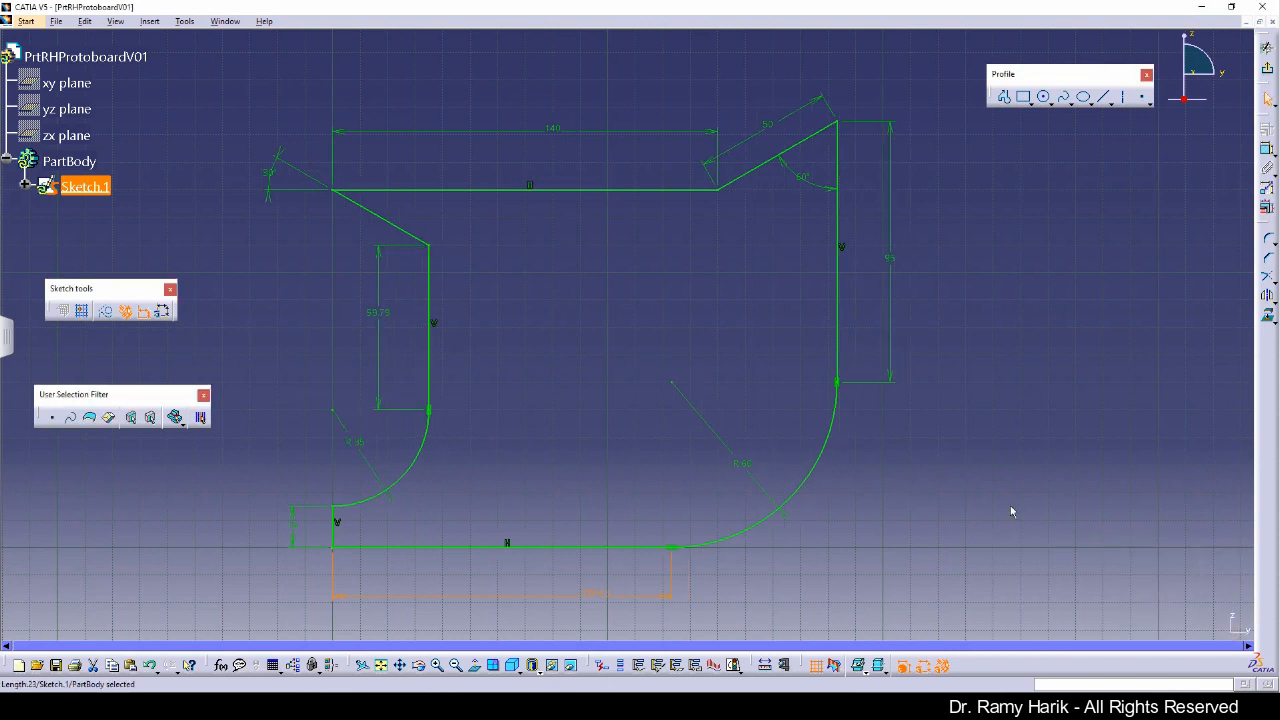
{"action": "left_click", "coordinate": [598, 437]}
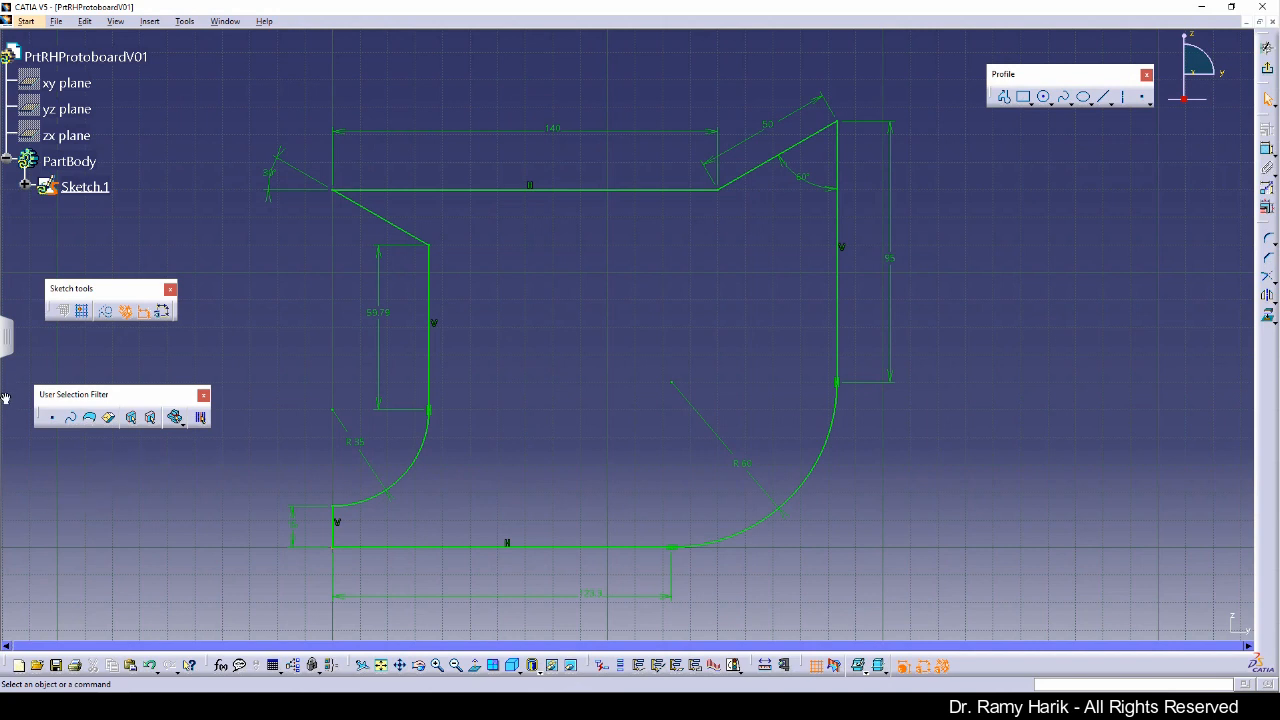
Step: Check the sketch solving status
{"action": "mouse_move", "coordinate": [4, 10]}
{"action": "left_mouse_down"}
{"action": "mouse_move", "coordinate": [3, 34]}
{"action": "mouse_move", "coordinate": [443, 113]}
{"action": "mouse_move", "coordinate": [606, 111]}
{"action": "mouse_move", "coordinate": [3, 192]}
{"action": "mouse_move", "coordinate": [3, 106]}
{"action": "left_mouse_up"}
{"action": "left_click", "coordinate": [734, 666]}
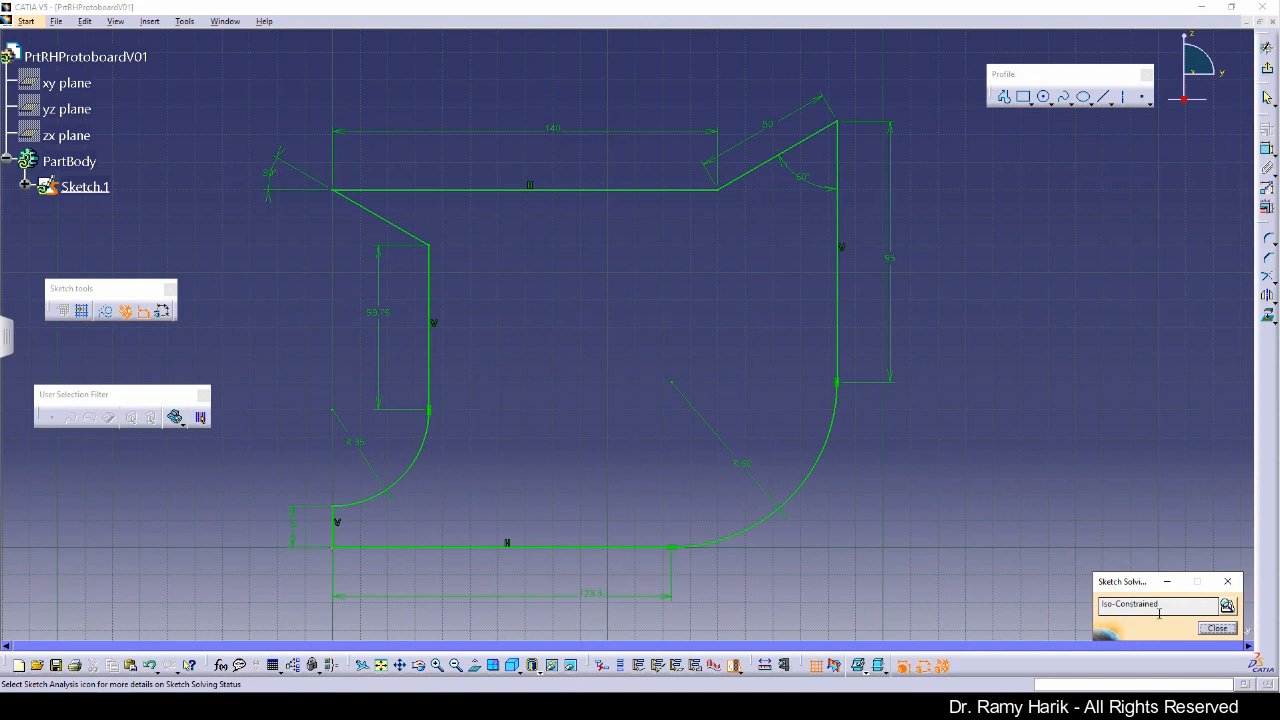
{"action": "left_click", "coordinate": [1217, 628]}
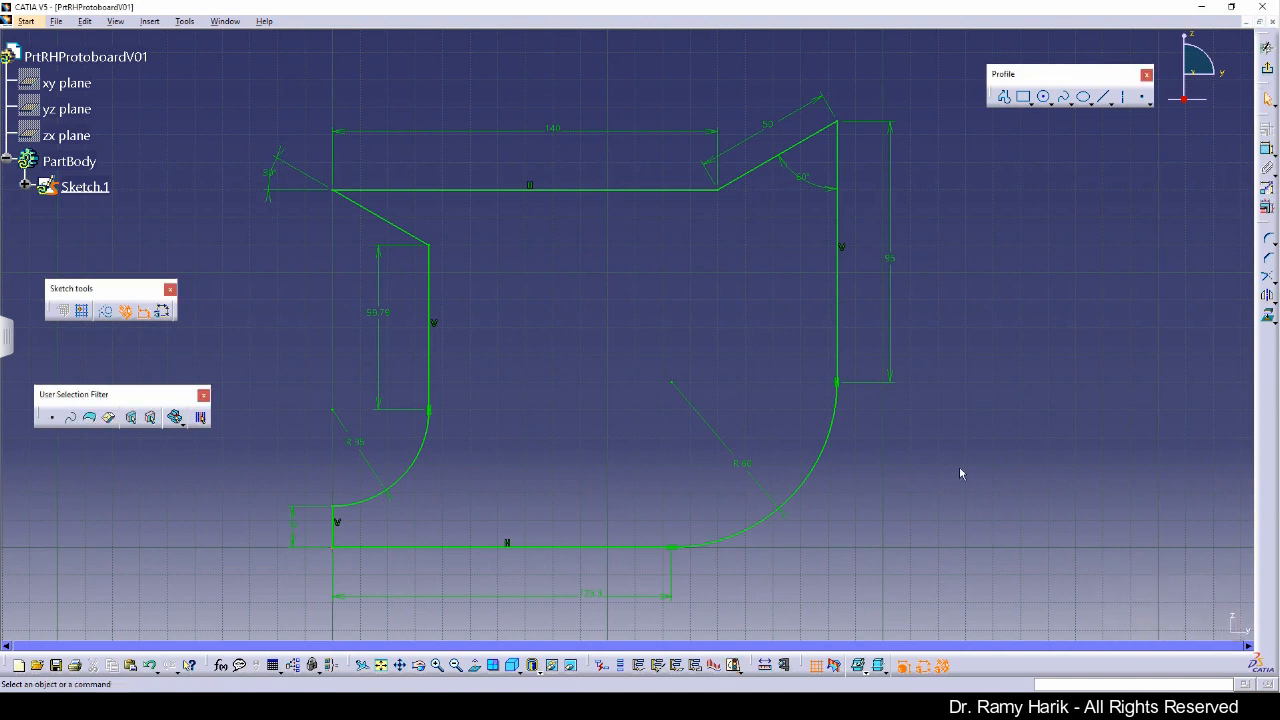
Step: Try to dimension the large lower-right arc's radius, then undo it
{"action": "left_click", "coordinate": [840, 355]}
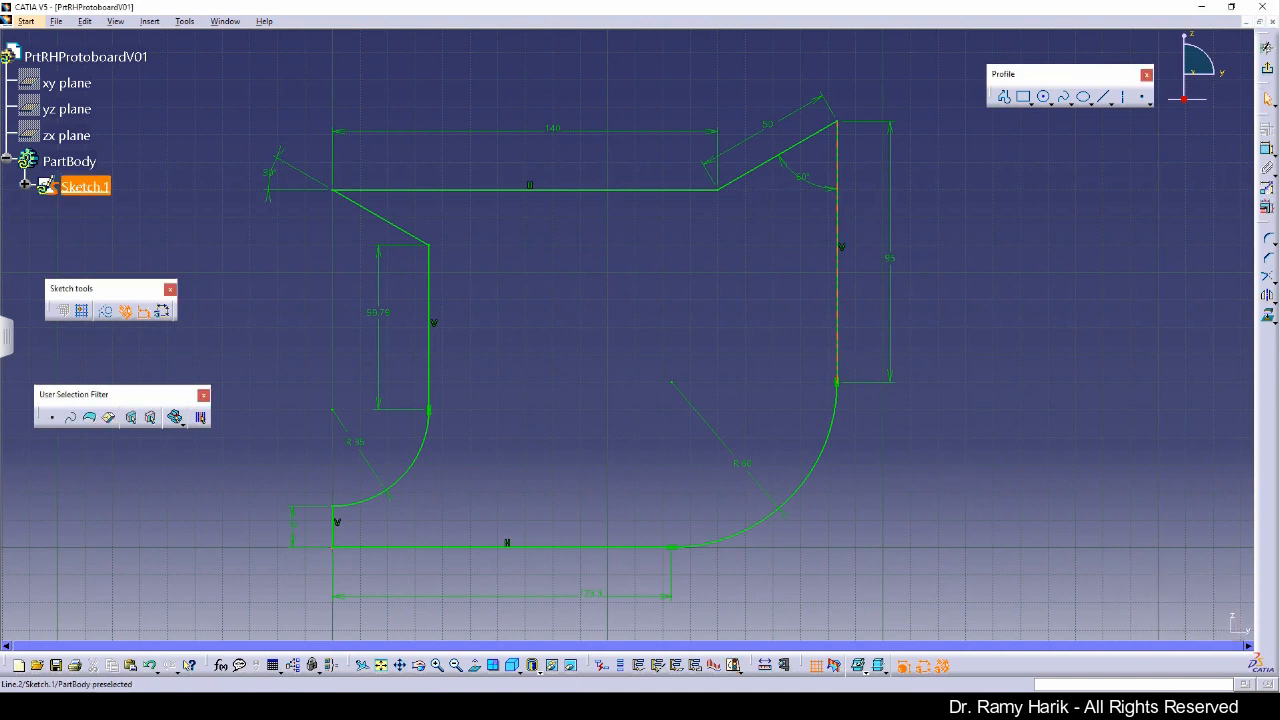
{"action": "left_click", "coordinate": [993, 296]}
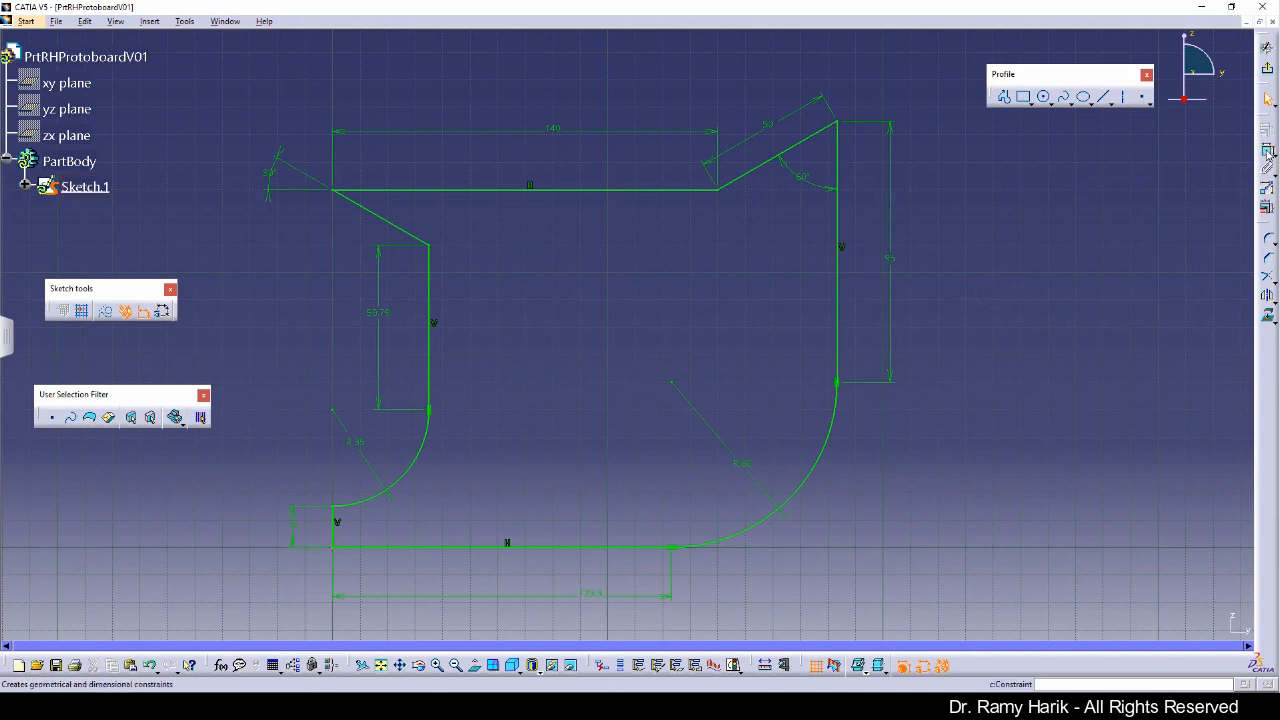
{"action": "left_click", "coordinate": [829, 449]}
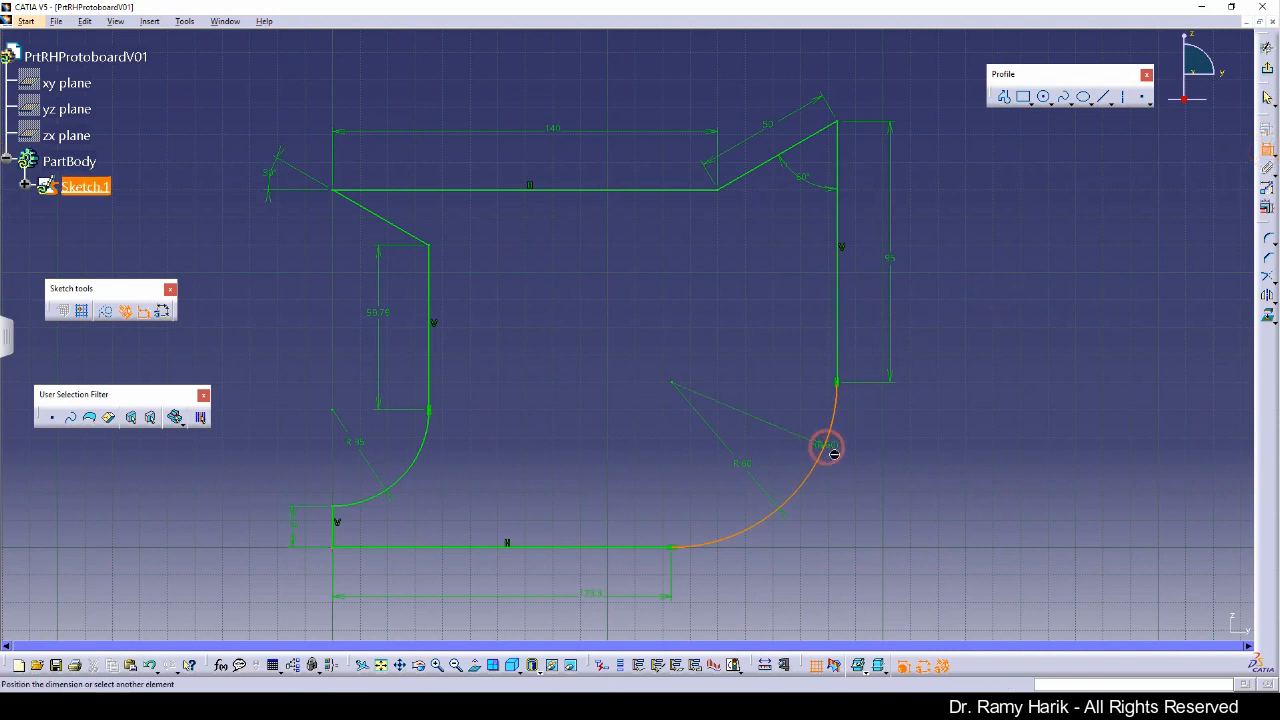
{"action": "left_click", "coordinate": [883, 480]}
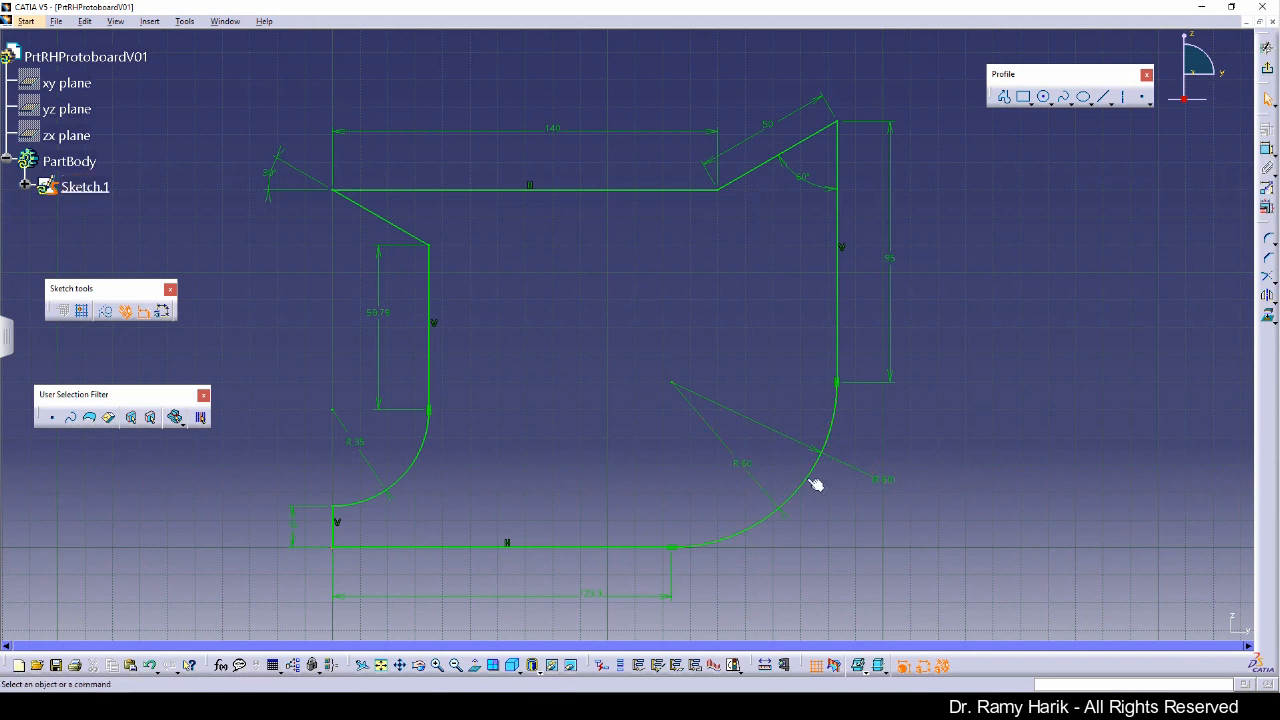
{"action": "key", "text": "ctrl+z"}
{"action": "left_click", "coordinate": [1266, 190]}
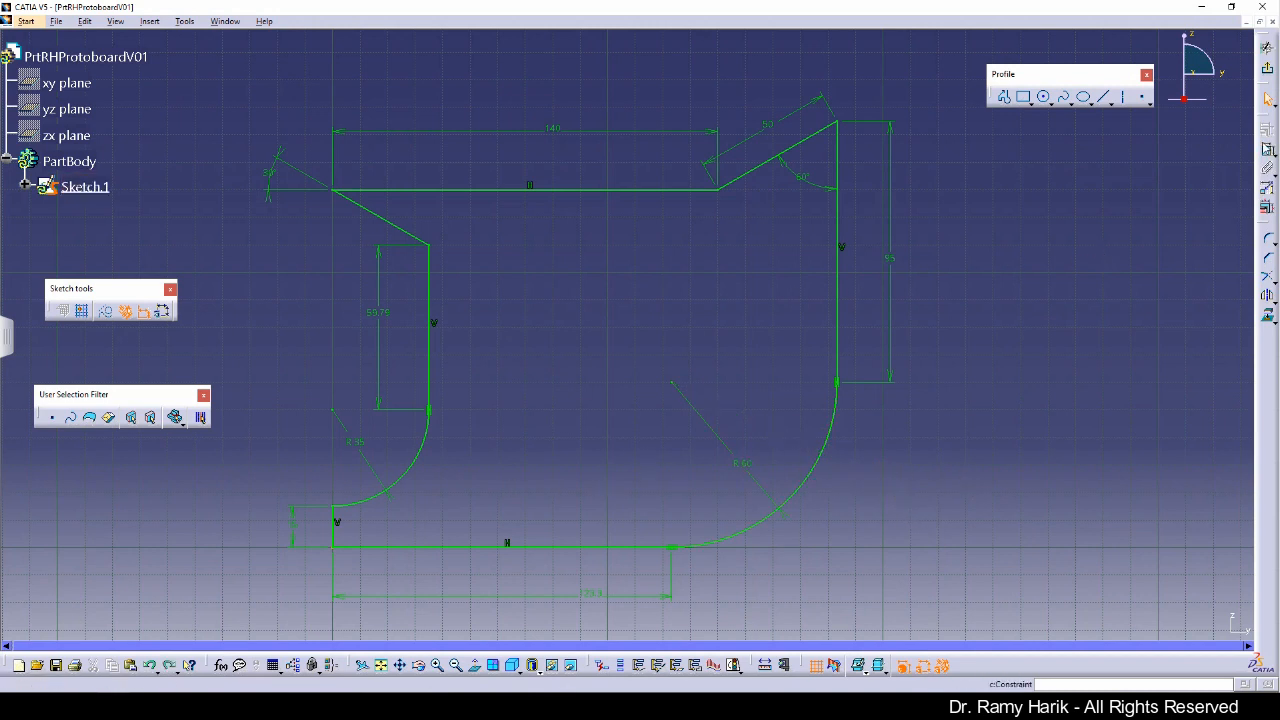
{"action": "left_click", "coordinate": [563, 546]}
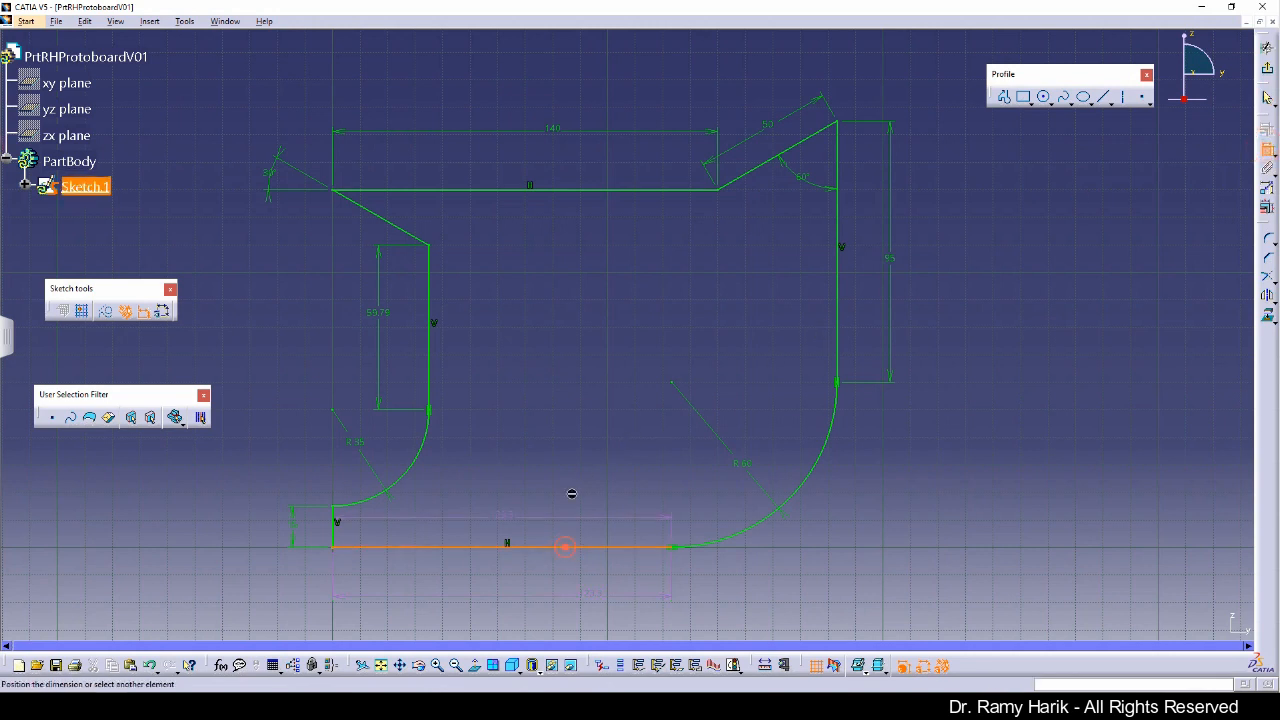
{"action": "left_click", "coordinate": [655, 190]}
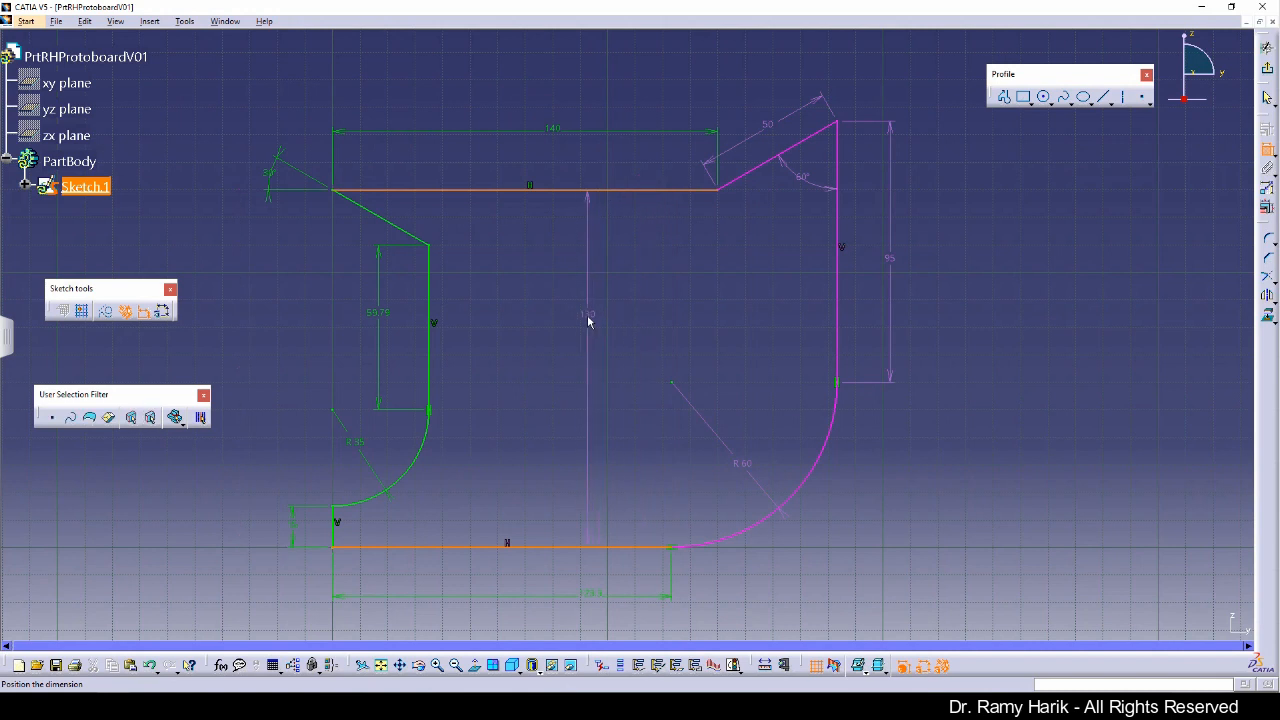
{"action": "key", "text": "Escape"}
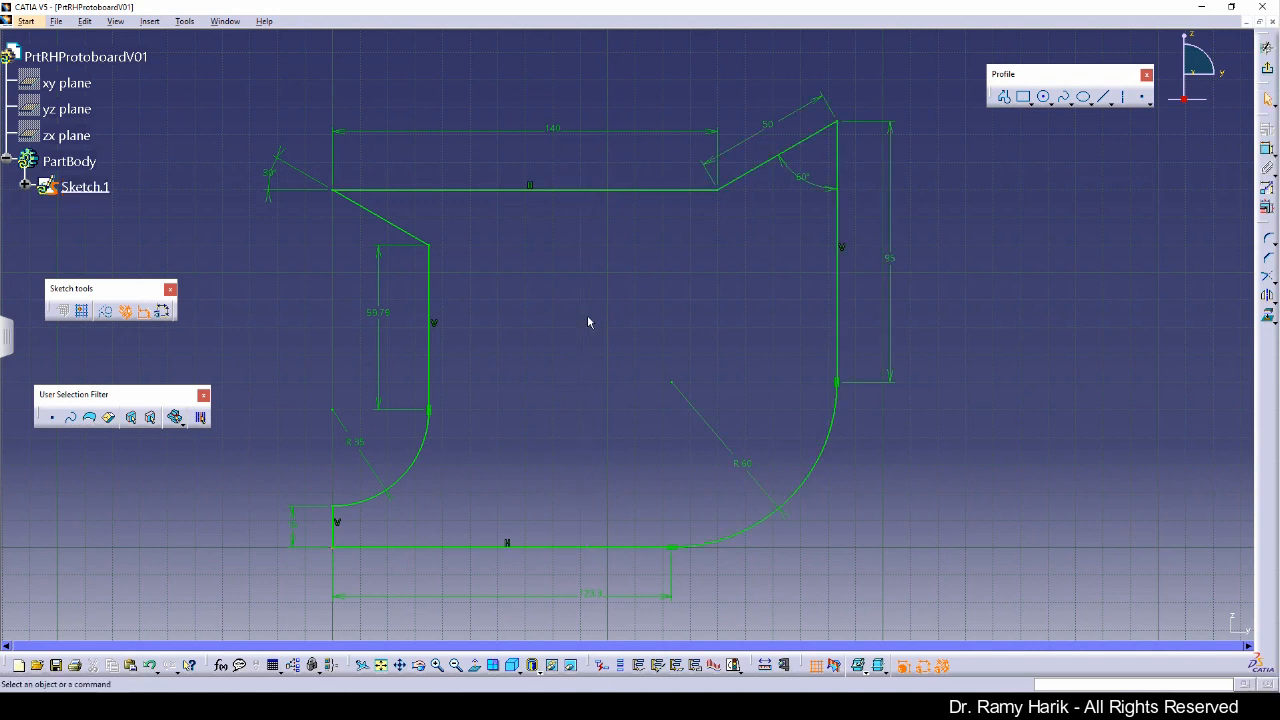
{"action": "left_click", "coordinate": [579, 410]}
Step: Compare the sketch with the front view on the reference drawing in the PDF viewer
{"action": "left_click_drag", "start_coordinate": [2, 20], "coordinate": [590, 77]}
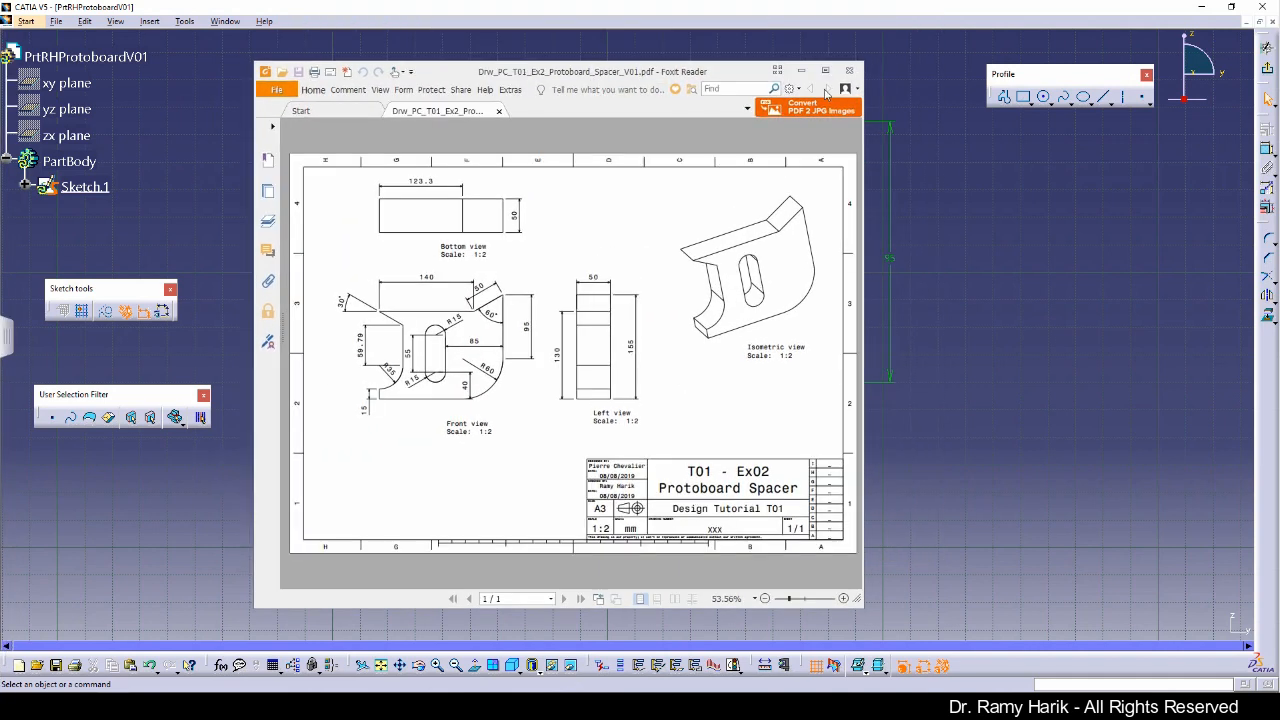
{"action": "left_click", "coordinate": [823, 68]}
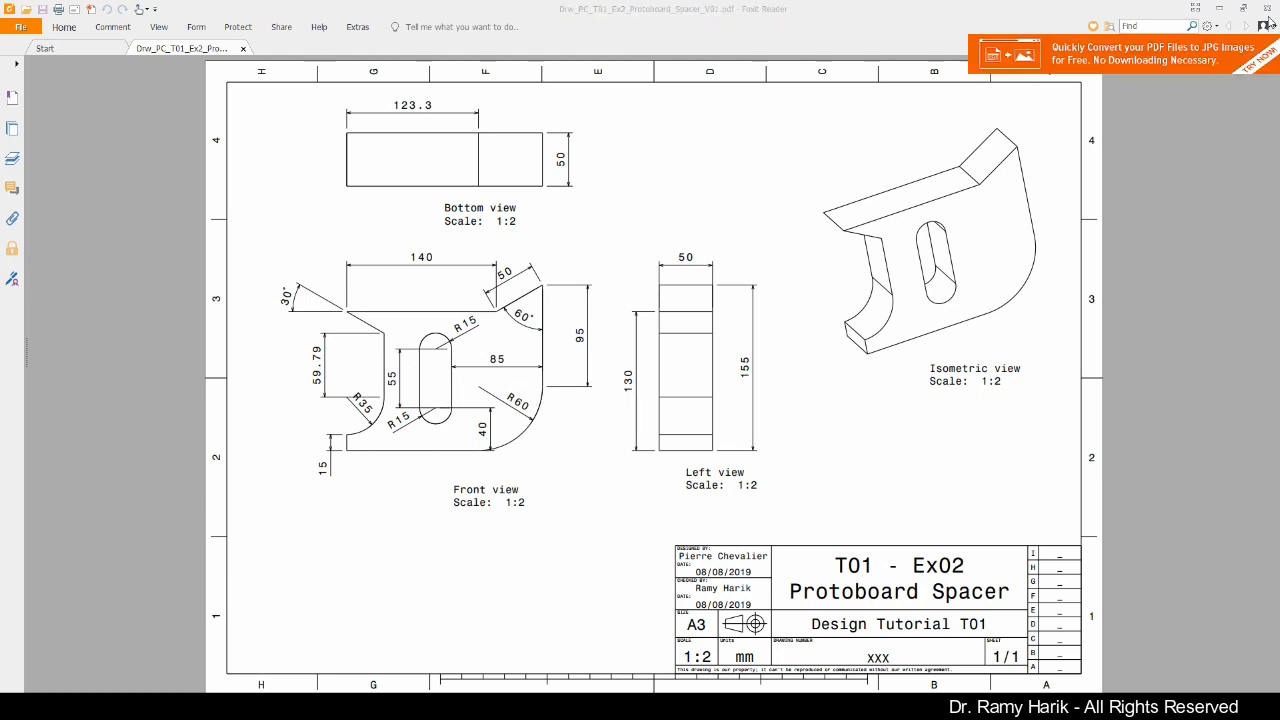
{"action": "left_click", "coordinate": [1268, 8]}
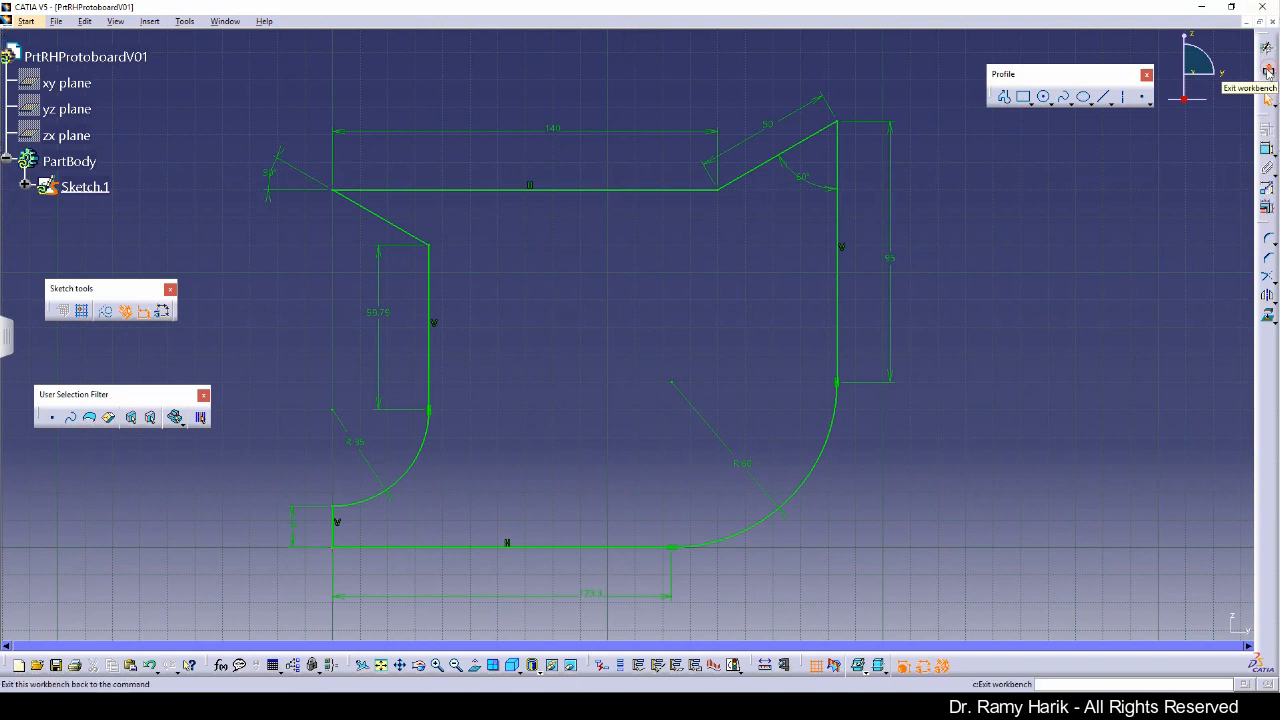
Step: Leave the sketcher and pad the profile sketch to a length of 50 mm
{"action": "left_click", "coordinate": [1267, 69]}
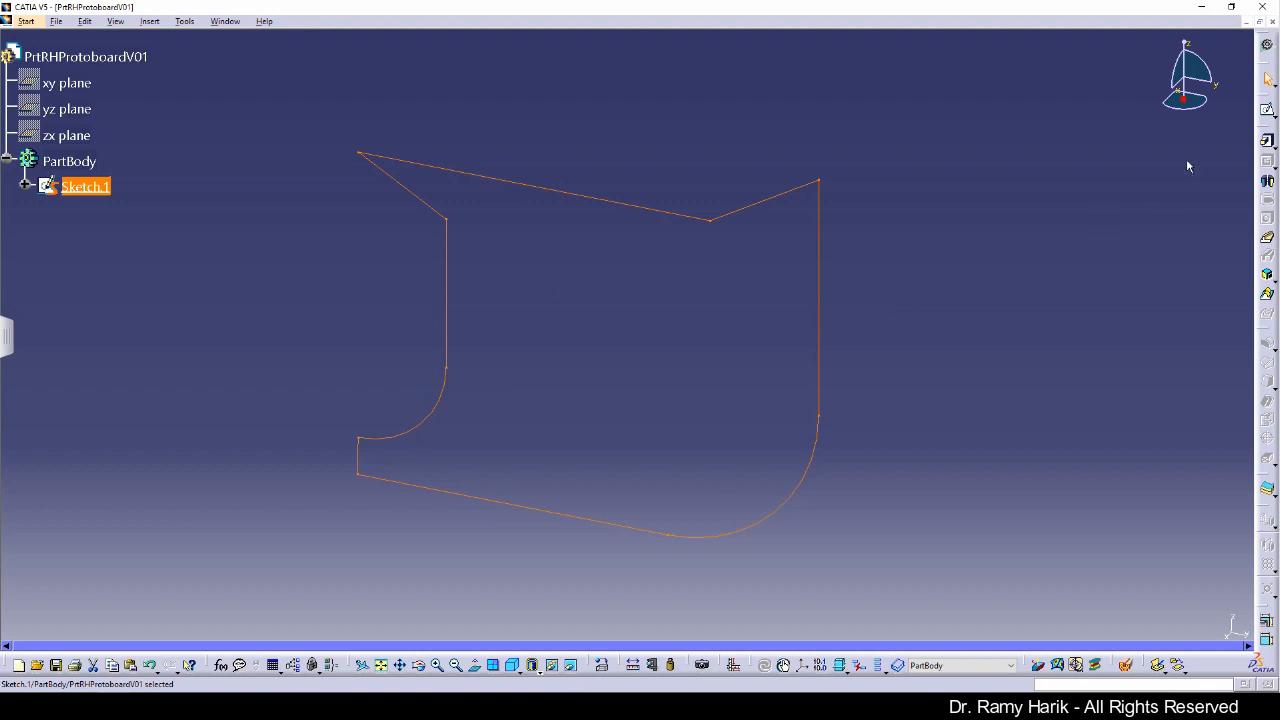
{"action": "left_click", "coordinate": [1267, 142]}
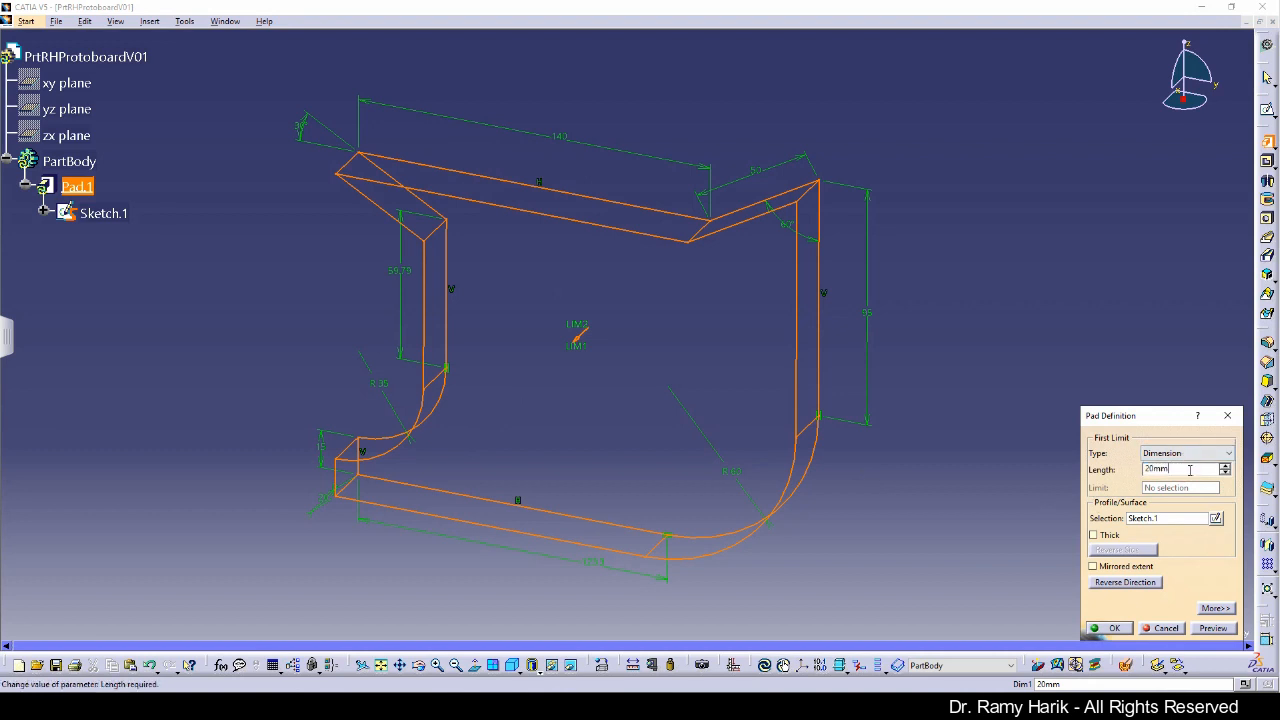
{"action": "type", "text": "50"}
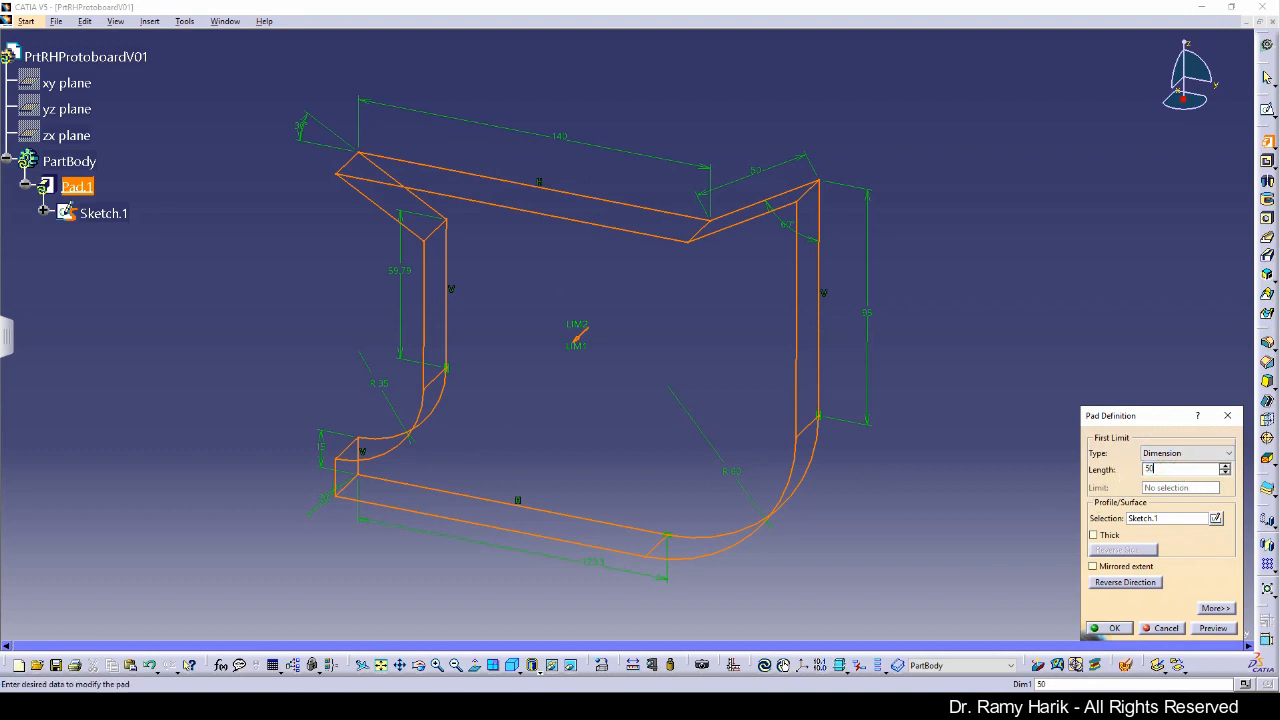
{"action": "left_click", "coordinate": [906, 416]}
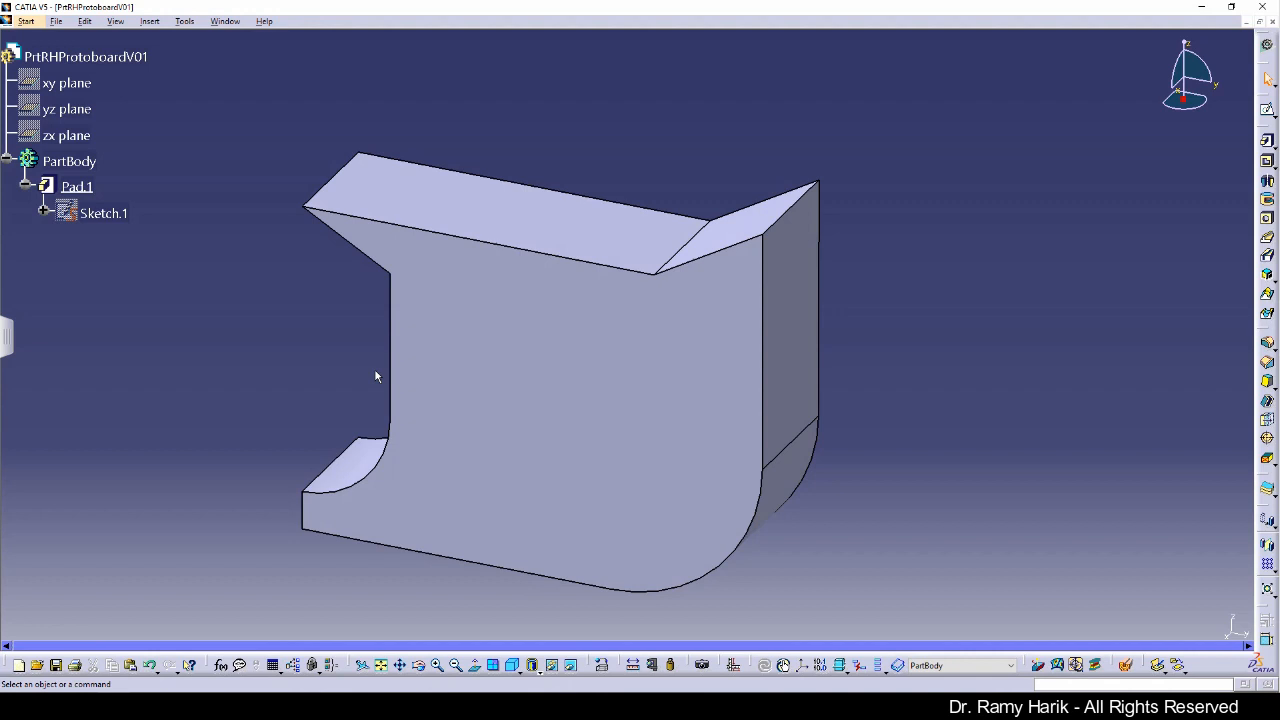
Step: Reopen the sketch and draw a vertical elongated hole about 51 mm between centers with about 15 mm radius inside the profile
{"action": "double_click", "coordinate": [100, 213]}
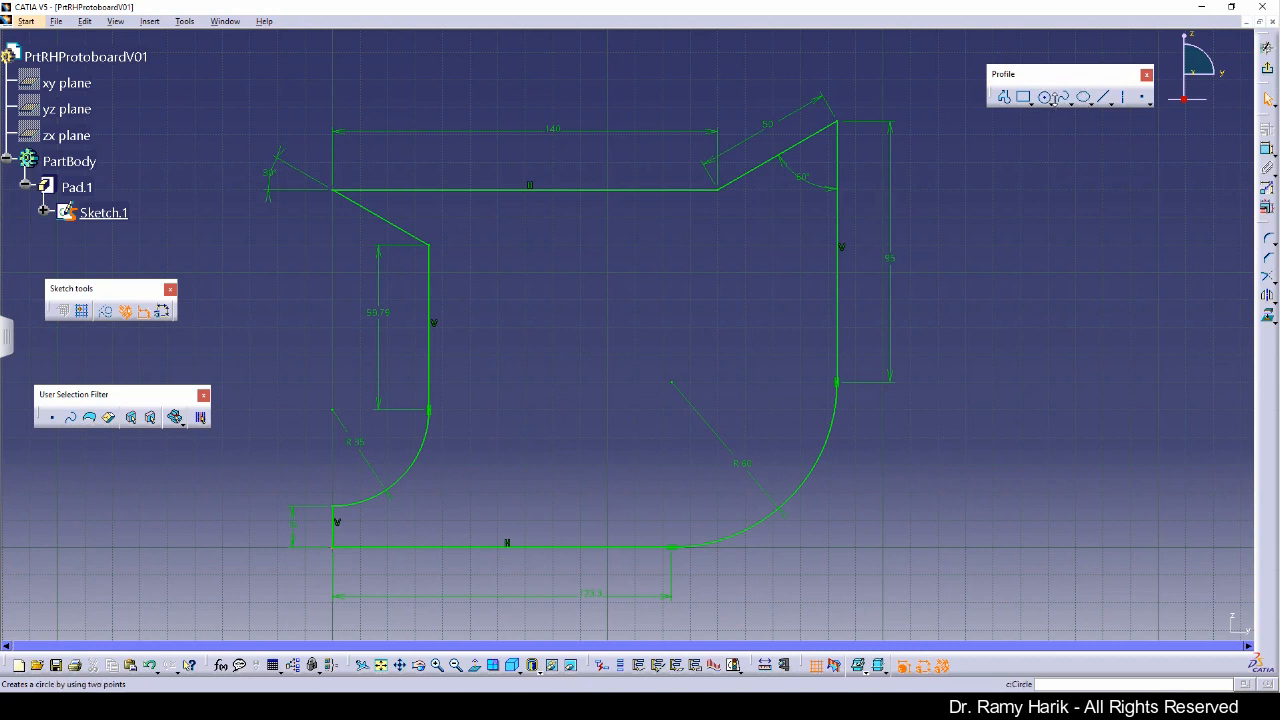
{"action": "left_click", "coordinate": [1029, 101]}
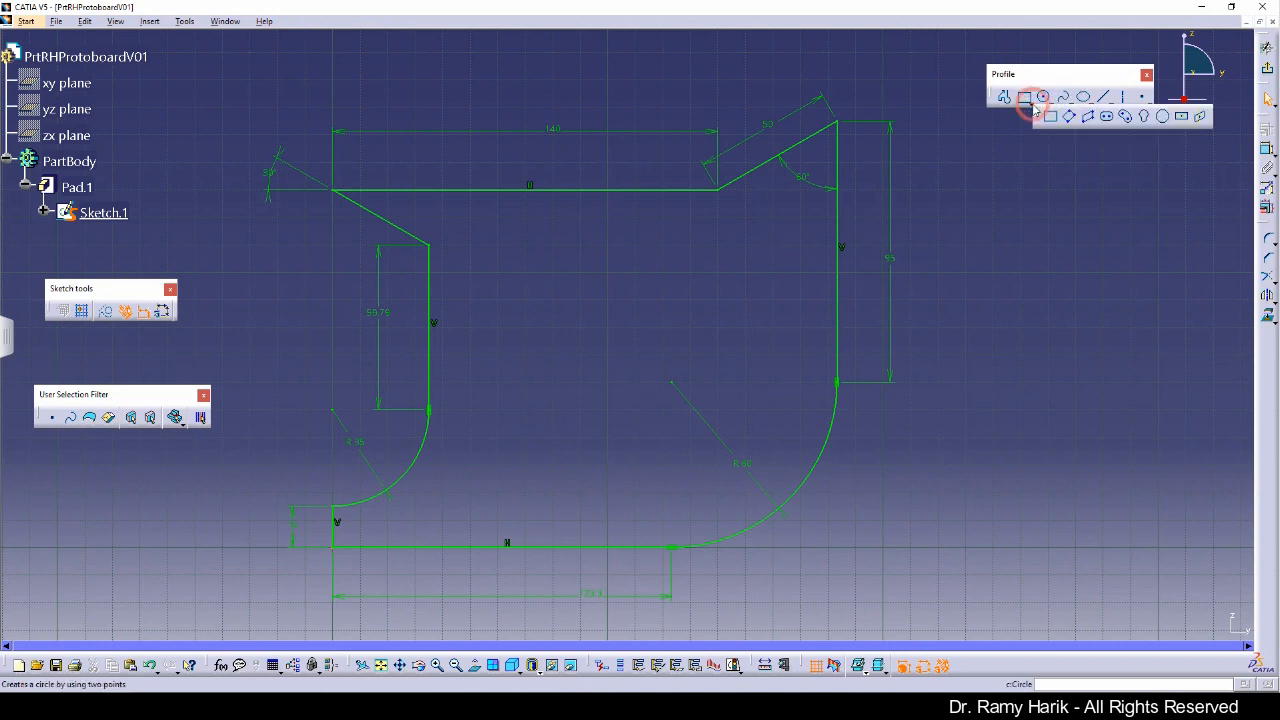
{"action": "left_click", "coordinate": [1108, 117]}
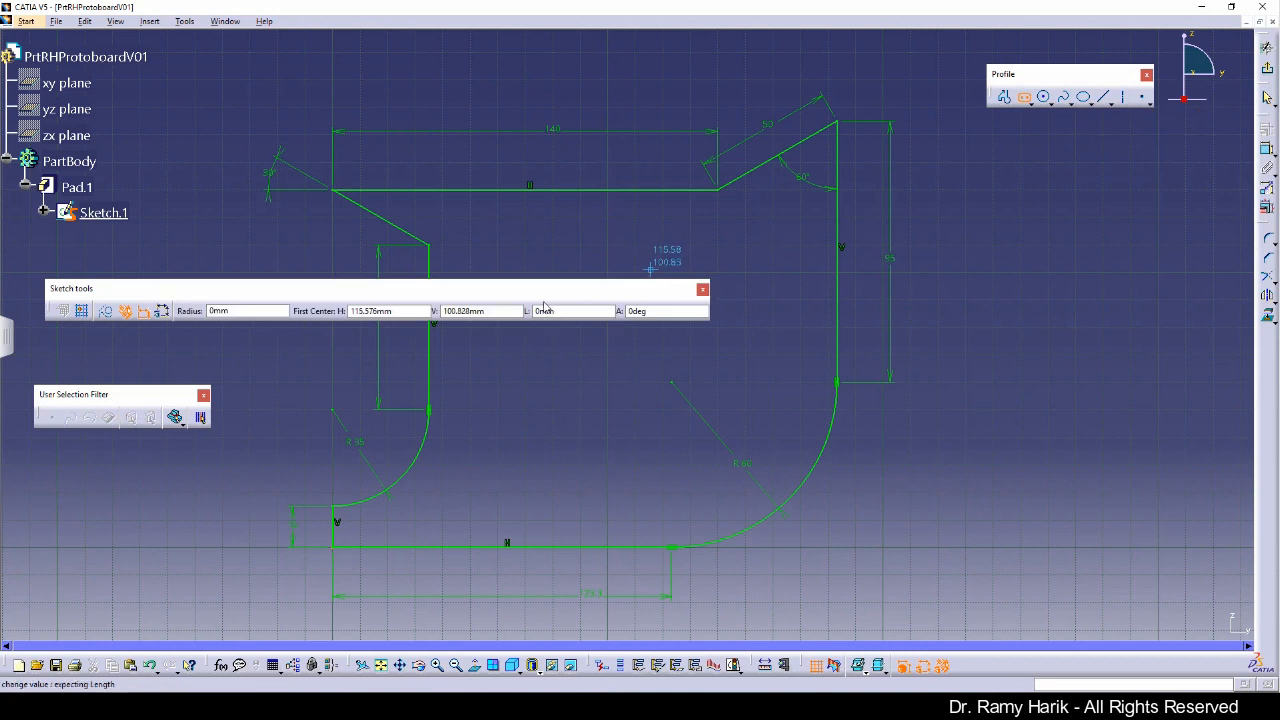
{"action": "left_click_drag", "start_coordinate": [575, 294], "coordinate": [572, 102]}
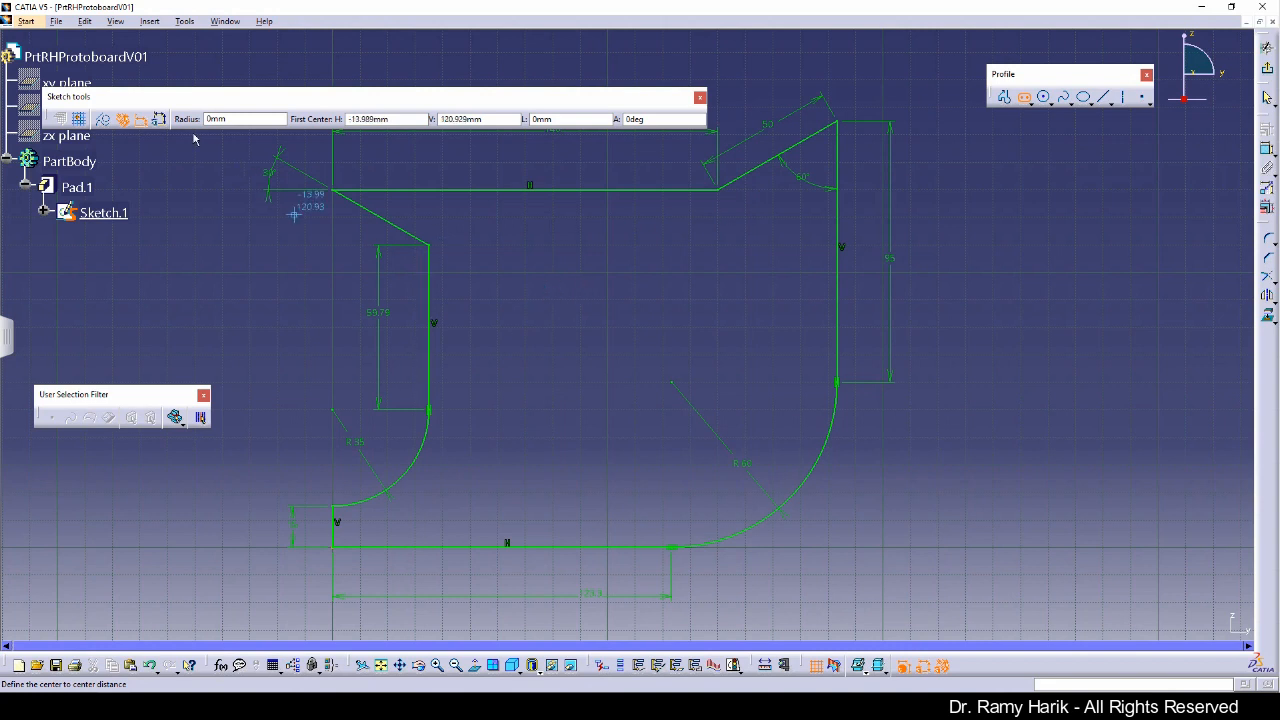
{"action": "left_click", "coordinate": [122, 118]}
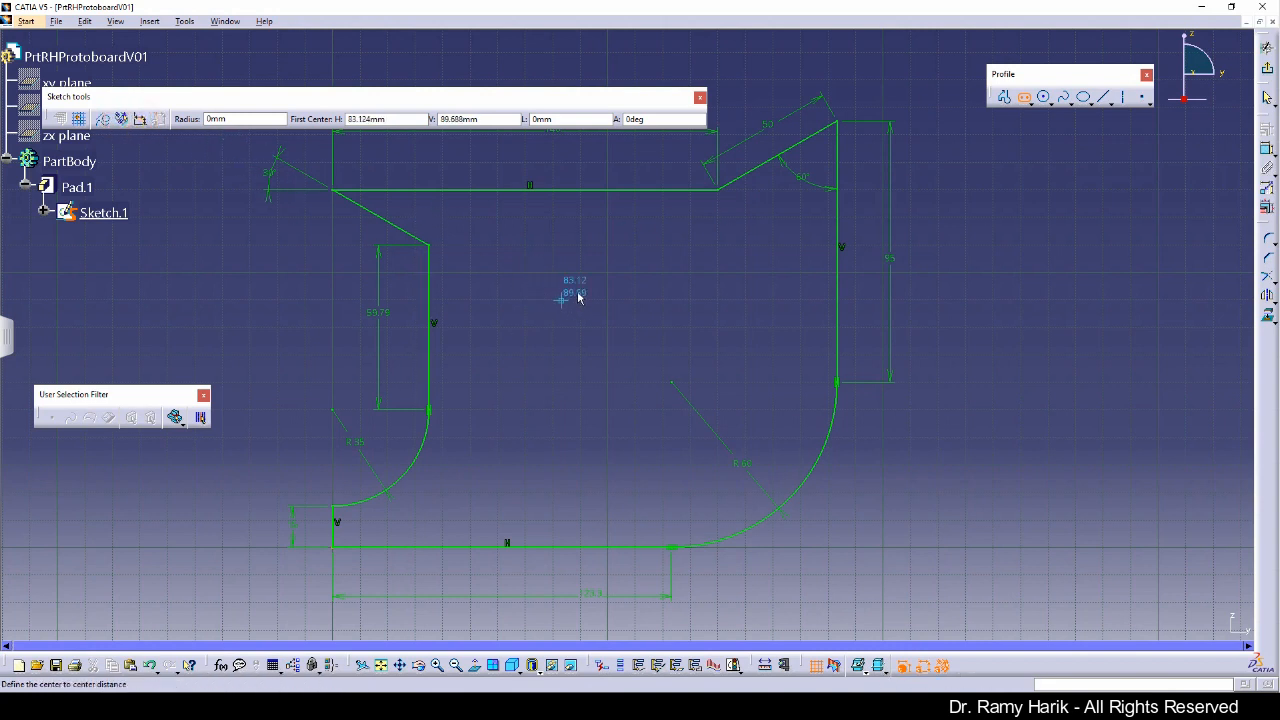
{"action": "left_click", "coordinate": [524, 289]}
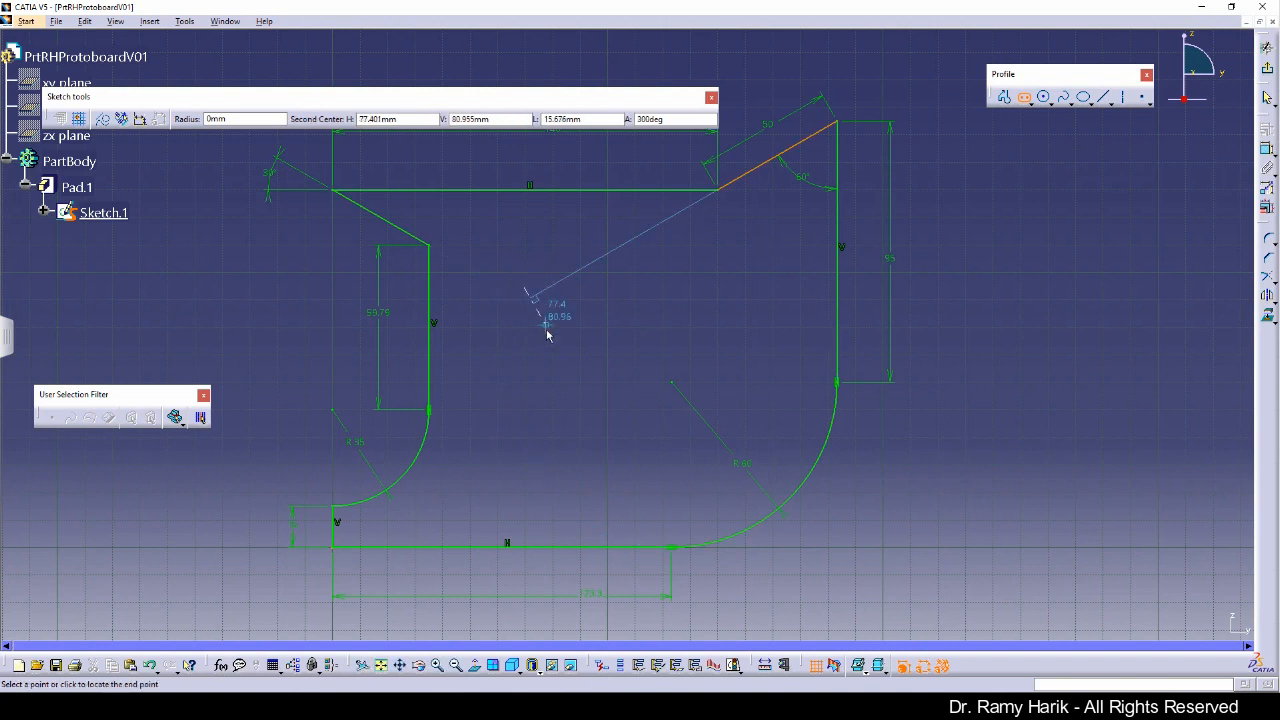
{"action": "left_click", "coordinate": [523, 428]}
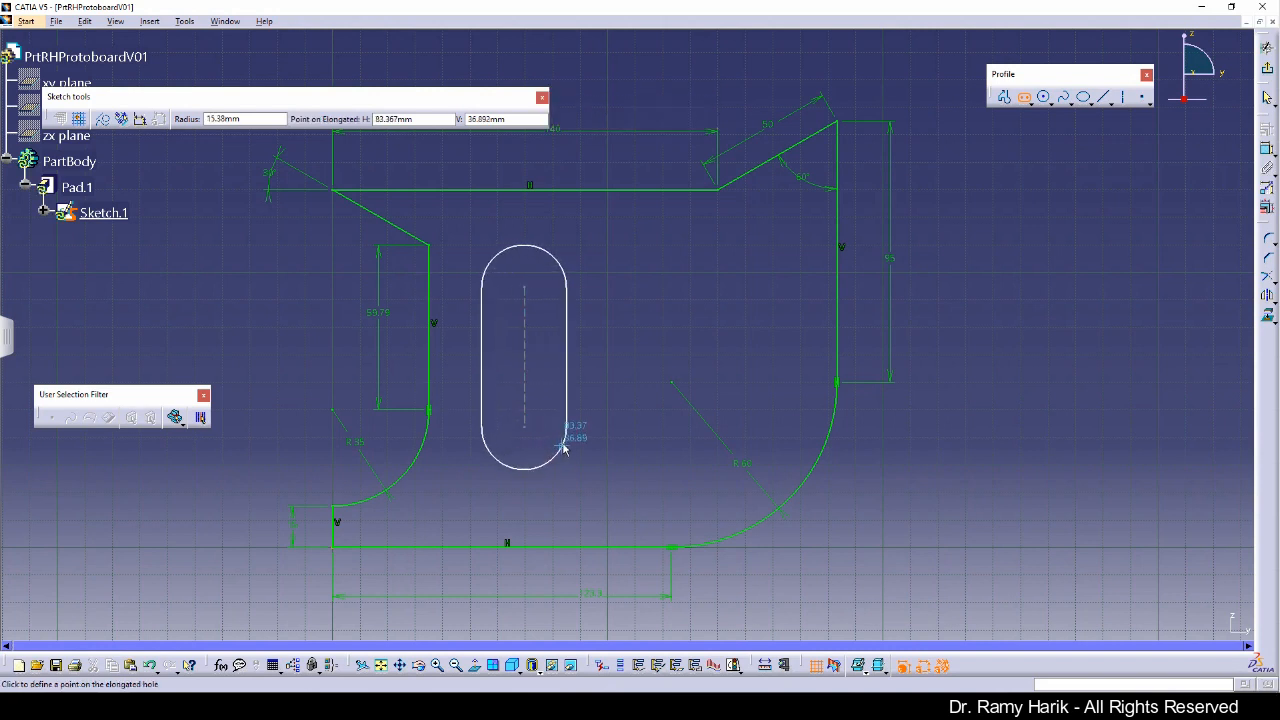
{"action": "left_click", "coordinate": [561, 447]}
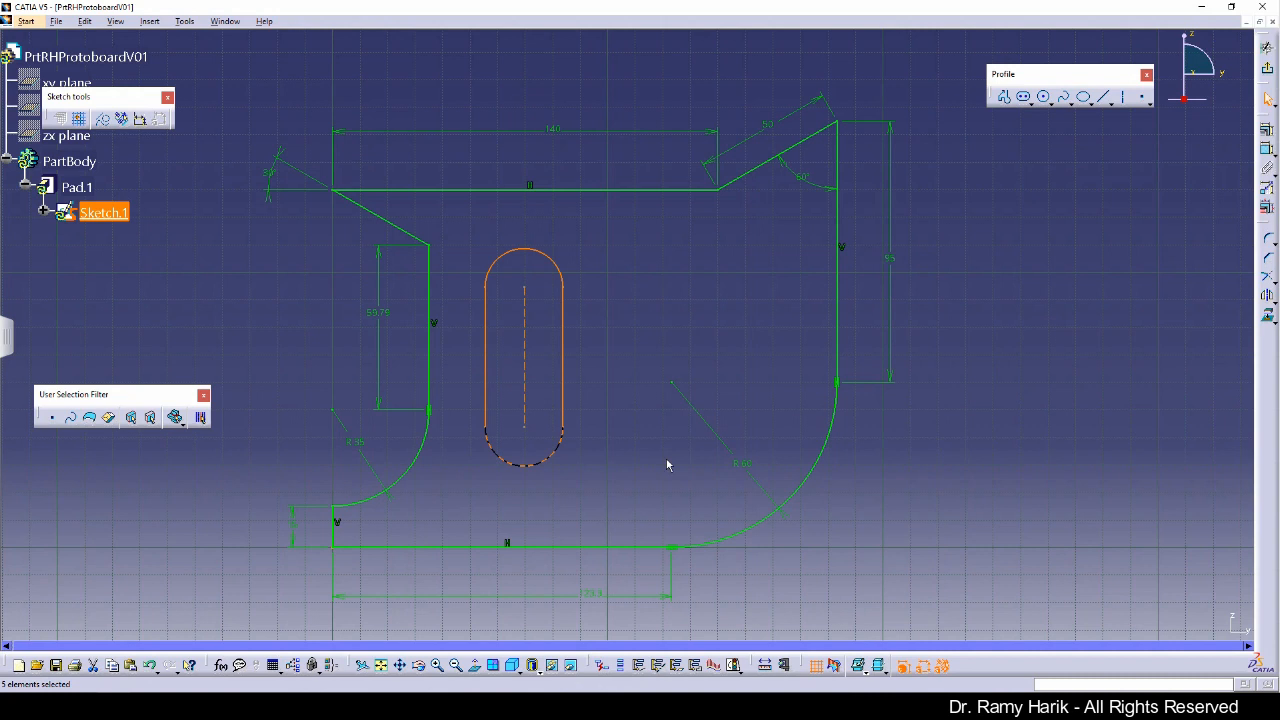
{"action": "left_click", "coordinate": [667, 461]}
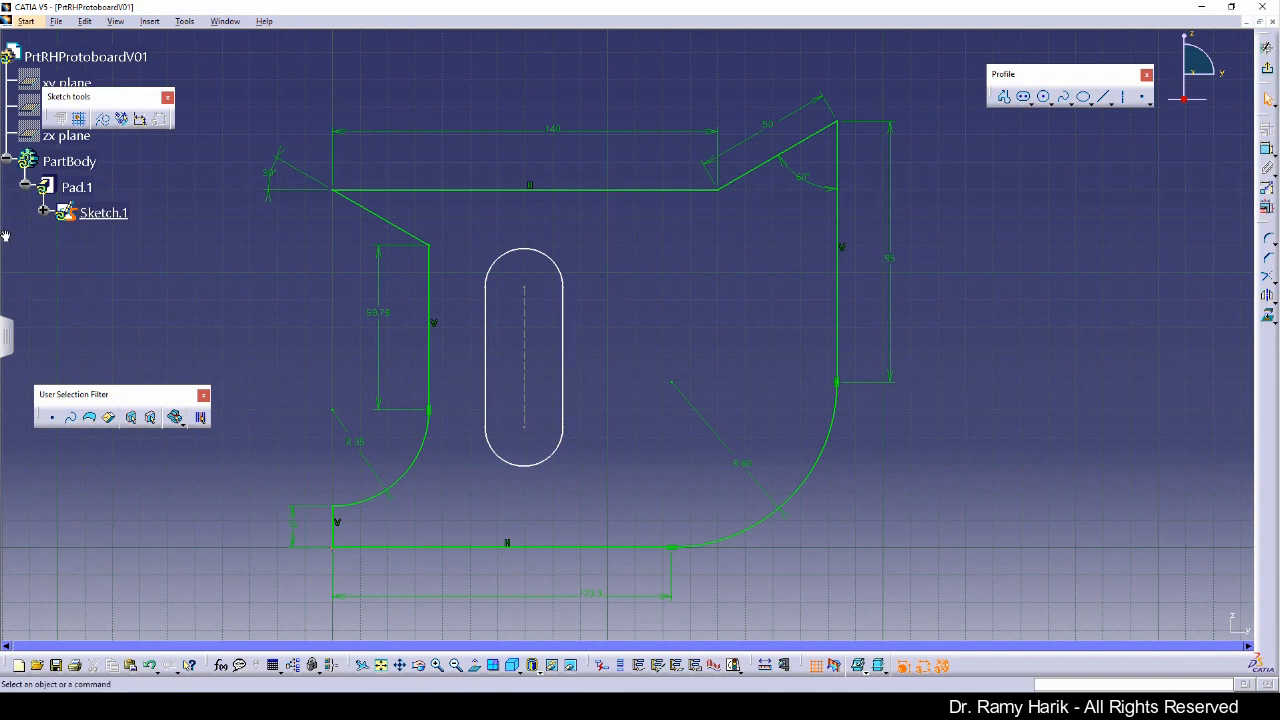
Step: Compare the slot with the front view on the reference drawing in the PDF viewer
{"action": "left_click_drag", "start_coordinate": [3, 30], "coordinate": [574, 85]}
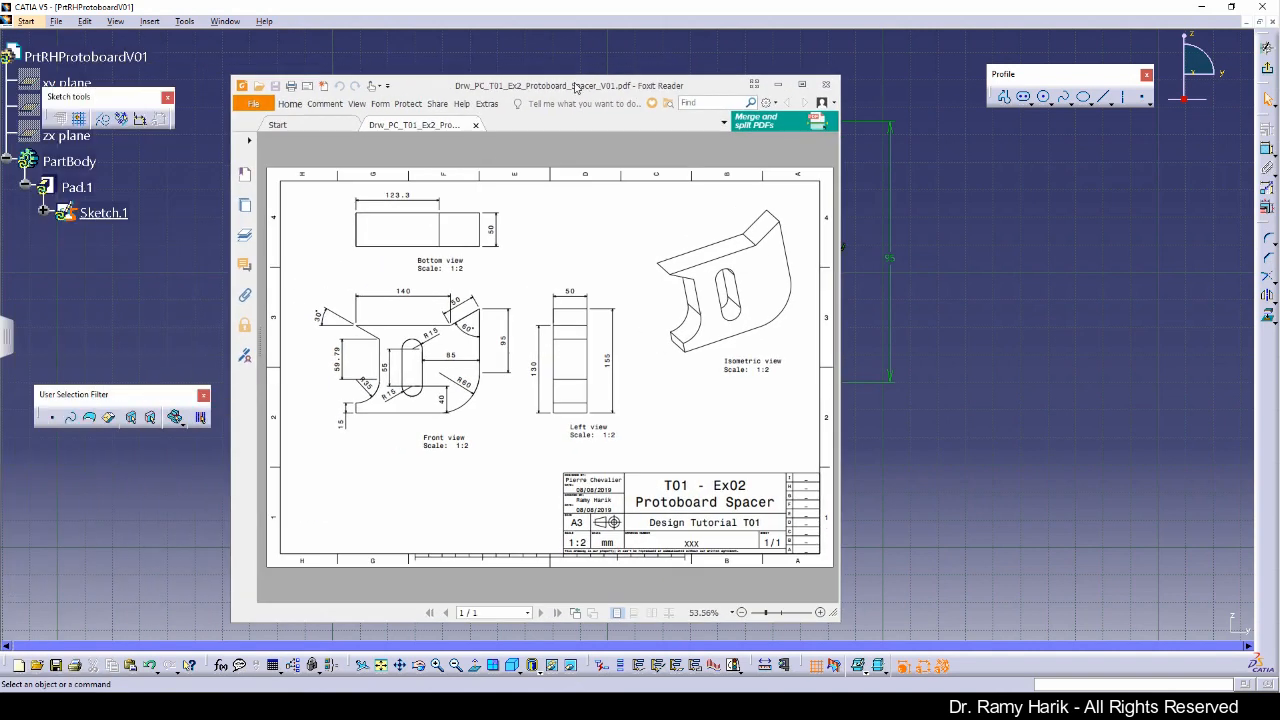
{"action": "left_click", "coordinate": [806, 87]}
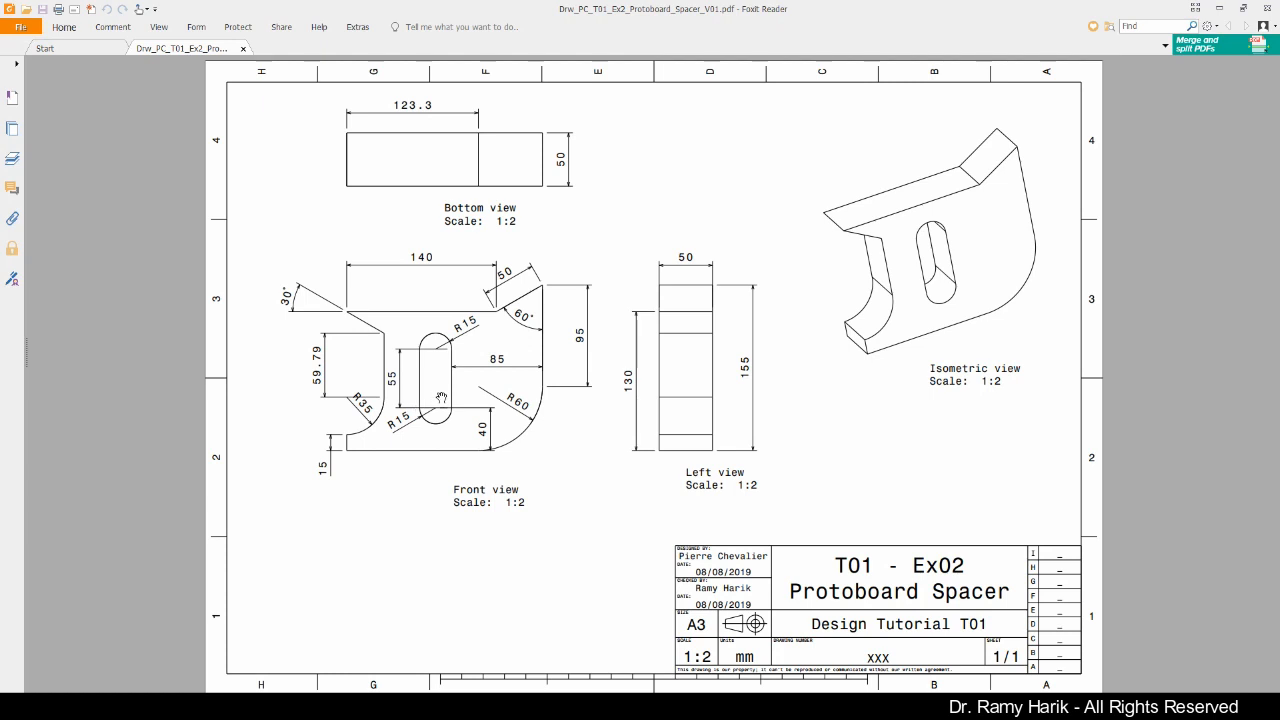
{"action": "mouse_move", "coordinate": [843, 14]}
{"action": "left_mouse_down"}
{"action": "mouse_move", "coordinate": [97, 216]}
{"action": "mouse_move", "coordinate": [1, 134]}
{"action": "mouse_move", "coordinate": [2, 52]}
{"action": "left_mouse_up"}
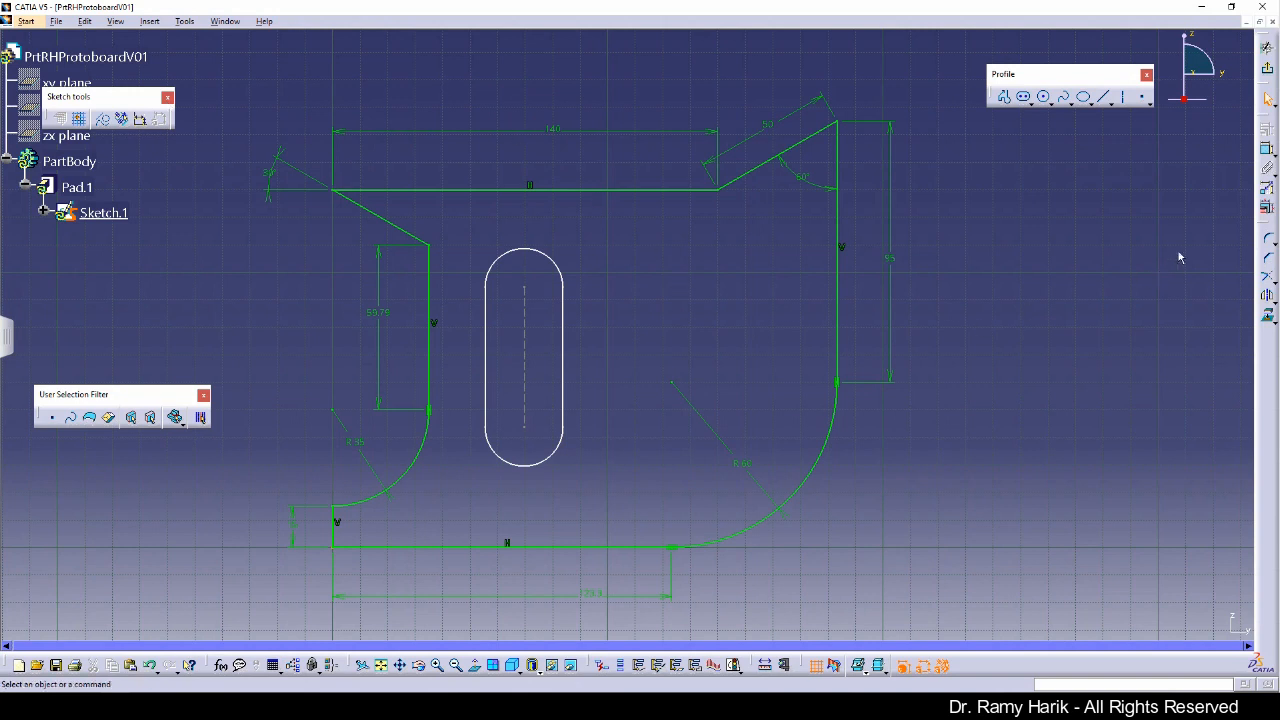
Step: Dimension the distance from the slot's right side to the profile's right edge and set it to 85 mm
{"action": "left_click", "coordinate": [845, 302]}
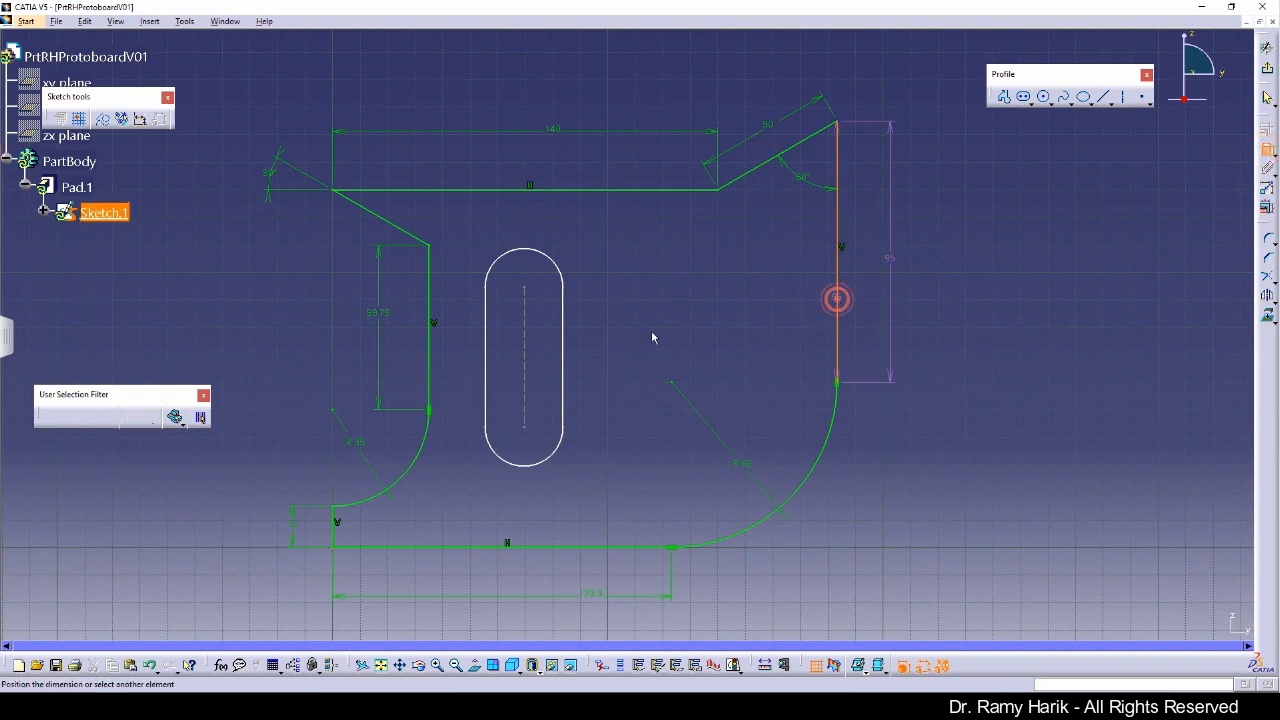
{"action": "left_click", "coordinate": [561, 343]}
{"action": "left_click", "coordinate": [725, 312]}
{"action": "double_click", "coordinate": [724, 310]}
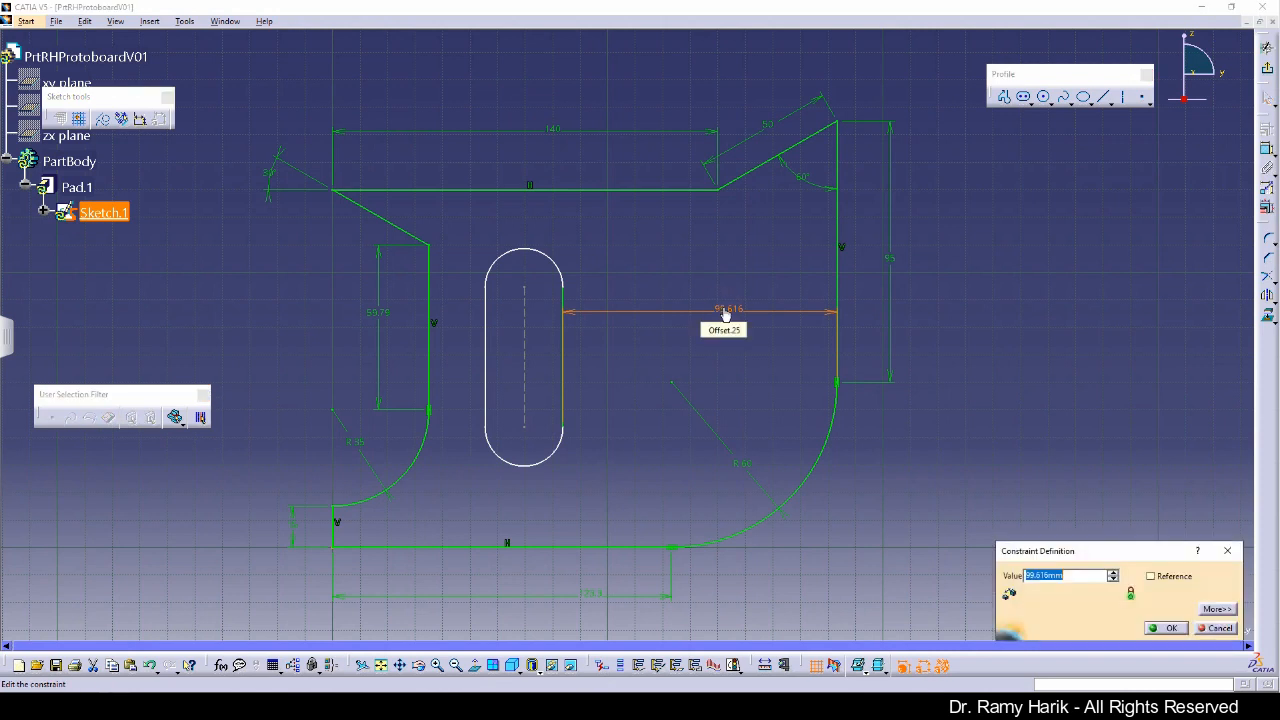
{"action": "type", "text": "89"}
{"action": "left_click", "coordinate": [1045, 573]}
{"action": "type", "text": "85"}
{"action": "key", "text": "Return"}
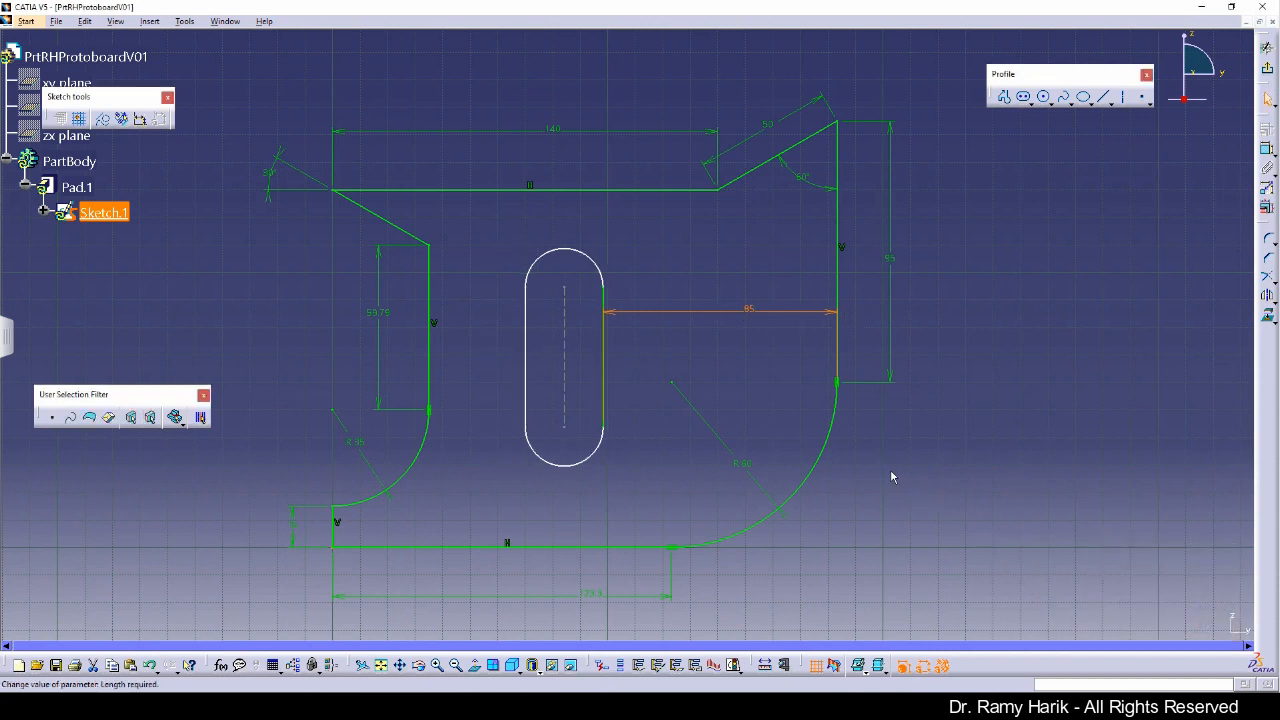
{"action": "left_click", "coordinate": [892, 477]}
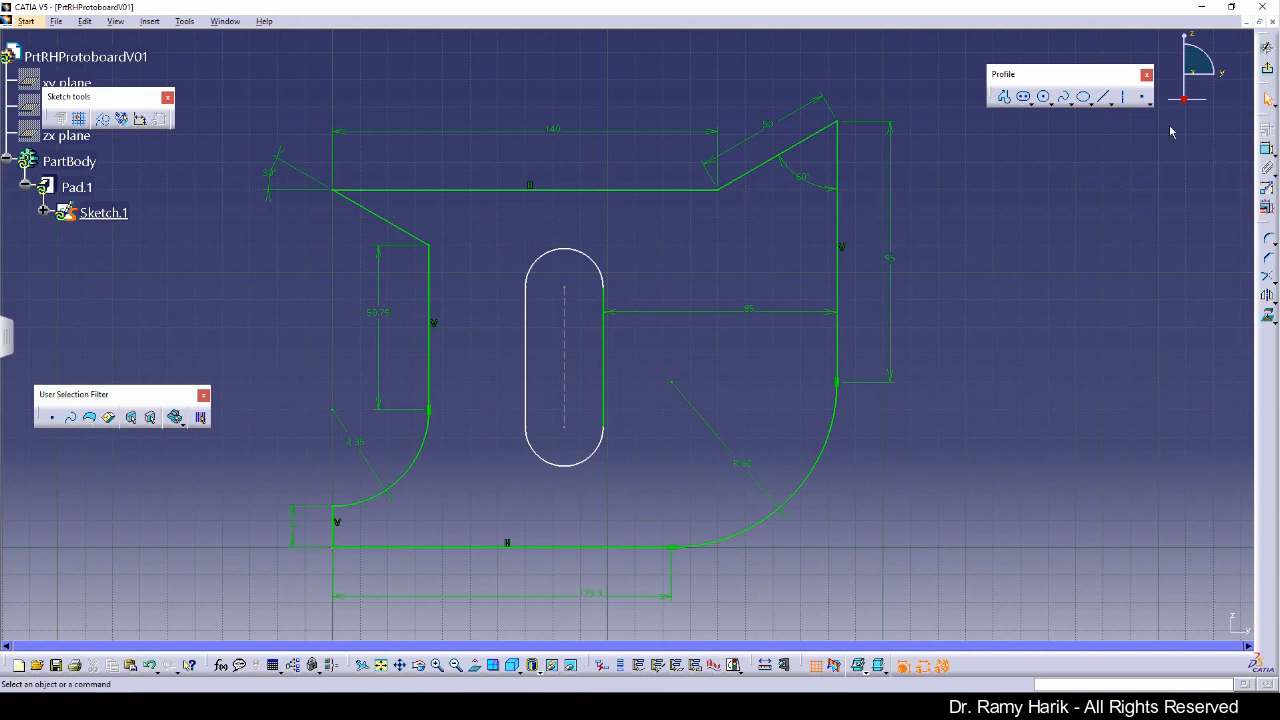
Step: Dimension the slot's lower center height above the bottom line and set it to 40 mm
{"action": "left_click", "coordinate": [1267, 153]}
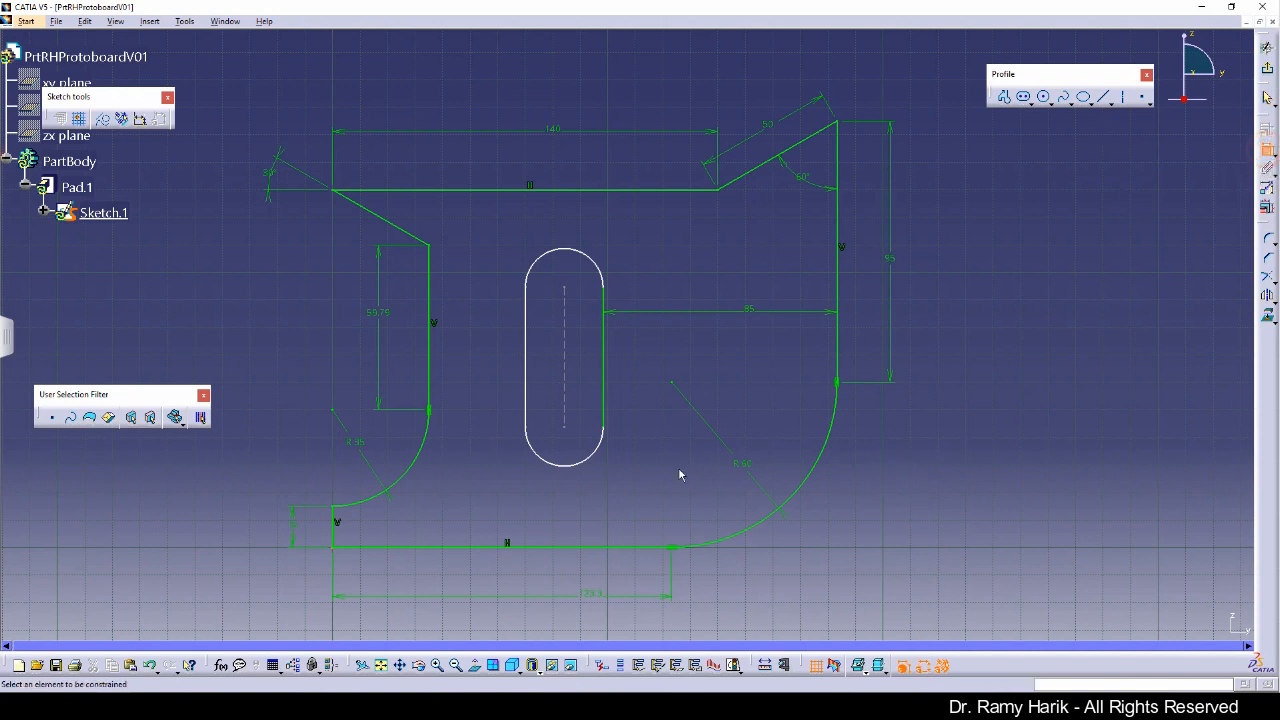
{"action": "left_click", "coordinate": [566, 549]}
{"action": "left_click", "coordinate": [567, 428]}
{"action": "double_click", "coordinate": [688, 456]}
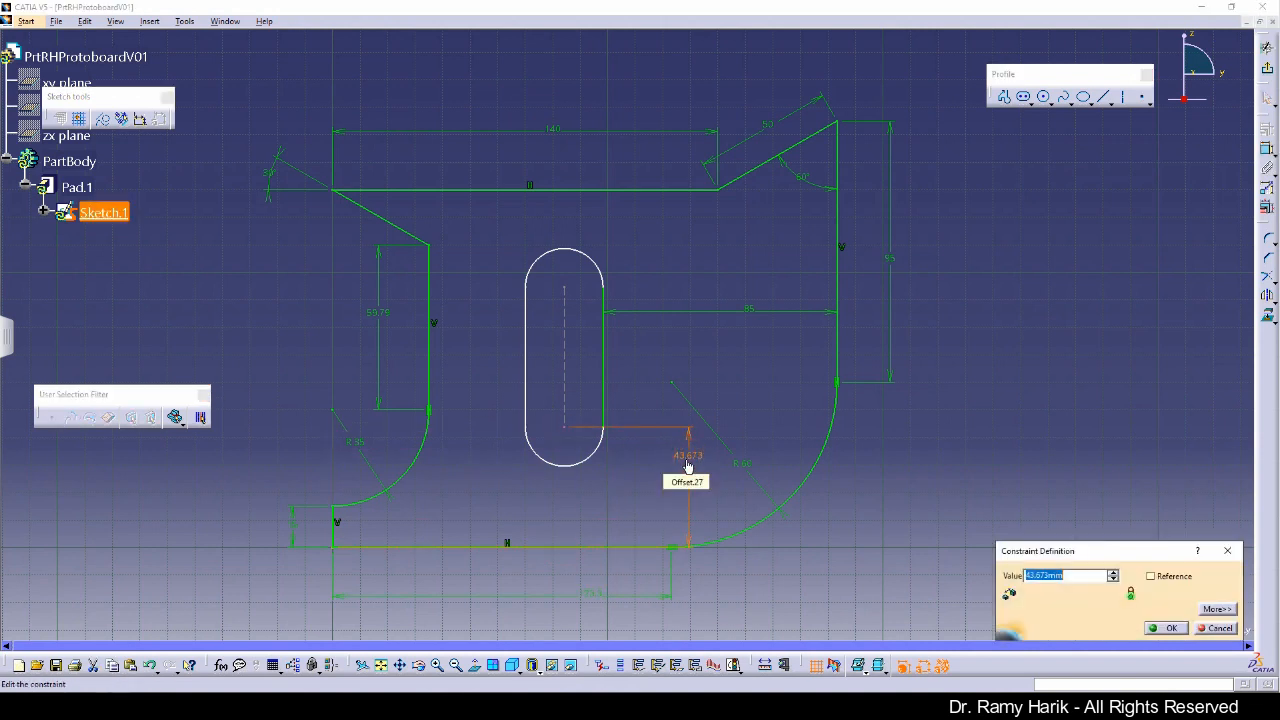
{"action": "type", "text": "40"}
{"action": "key", "text": "Return"}
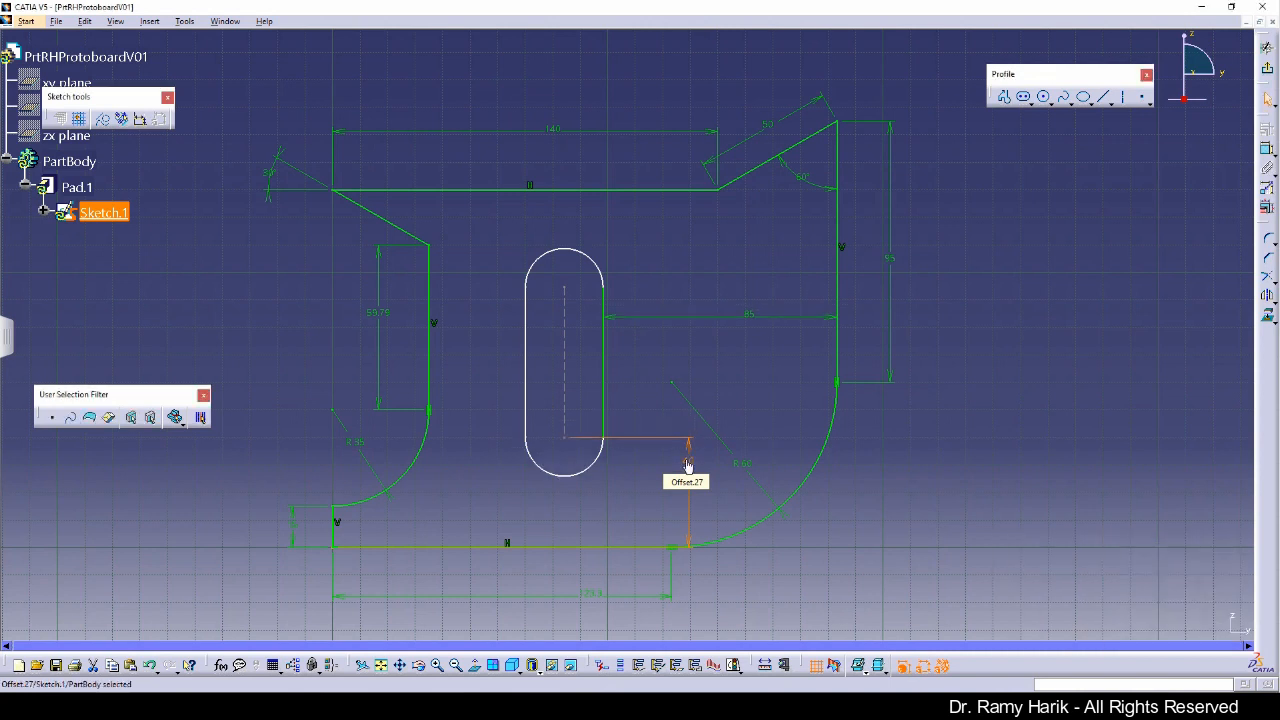
{"action": "left_click", "coordinate": [1058, 400]}
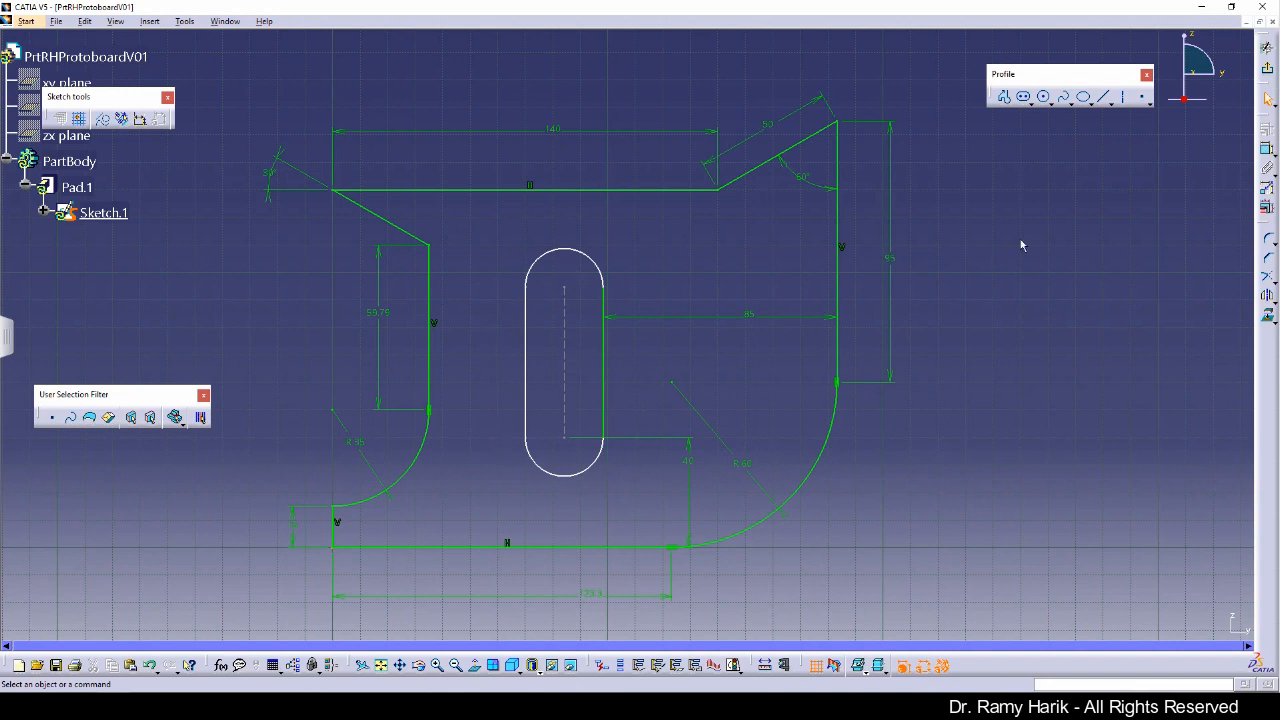
Step: Dimension the slot's center-to-center length and set it to 55 mm
{"action": "left_click", "coordinate": [566, 355]}
{"action": "left_click", "coordinate": [477, 356]}
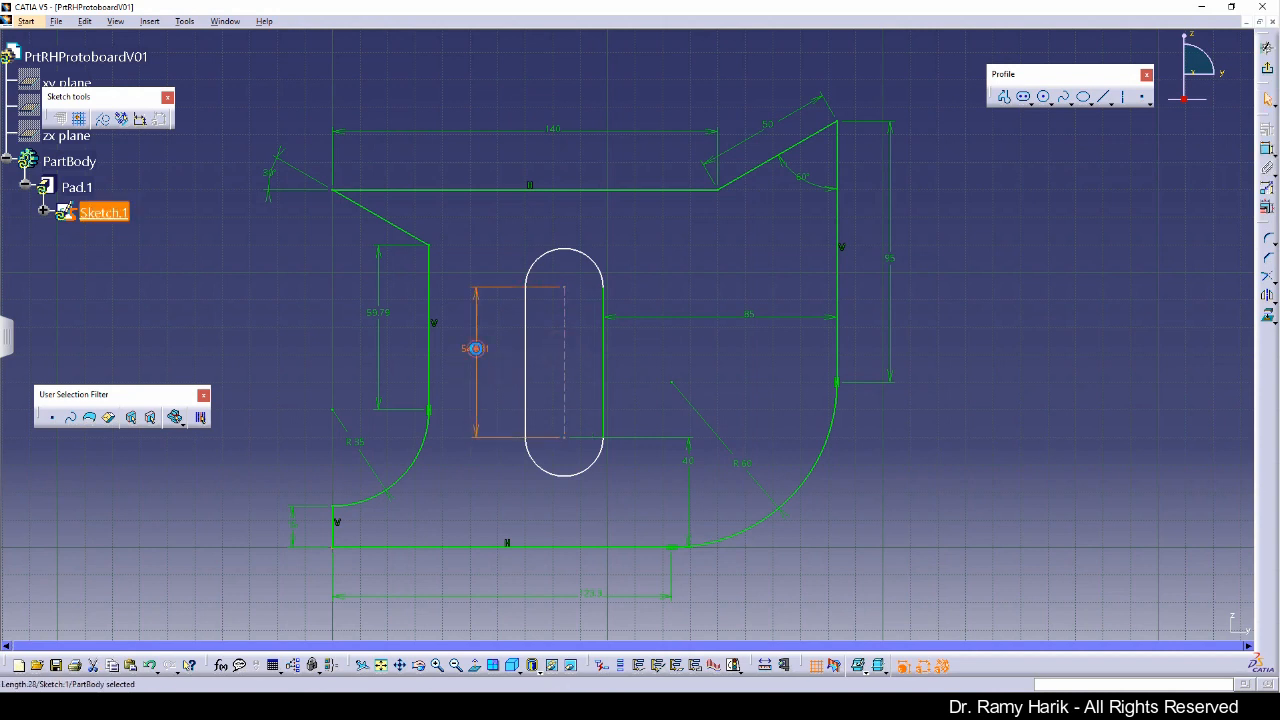
{"action": "double_click", "coordinate": [475, 349]}
{"action": "type", "text": "3"}
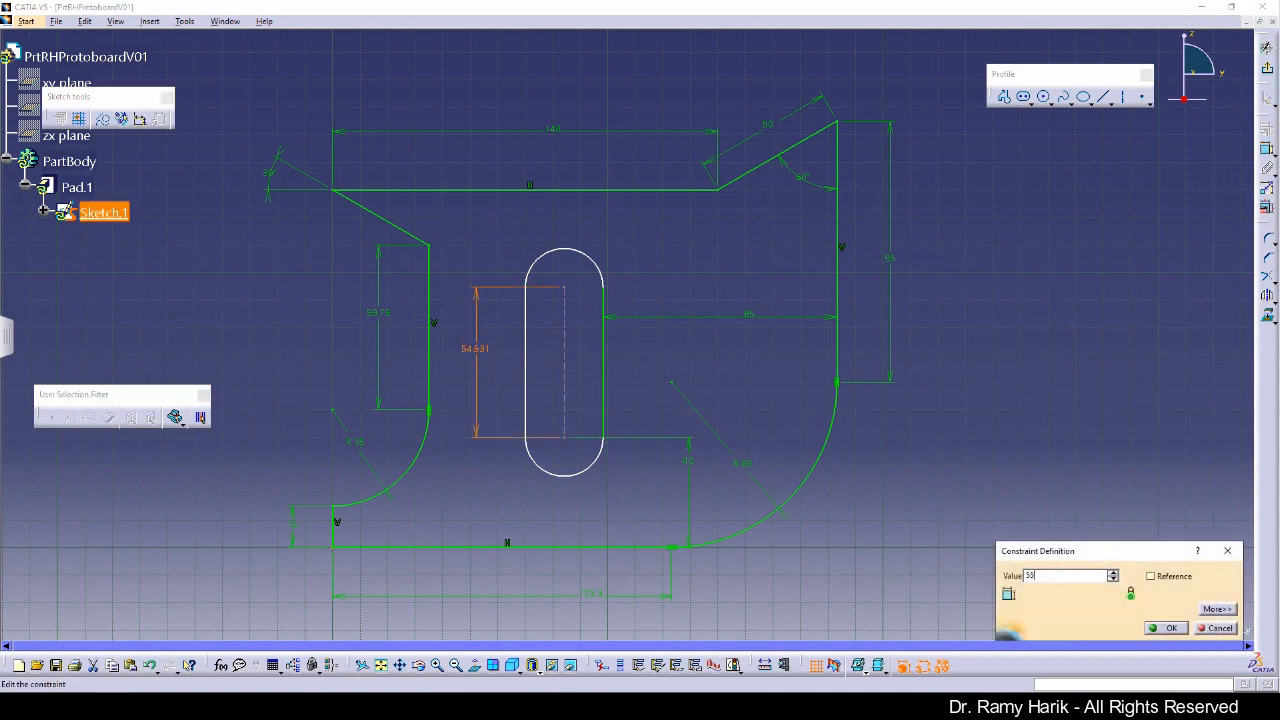
{"action": "type", "text": "5"}
{"action": "key", "text": "Return"}
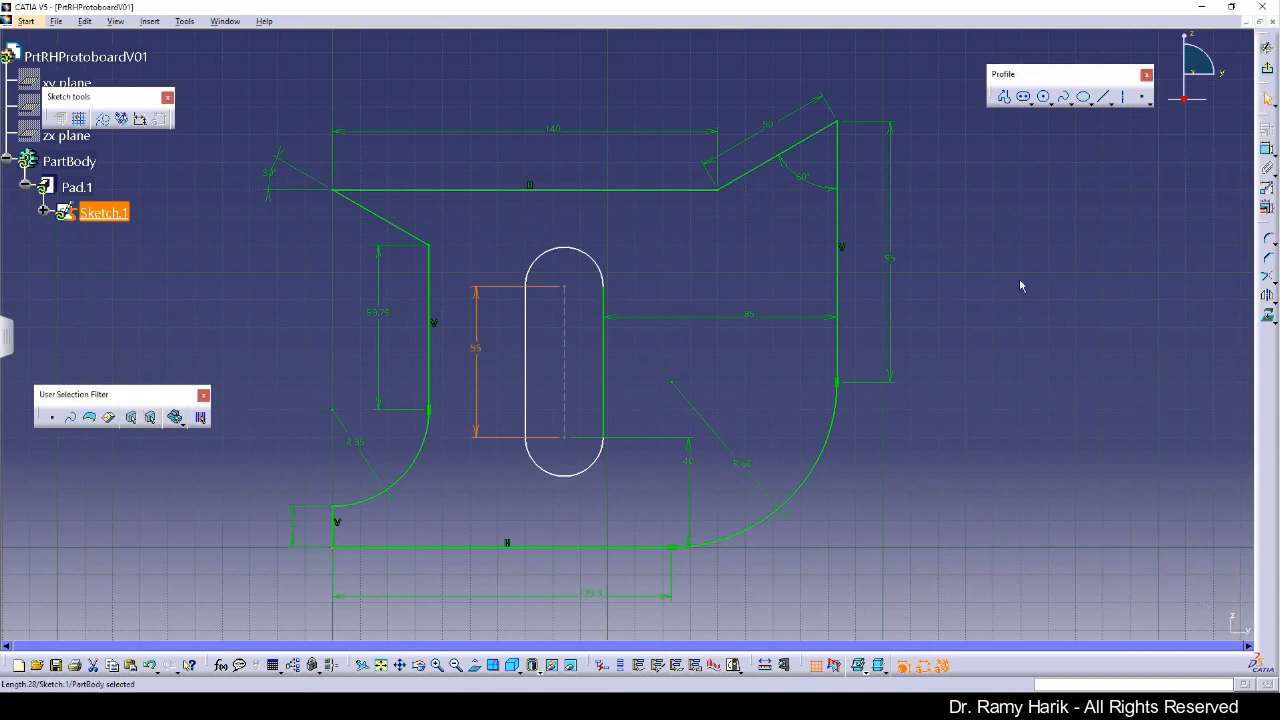
Step: Dimension the slot's upper arc radius, set it to 15 mm, then undo the value change
{"action": "left_click", "coordinate": [1267, 148]}
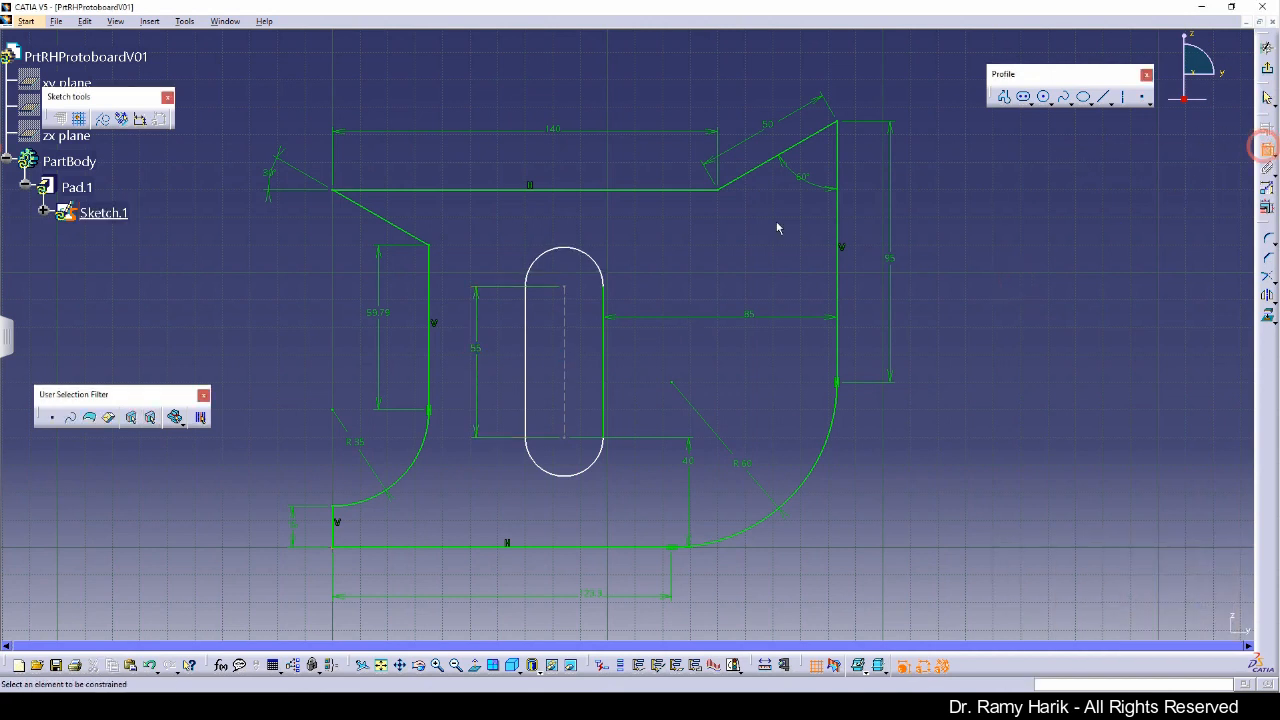
{"action": "left_click", "coordinate": [600, 263]}
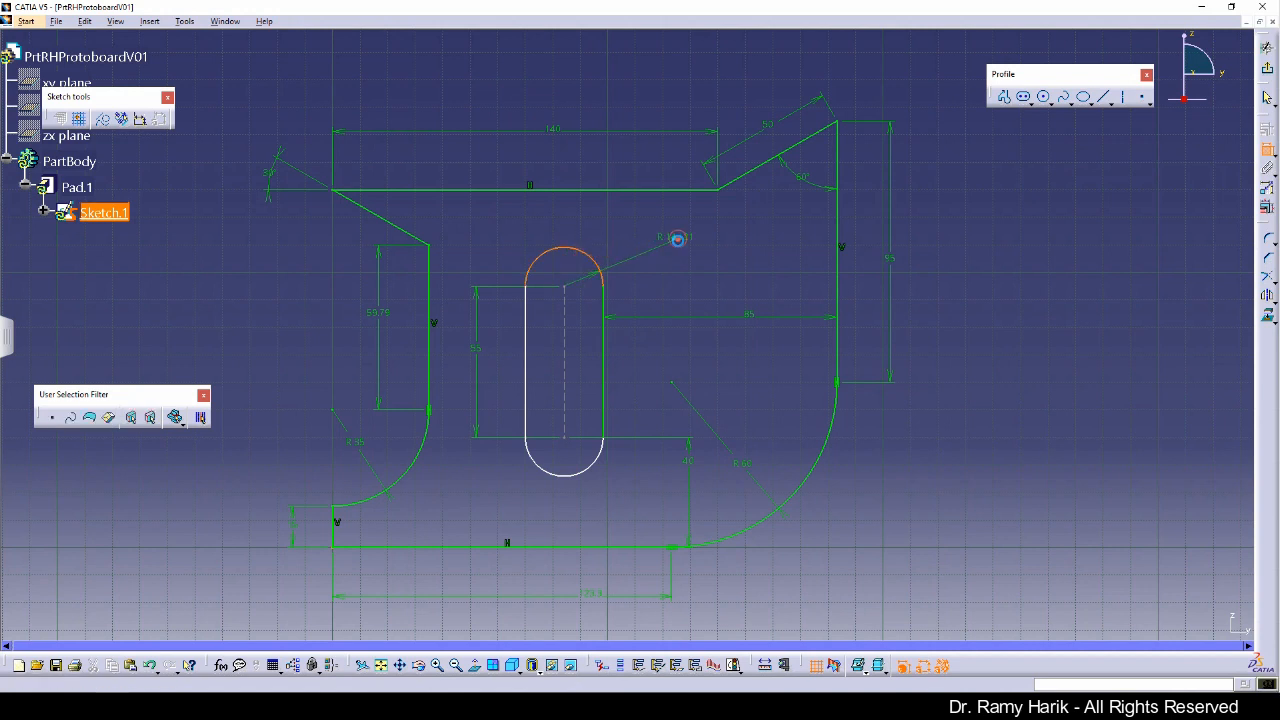
{"action": "left_click", "coordinate": [679, 243]}
{"action": "double_click", "coordinate": [680, 240]}
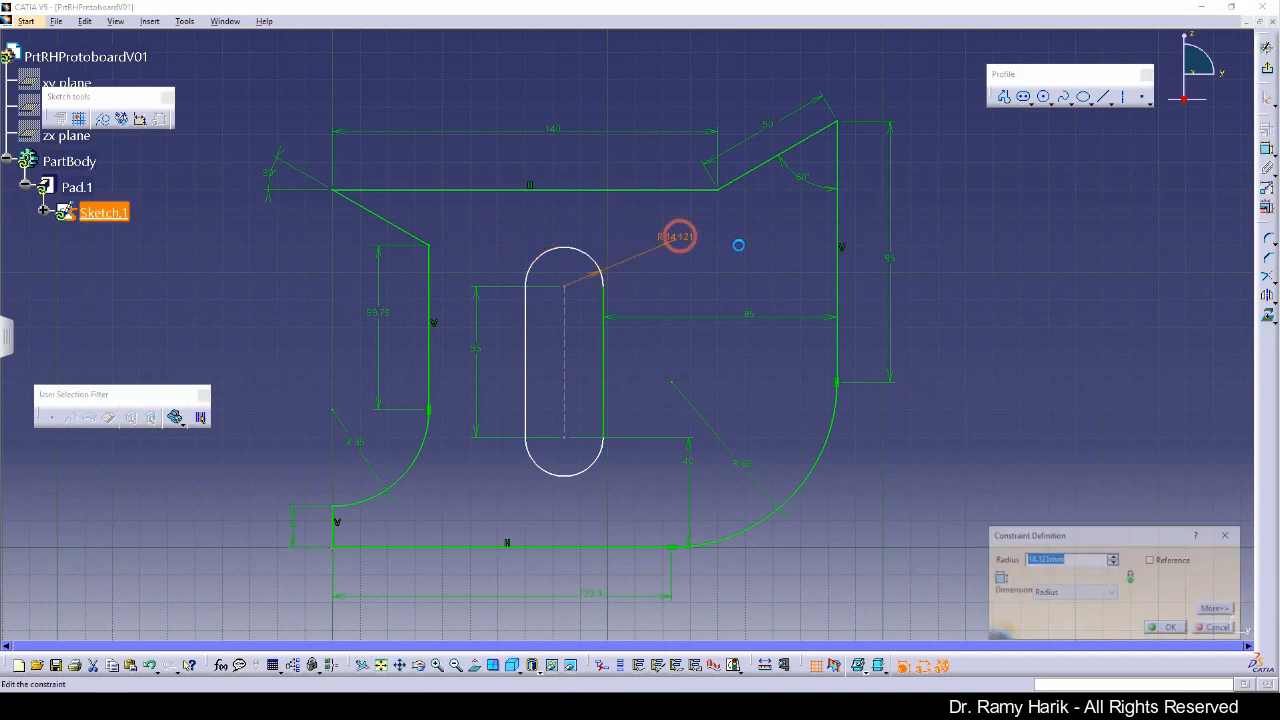
{"action": "type", "text": "15"}
{"action": "key", "text": "Return"}
{"action": "key", "text": "ctrl+z"}
{"action": "left_click", "coordinate": [603, 292]}
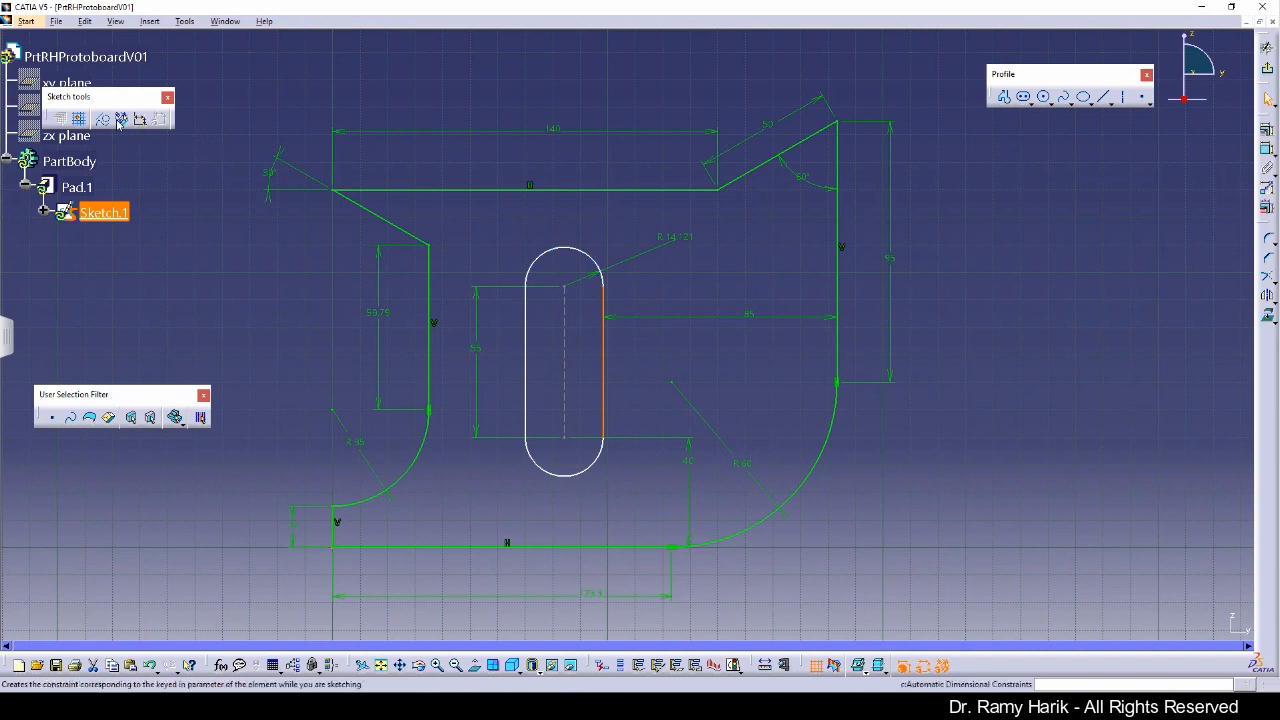
{"action": "left_click", "coordinate": [588, 262], "text": "ctrl"}
{"action": "left_click", "coordinate": [527, 313], "text": "ctrl"}
{"action": "left_click", "coordinate": [562, 478], "text": "ctrl"}
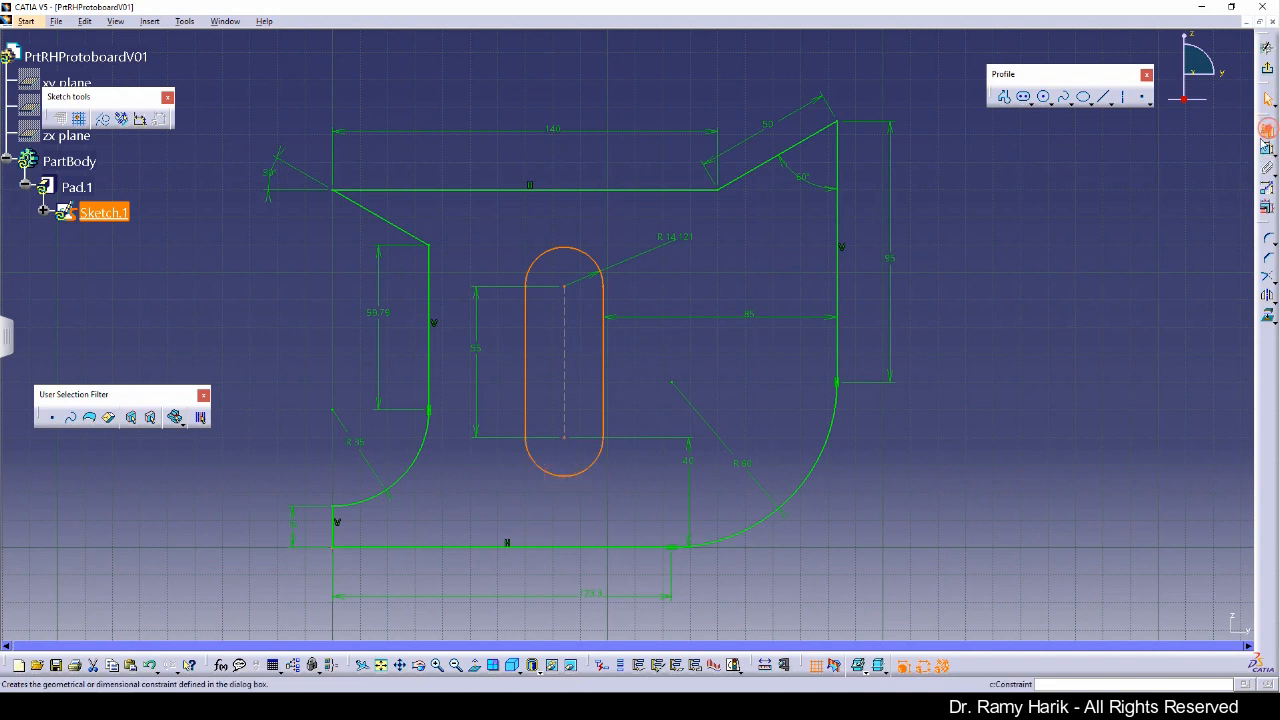
{"action": "left_click", "coordinate": [1267, 148]}
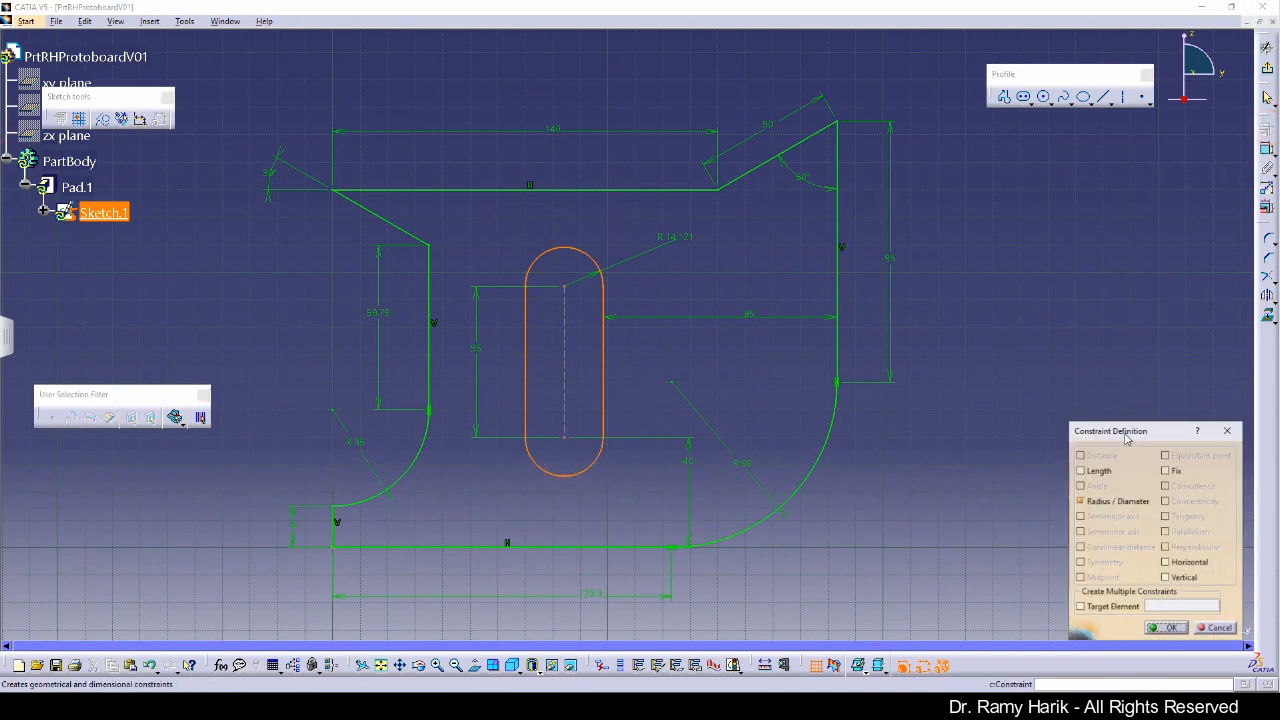
{"action": "left_click", "coordinate": [1219, 628]}
Step: Constrain the slot's upper arc tangent to its right line, activating the constraint creation switches first
{"action": "left_click", "coordinate": [525, 390], "text": "ctrl"}
{"action": "left_click", "coordinate": [592, 469], "text": "ctrl"}
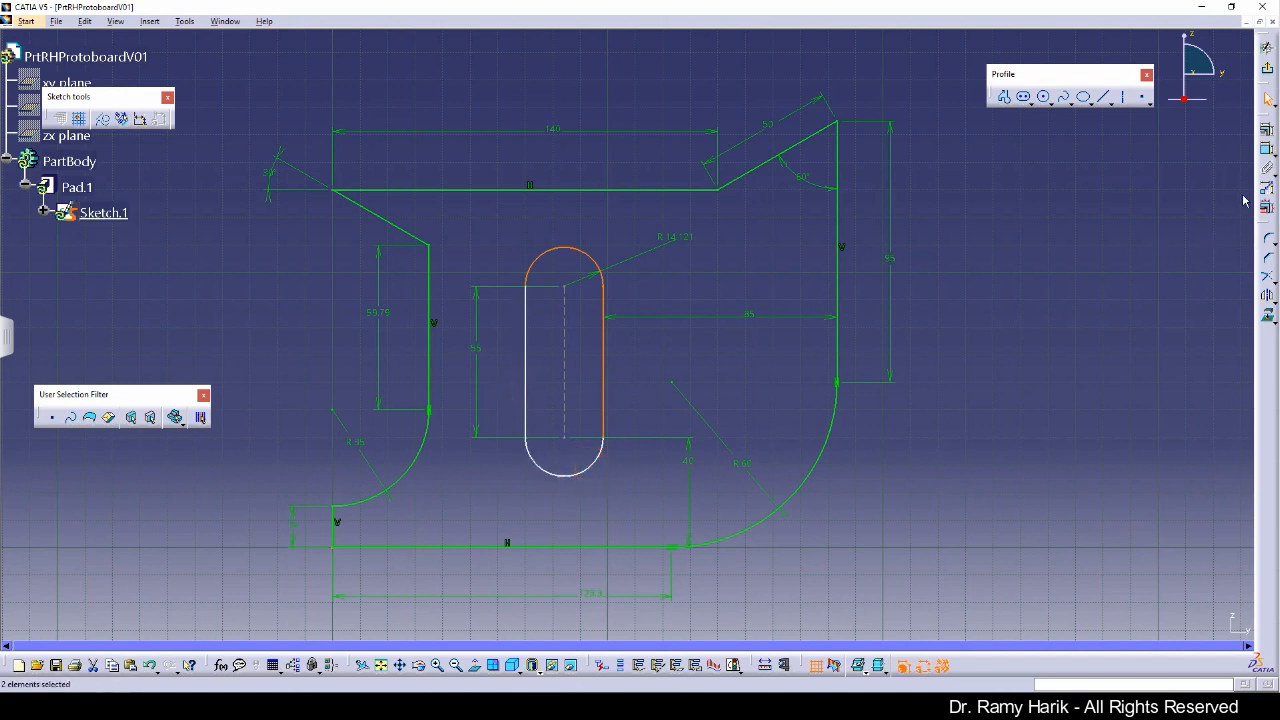
{"action": "left_click", "coordinate": [1267, 130]}
{"action": "left_click", "coordinate": [1187, 517]}
{"action": "left_click", "coordinate": [740, 382]}
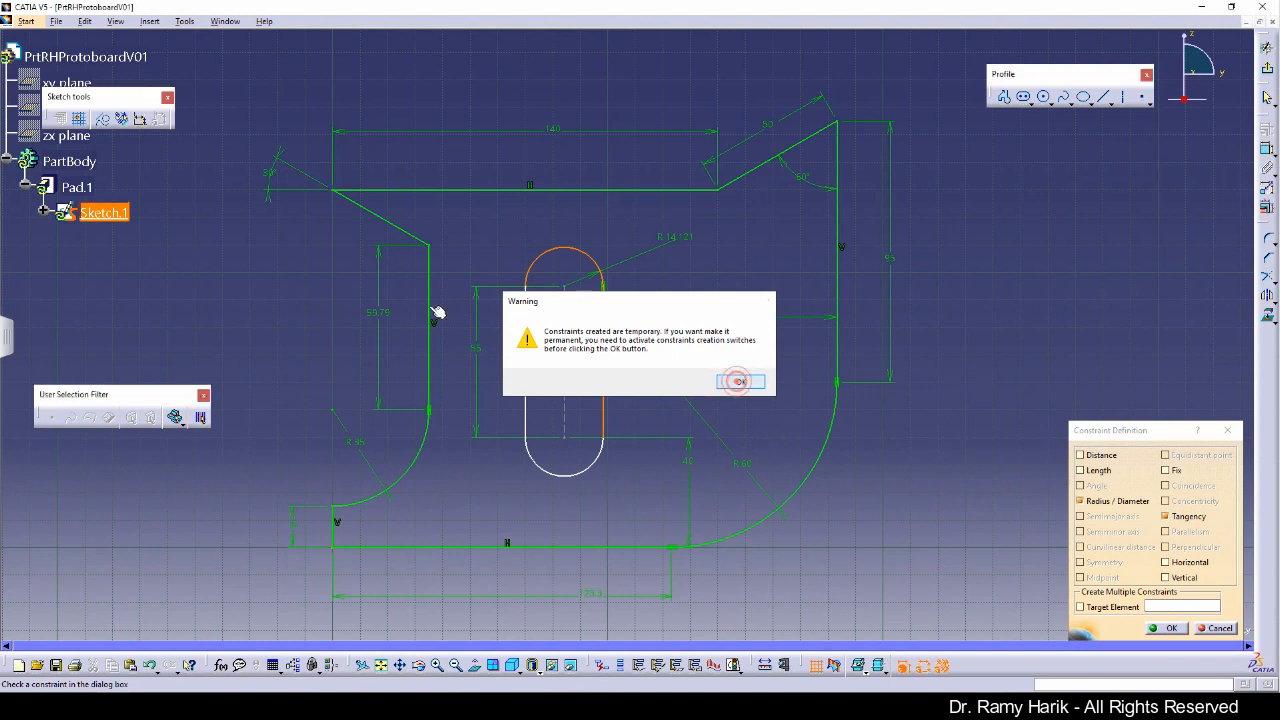
{"action": "left_click", "coordinate": [123, 118]}
{"action": "left_click", "coordinate": [140, 118]}
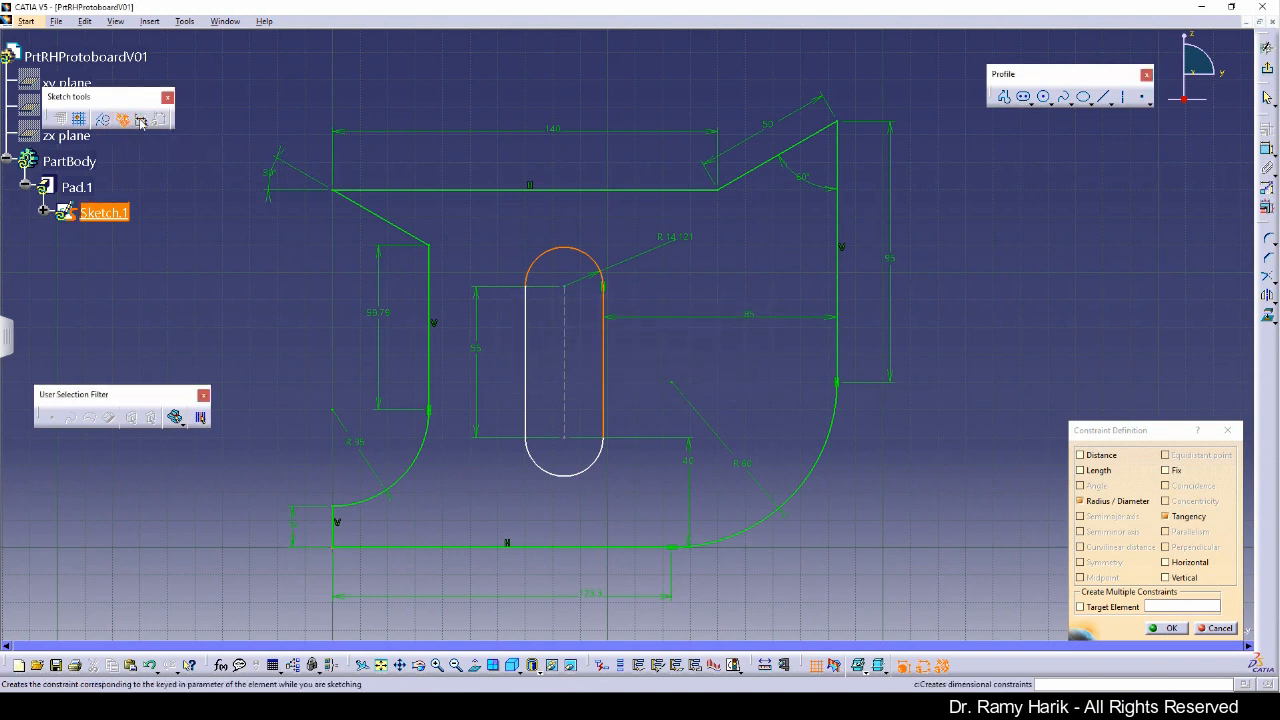
{"action": "left_click", "coordinate": [1165, 628]}
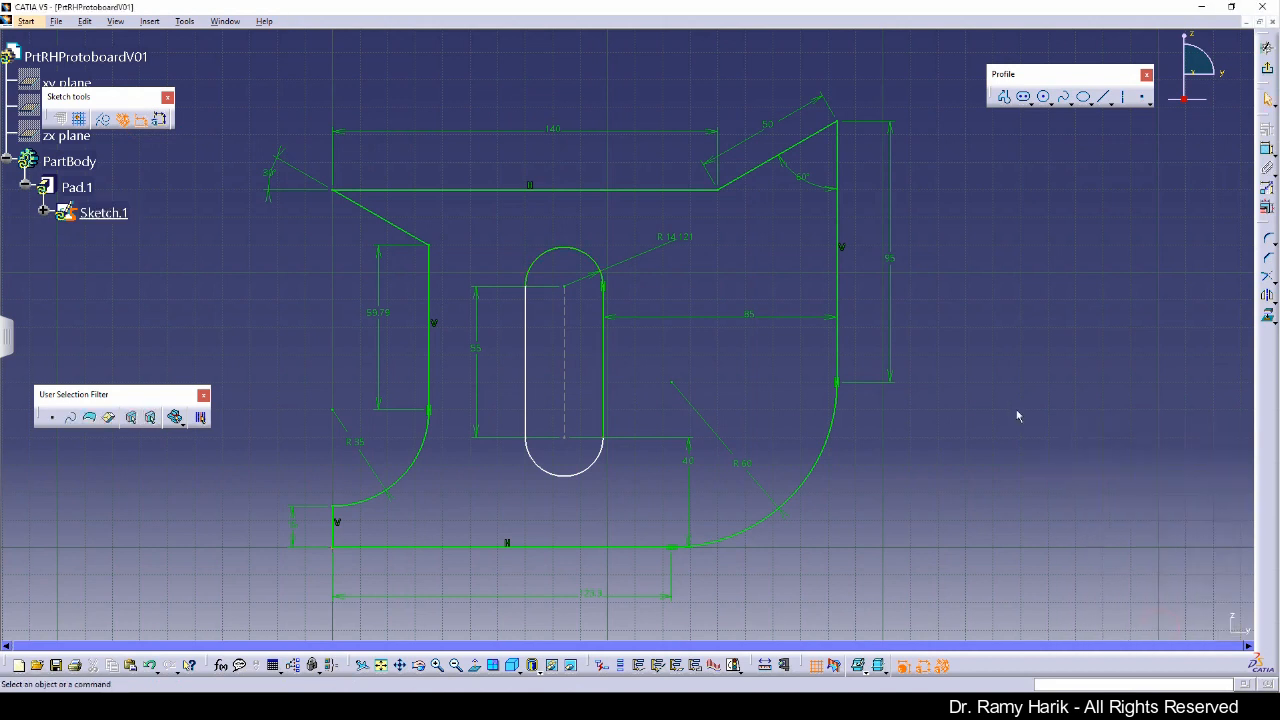
Step: Add a tangency constraint between the slot's upper arc and its left line
{"action": "left_click", "coordinate": [537, 262]}
{"action": "left_click", "coordinate": [526, 333], "text": "ctrl"}
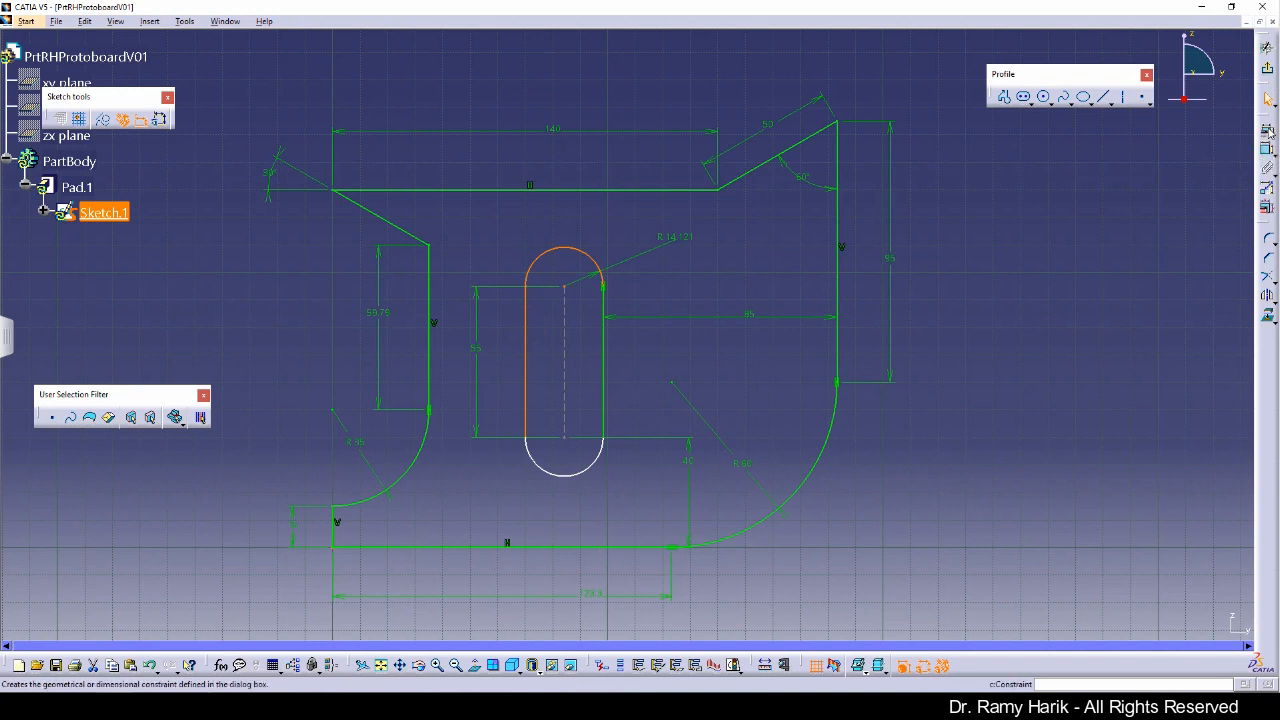
{"action": "left_click", "coordinate": [1267, 130]}
{"action": "left_click", "coordinate": [1186, 517]}
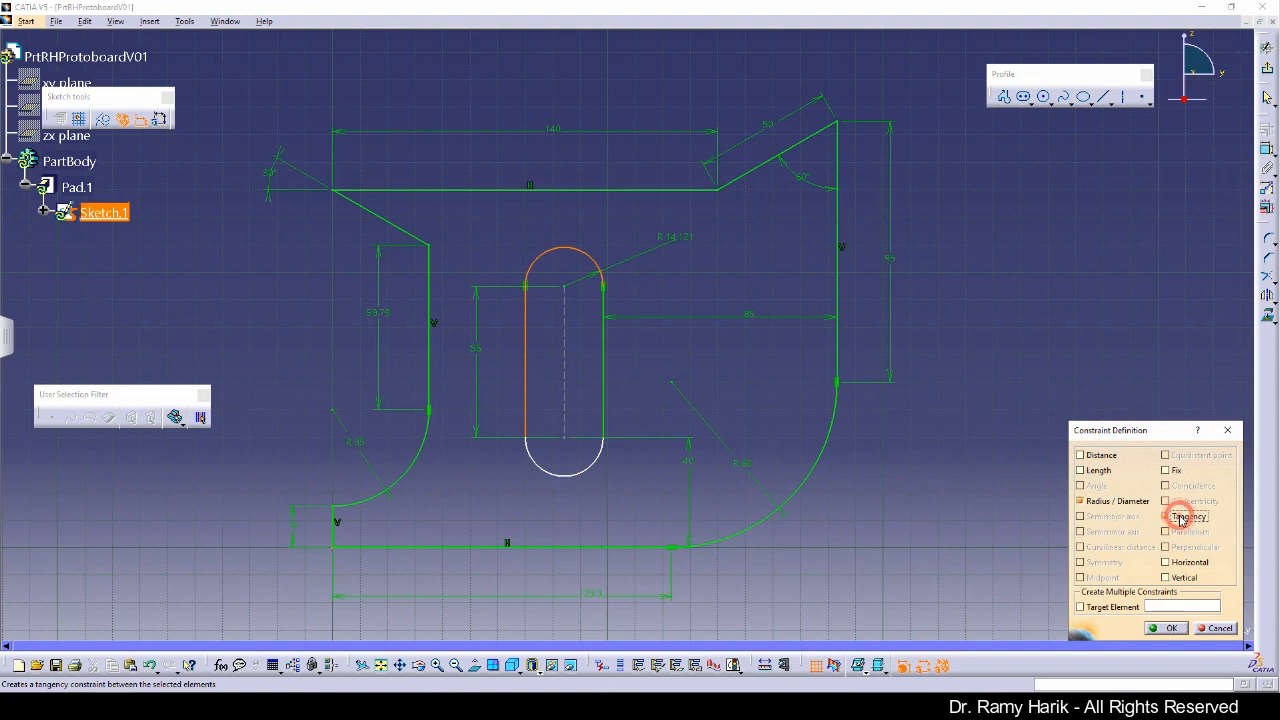
{"action": "left_click", "coordinate": [1166, 628]}
Step: Add a tangency constraint between the slot's lower arc and its left line
{"action": "left_click", "coordinate": [536, 462]}
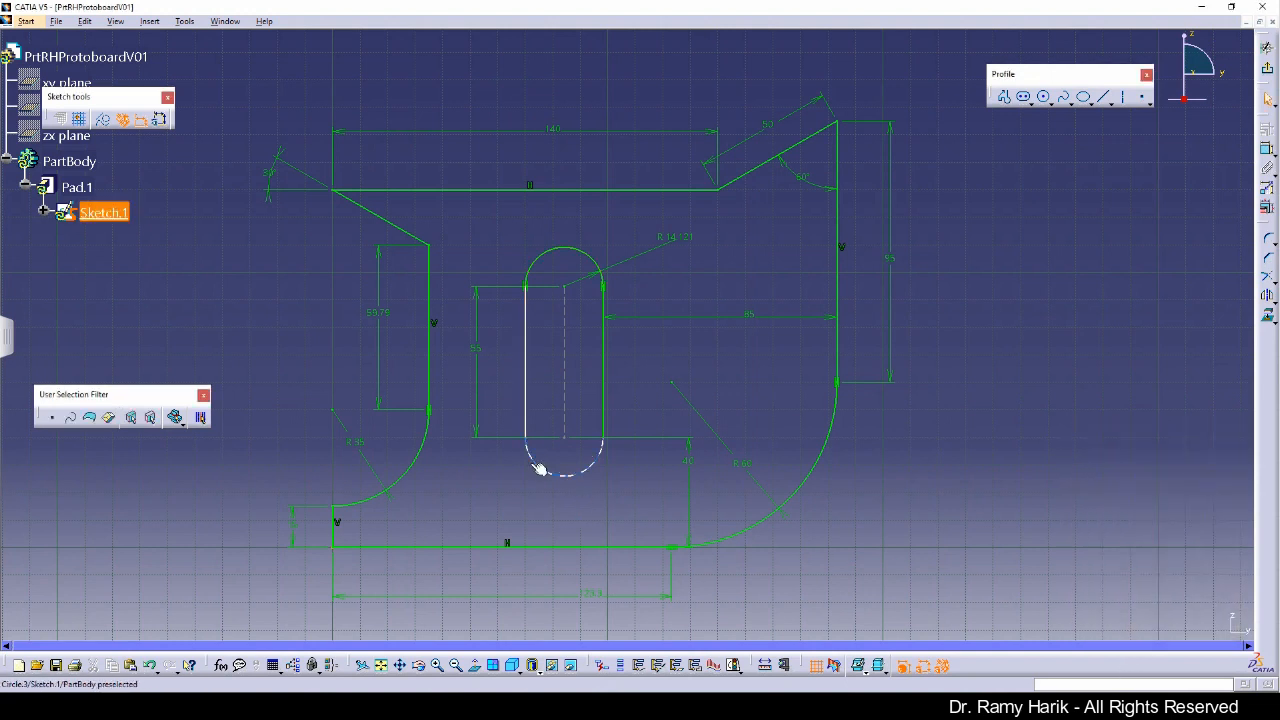
{"action": "left_click", "coordinate": [527, 420], "text": "ctrl"}
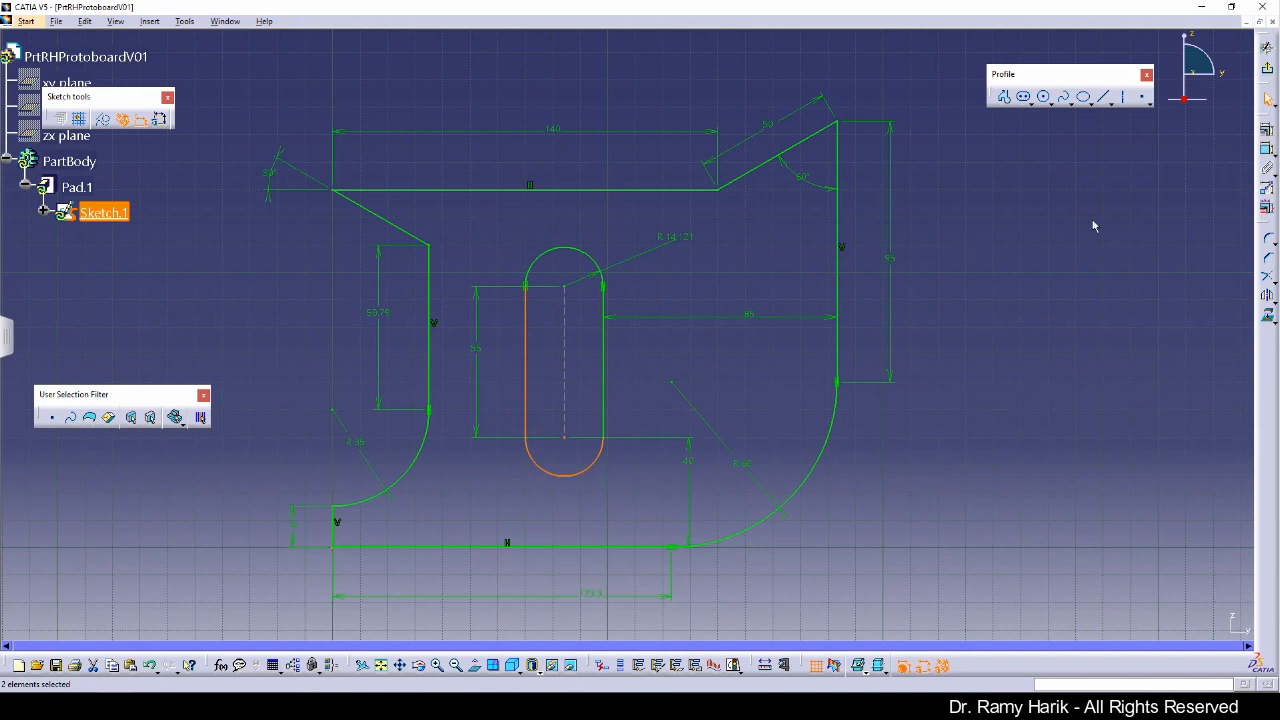
{"action": "left_click", "coordinate": [1268, 148]}
{"action": "left_click", "coordinate": [1187, 517]}
{"action": "left_click", "coordinate": [1166, 628]}
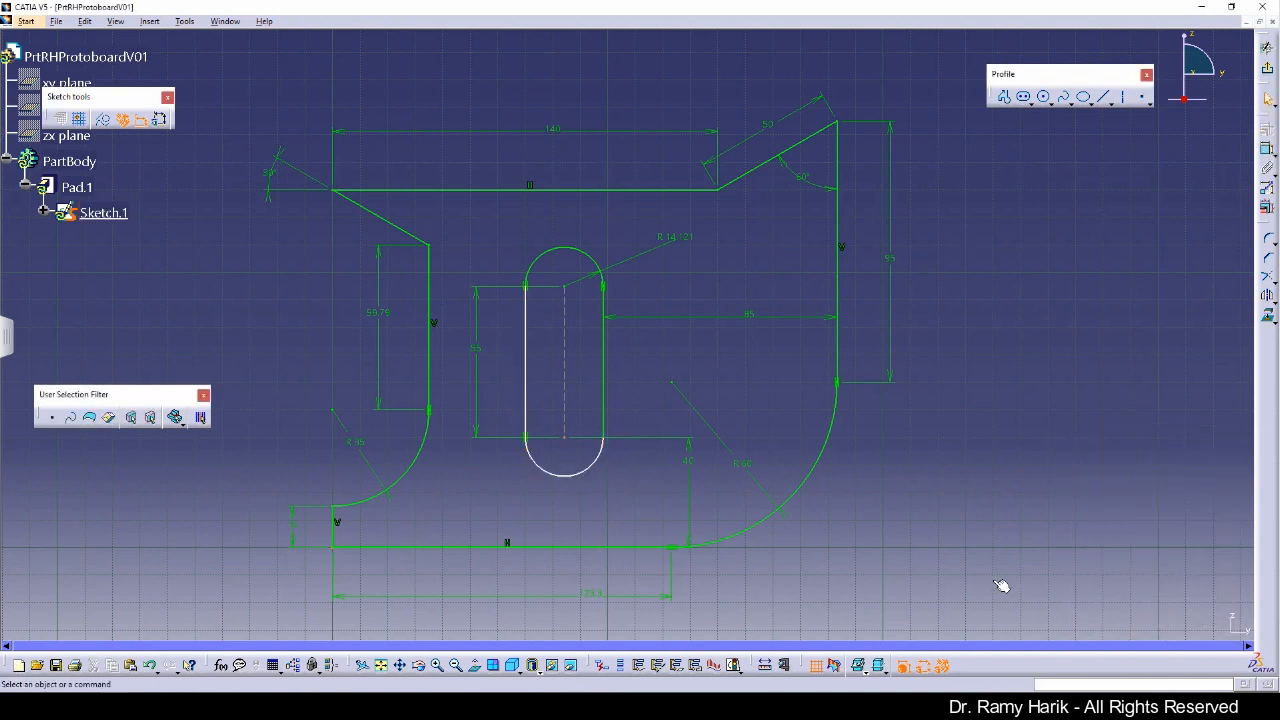
Step: Add a tangency constraint between the slot's lower arc and its right line
{"action": "left_click", "coordinate": [597, 455]}
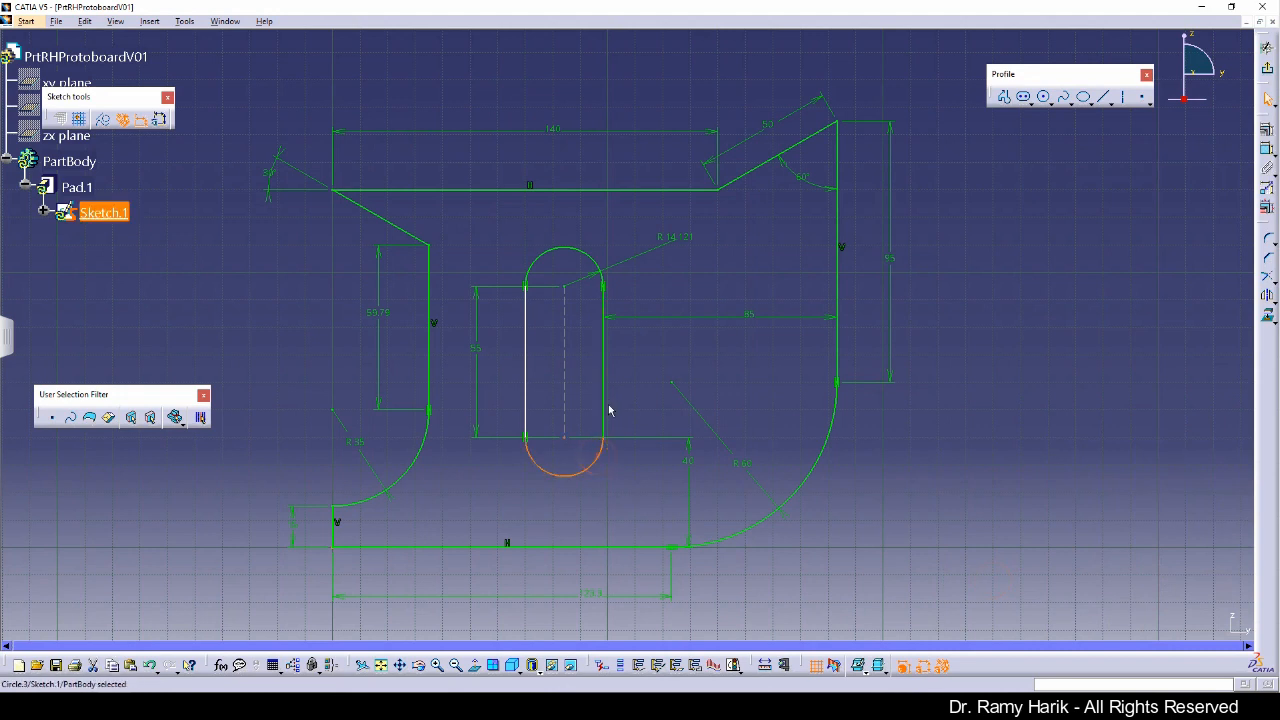
{"action": "left_click", "coordinate": [606, 412], "text": "ctrl"}
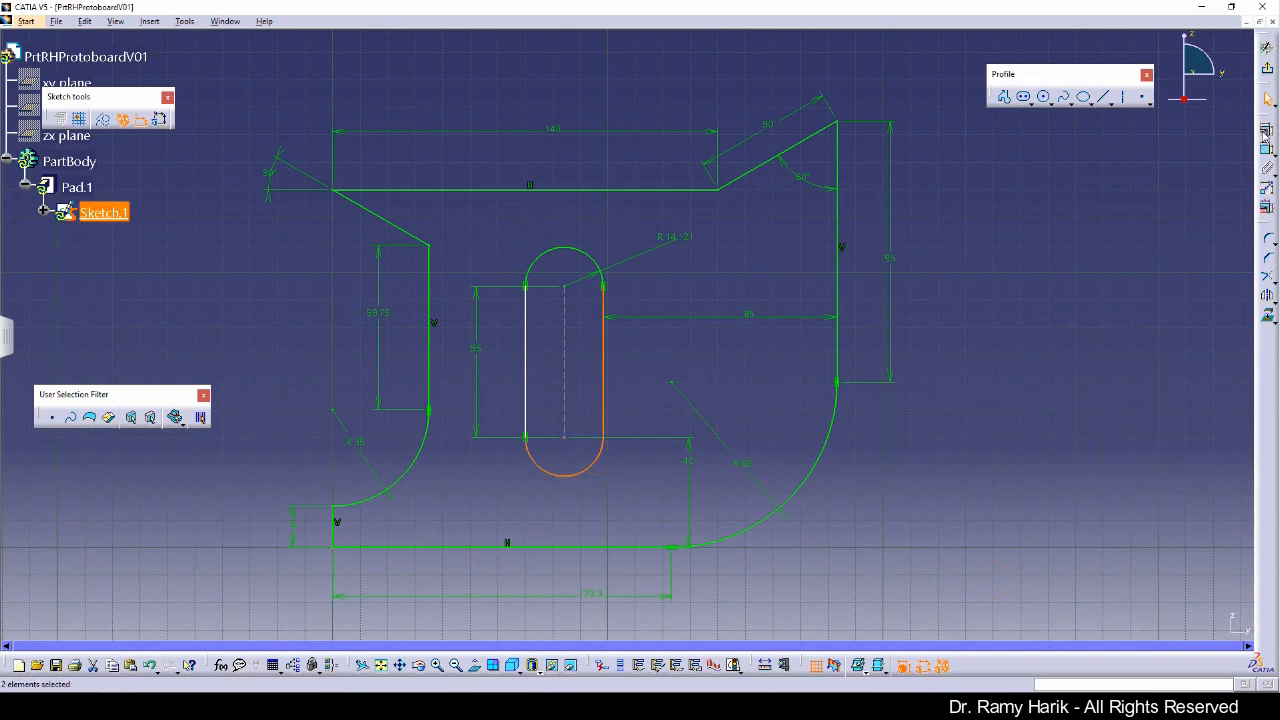
{"action": "left_click", "coordinate": [1266, 132]}
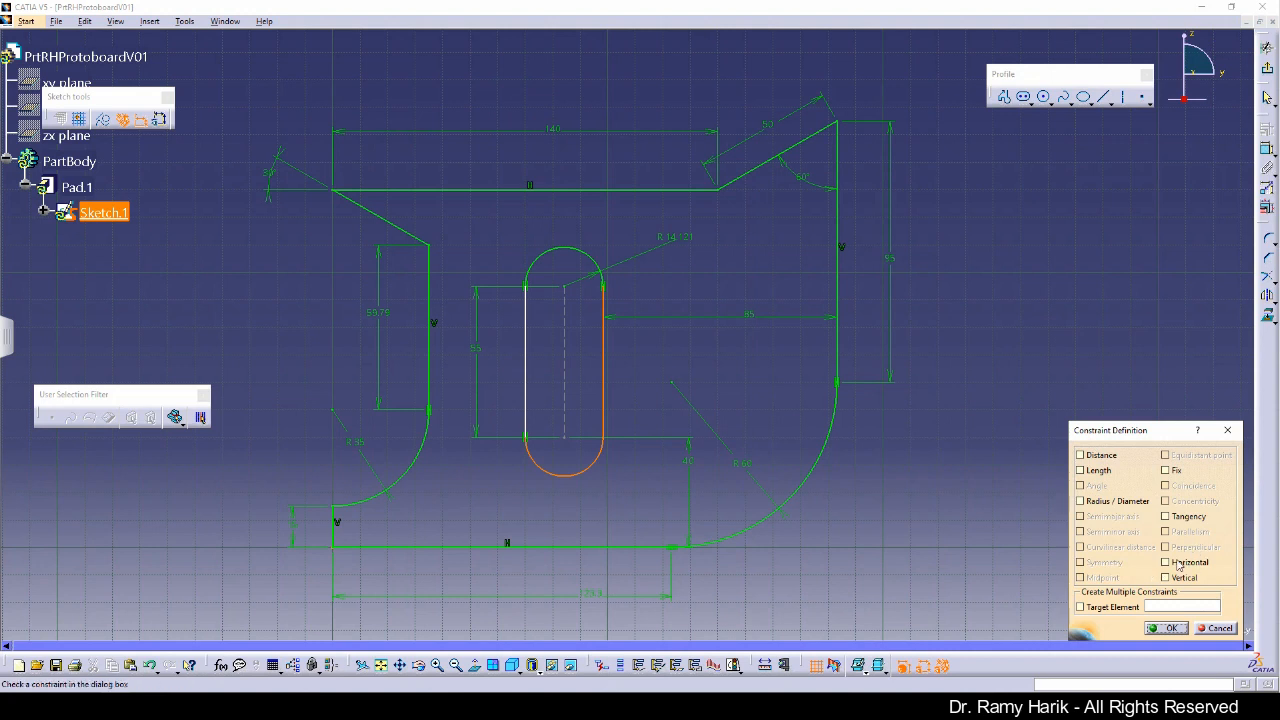
{"action": "left_click", "coordinate": [1180, 517]}
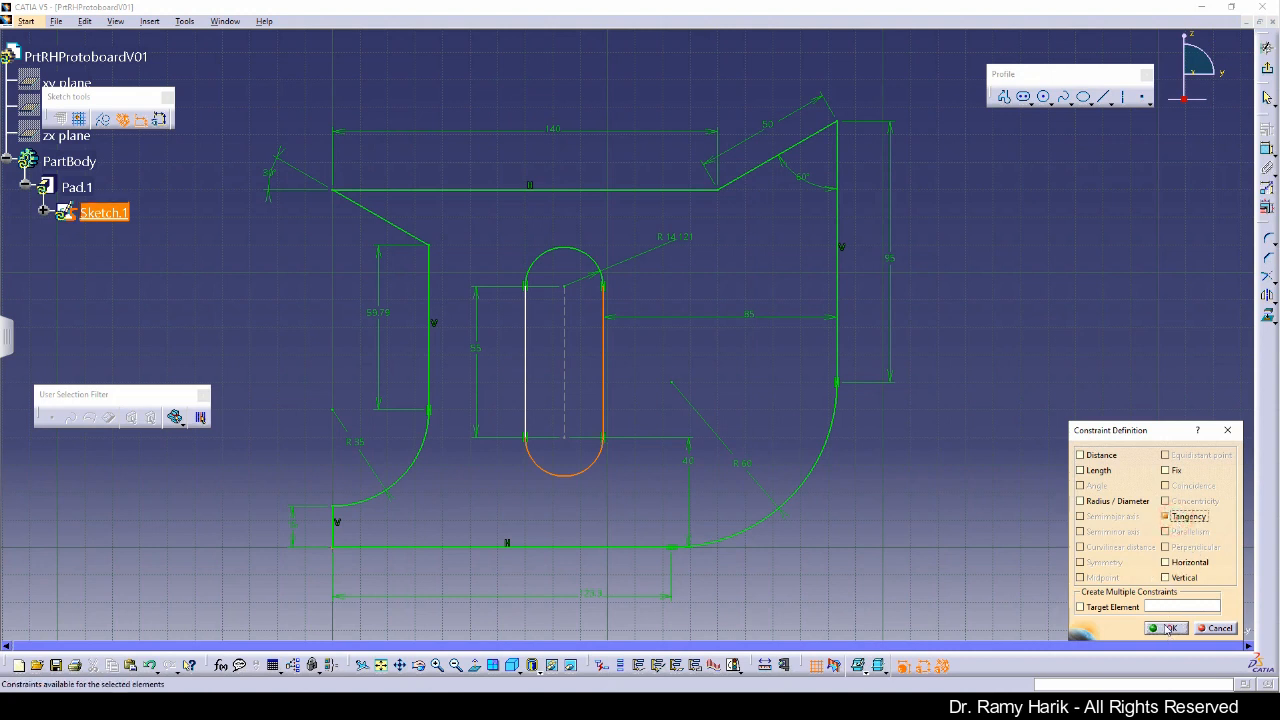
{"action": "left_click", "coordinate": [1168, 628]}
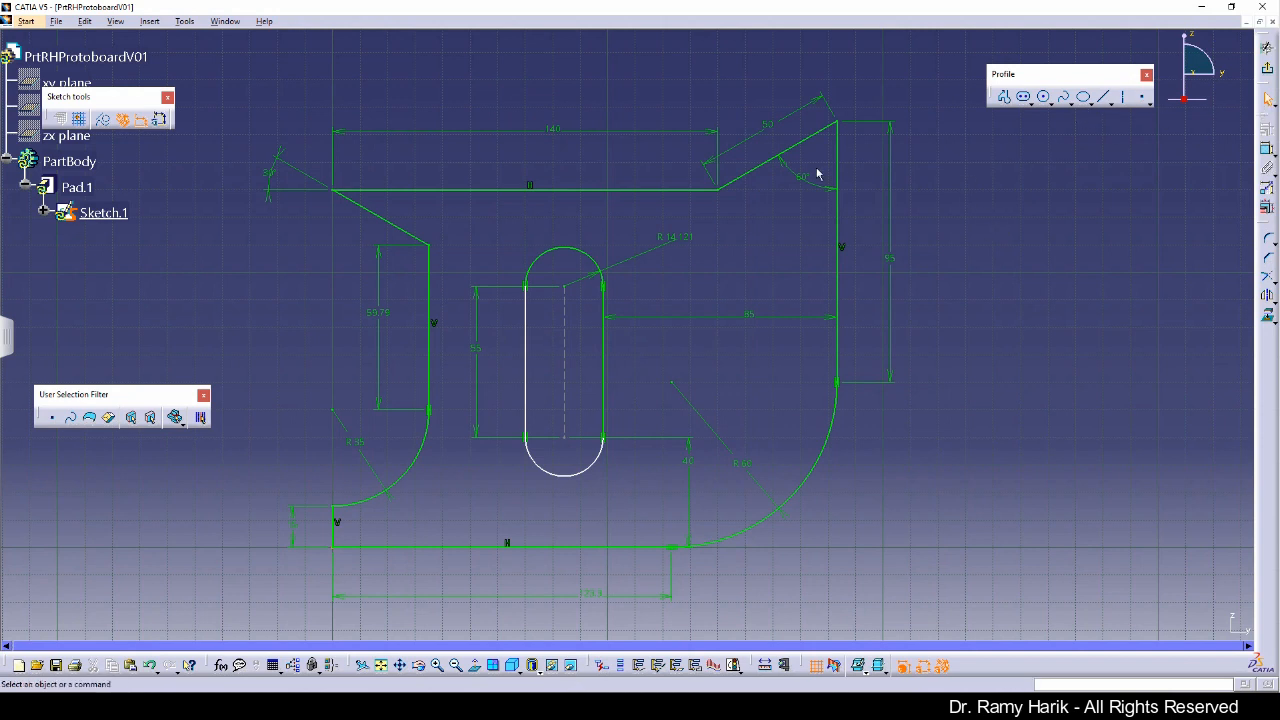
Step: Try setting the slot's upper arc radius to 15 mm and undo that change
{"action": "double_click", "coordinate": [686, 245]}
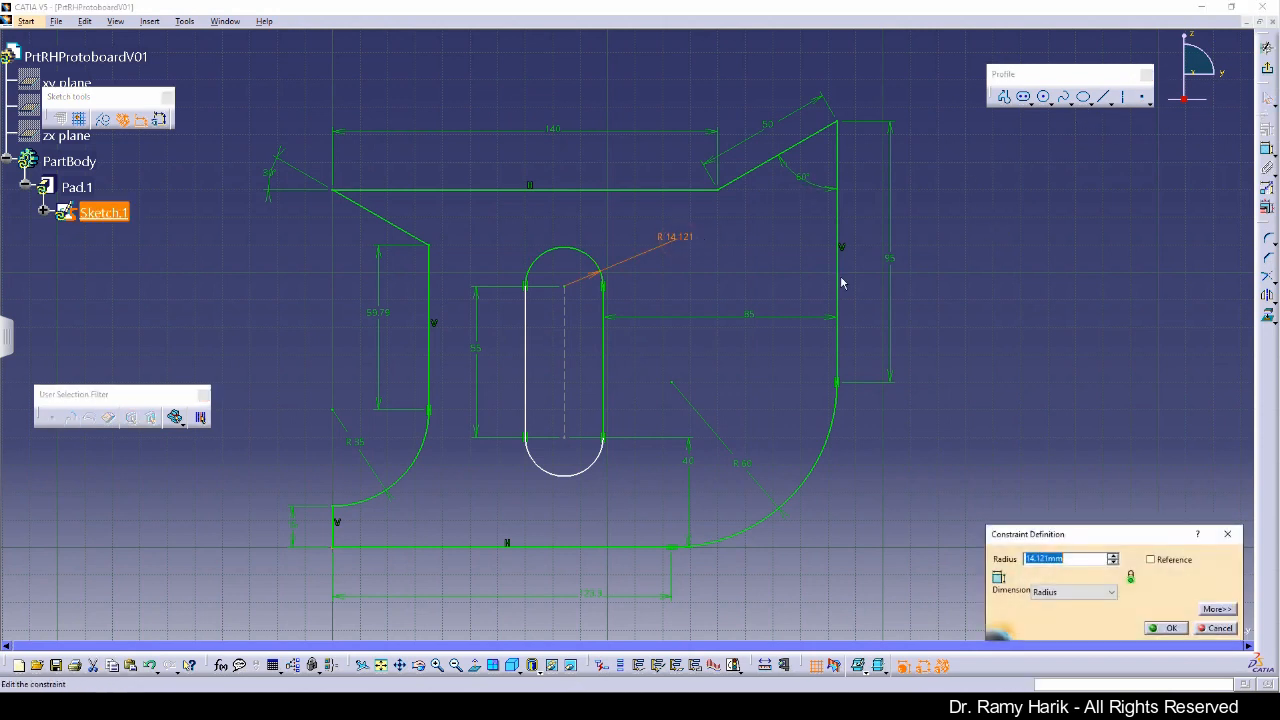
{"action": "type", "text": "15"}
{"action": "key", "text": "Return"}
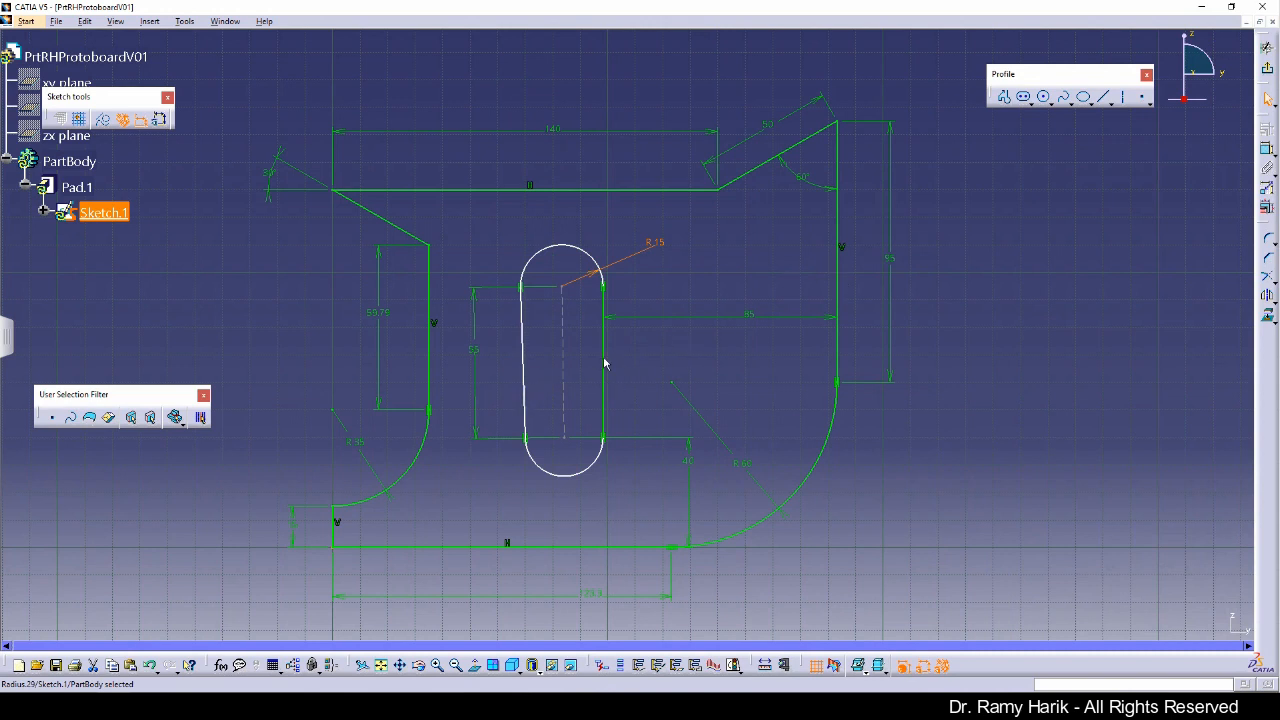
{"action": "key", "text": "ctrl+z"}
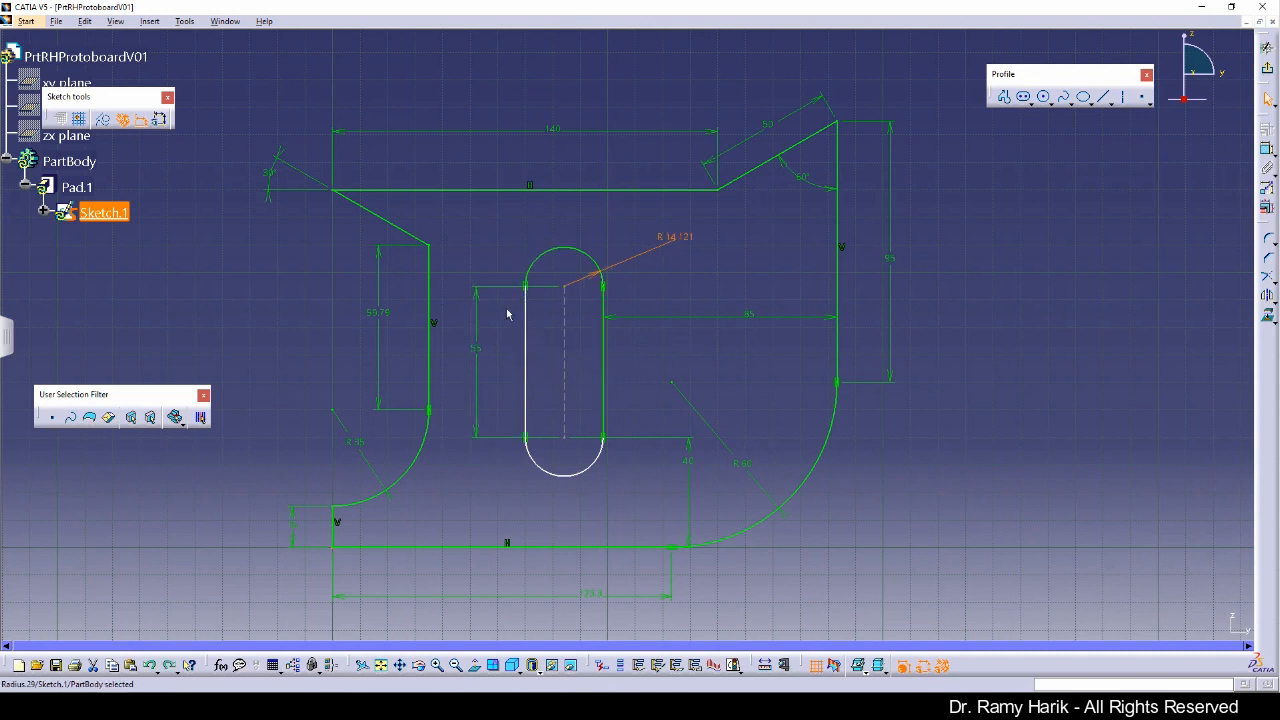
Step: Constrain the slot's left line to be vertical
{"action": "left_click", "coordinate": [528, 375]}
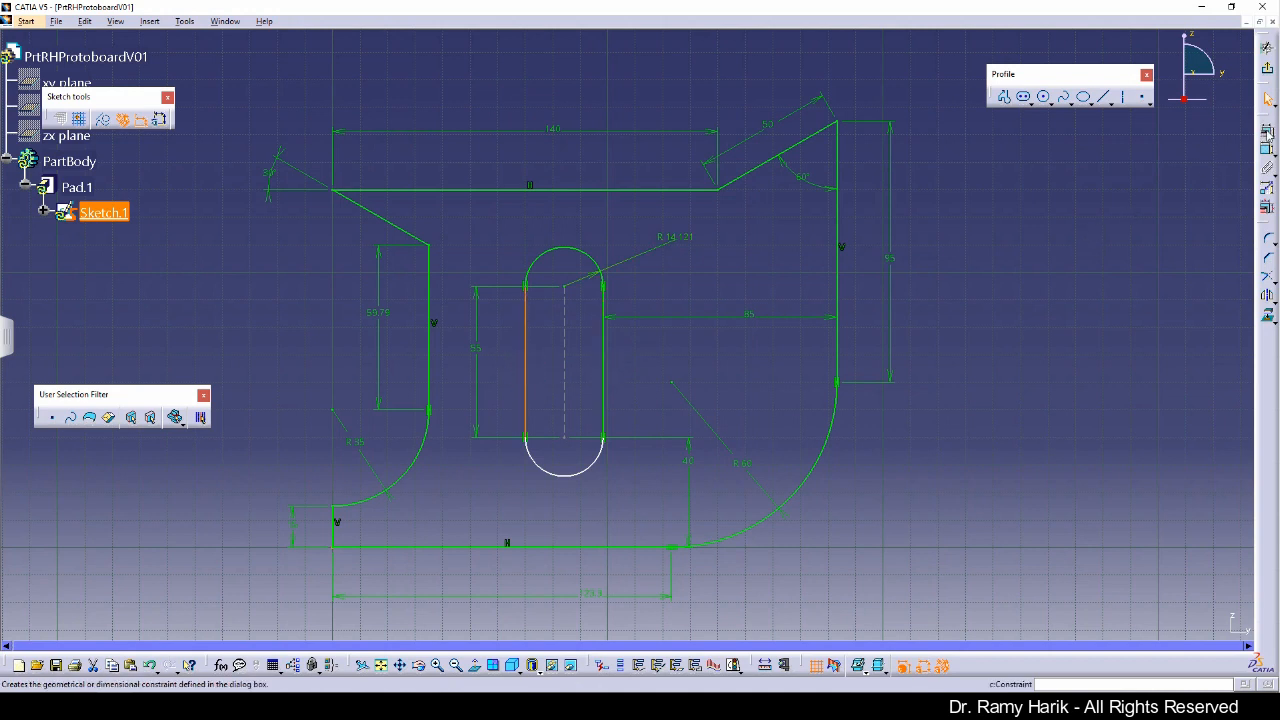
{"action": "left_click", "coordinate": [1267, 131]}
{"action": "left_click", "coordinate": [1165, 578]}
{"action": "left_click", "coordinate": [1166, 628]}
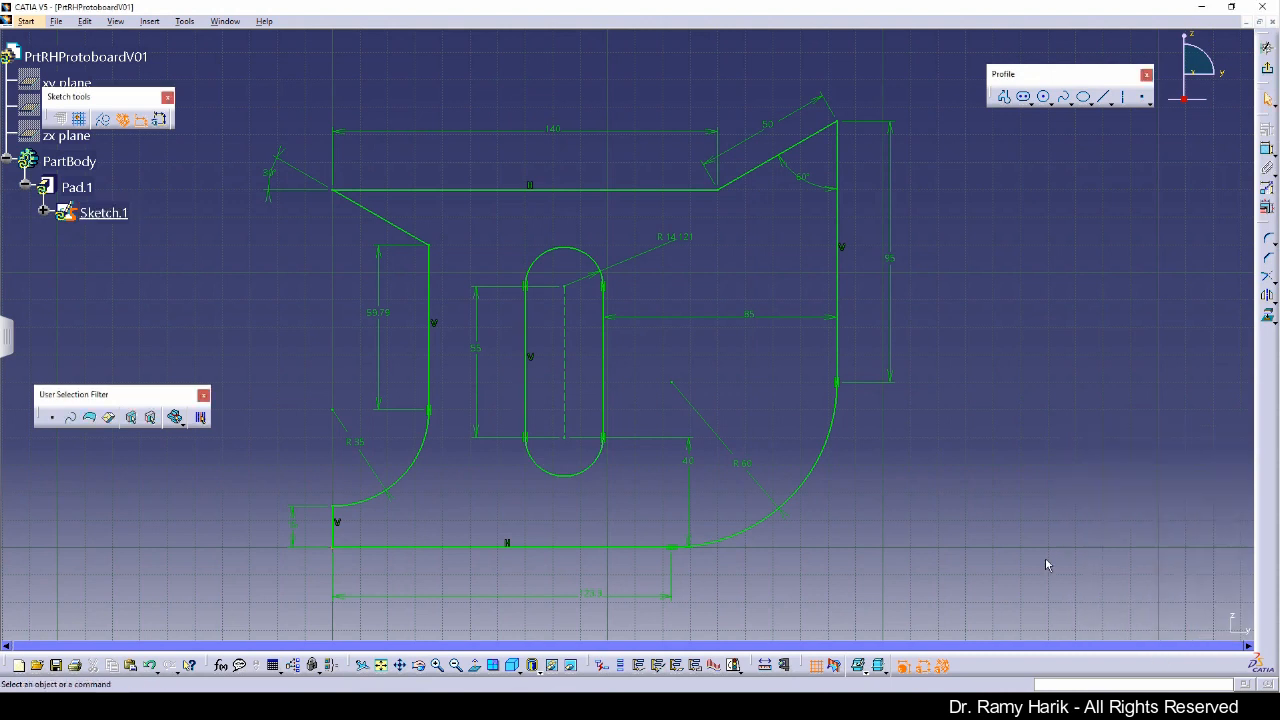
Step: Set the slot's upper arc radius to 15 mm and exit the sketch
{"action": "double_click", "coordinate": [672, 240]}
{"action": "type", "text": "15mm"}
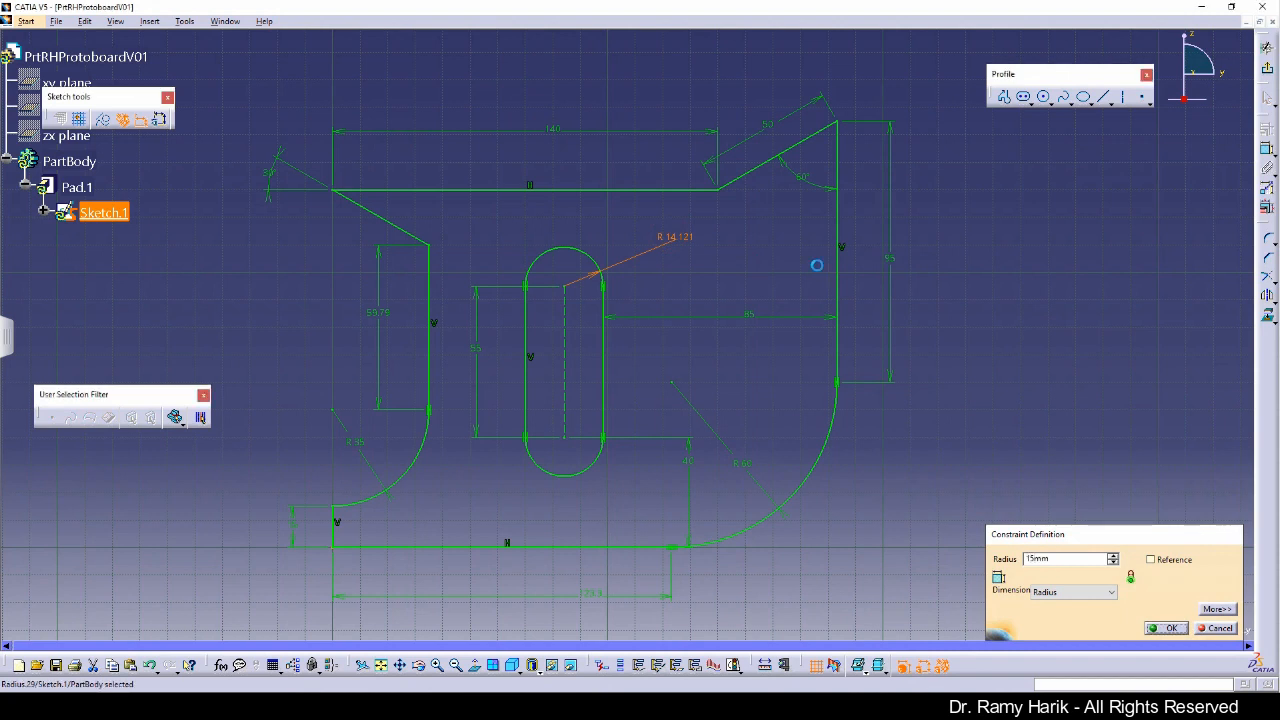
{"action": "key", "text": "Return"}
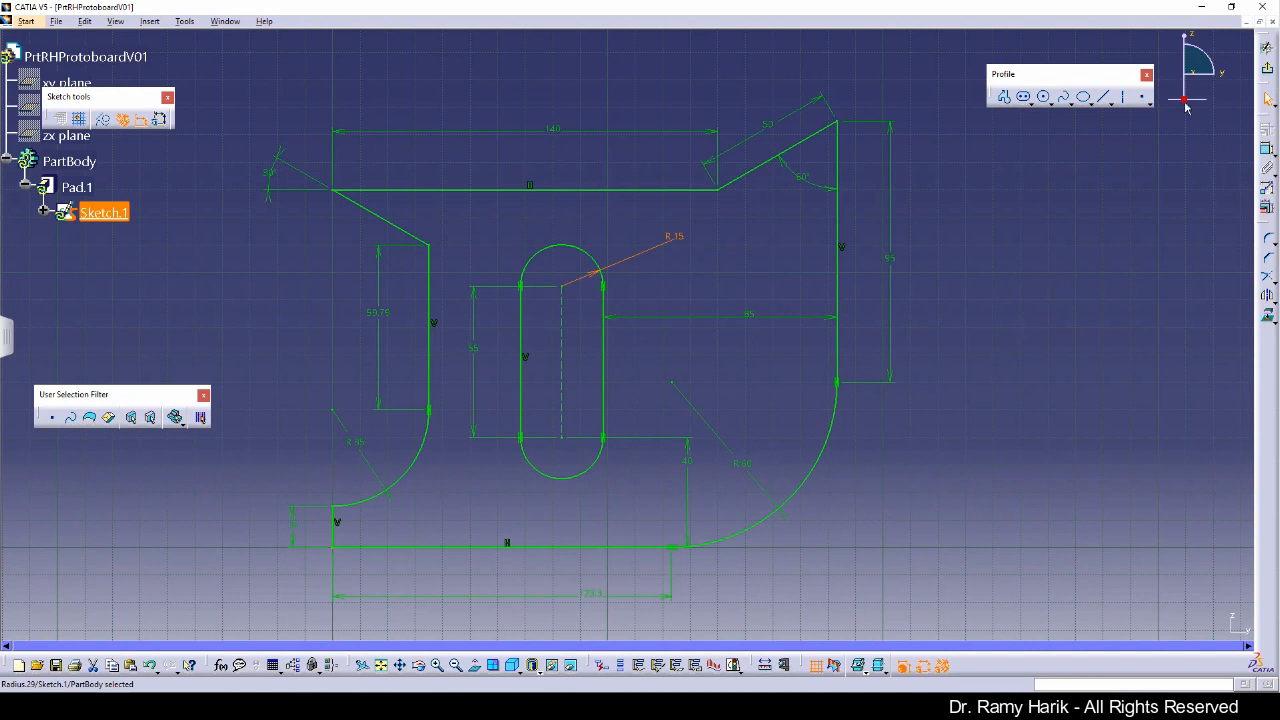
{"action": "left_click", "coordinate": [1269, 70]}
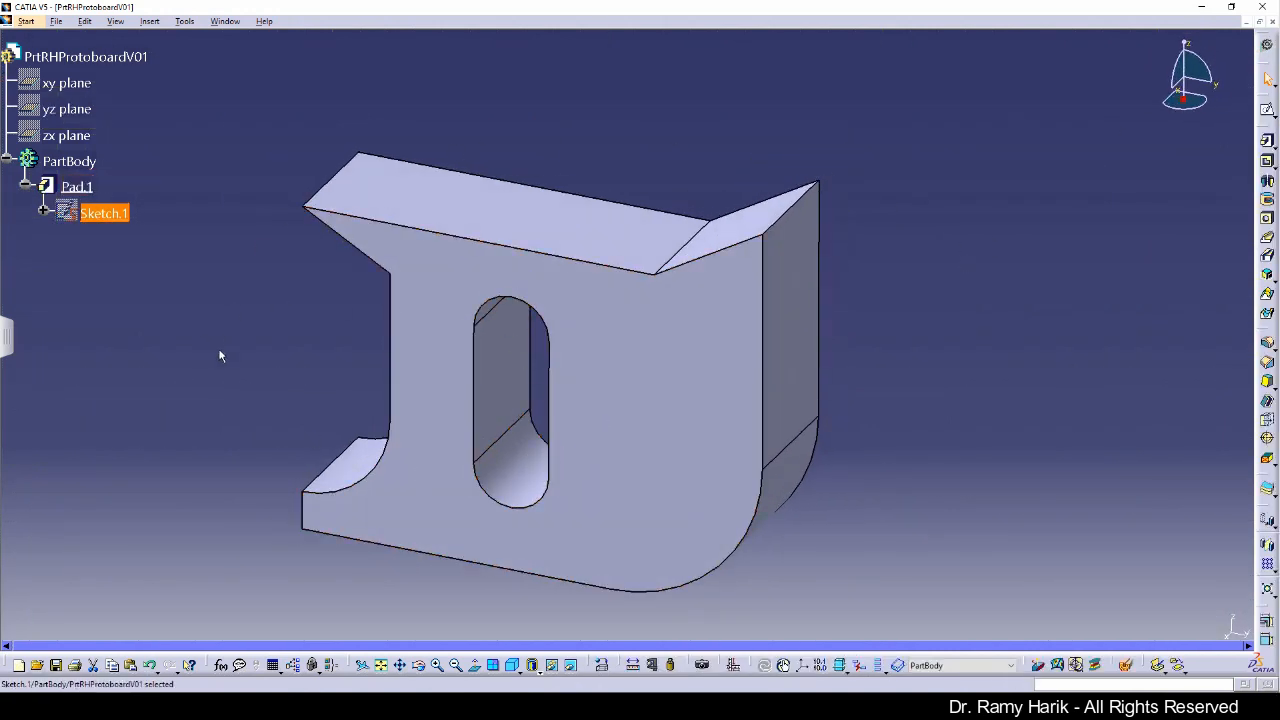
Step: Reopen Sketch.1, convert the slot's arcs and lines to construction elements, and exit the sketch
{"action": "double_click", "coordinate": [115, 214]}
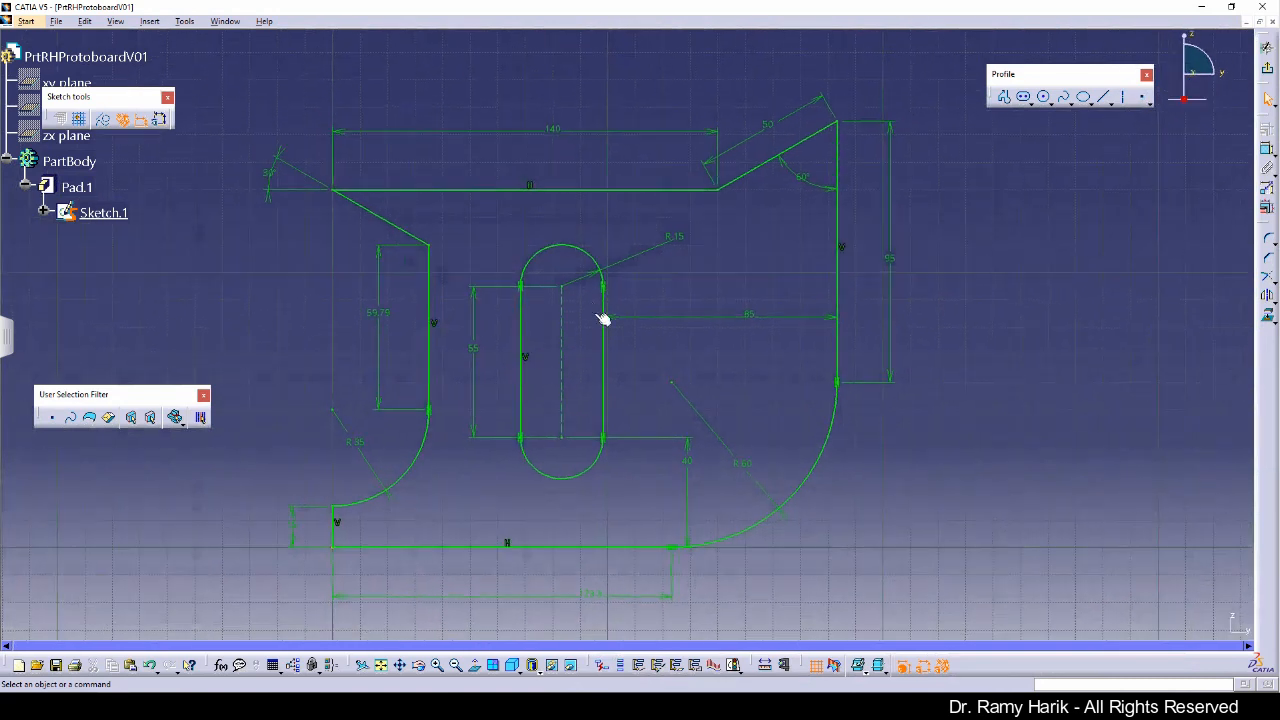
{"action": "left_click", "coordinate": [603, 338]}
{"action": "left_click", "coordinate": [522, 378], "text": "ctrl"}
{"action": "left_click", "coordinate": [598, 262], "text": "ctrl"}
{"action": "left_click", "coordinate": [597, 466], "text": "ctrl"}
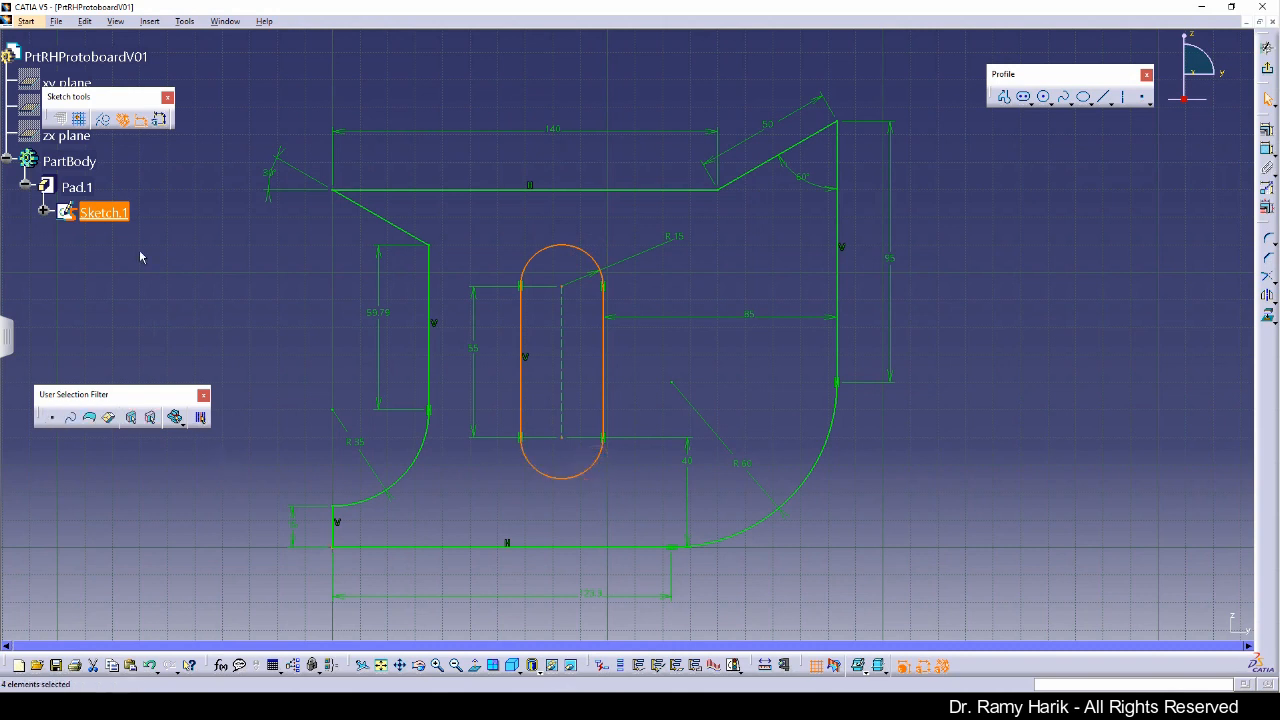
{"action": "left_click", "coordinate": [105, 121]}
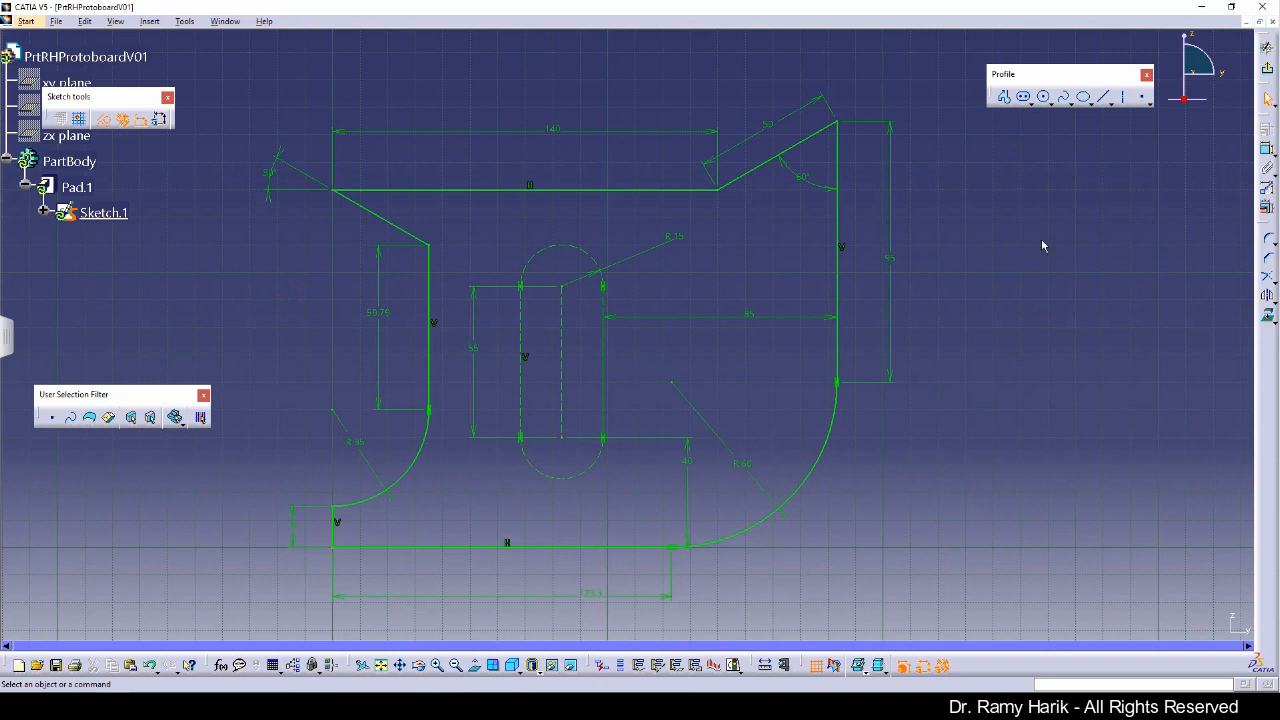
{"action": "left_click", "coordinate": [1267, 67]}
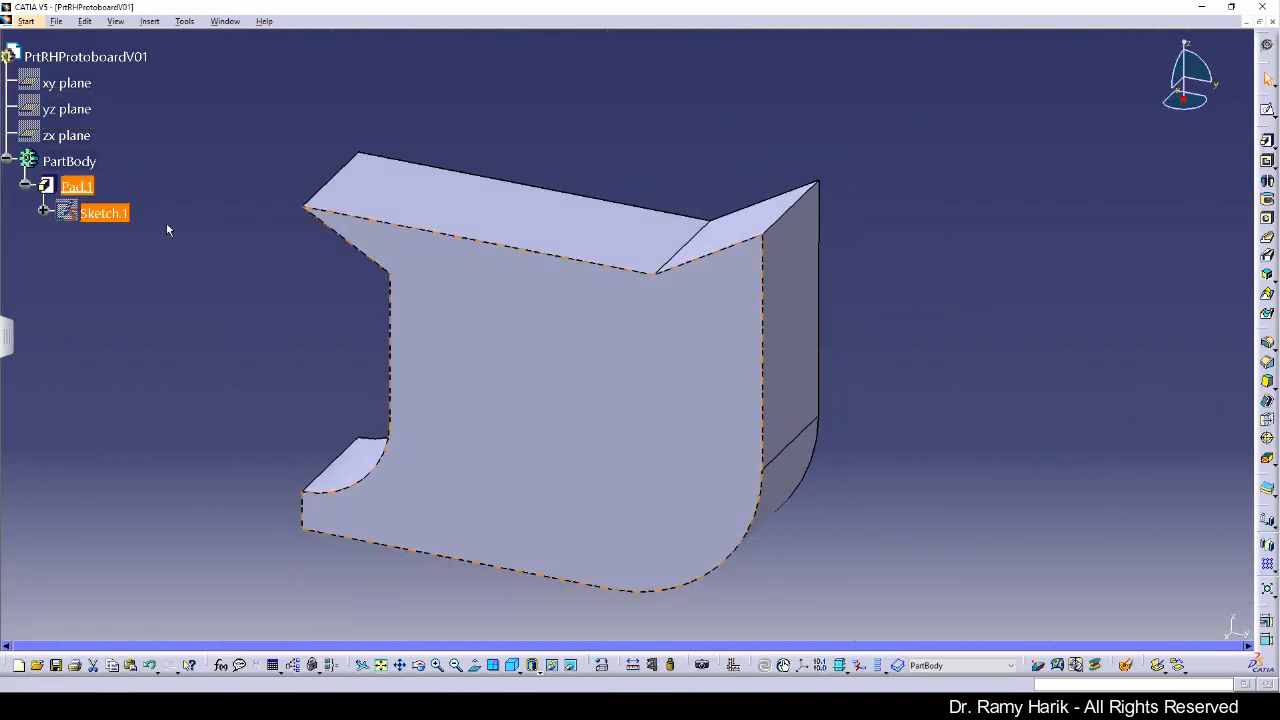
Step: Reopen Sketch.1, convert the slot's four elements back to standard geometry, and exit the sketch
{"action": "double_click", "coordinate": [104, 213]}
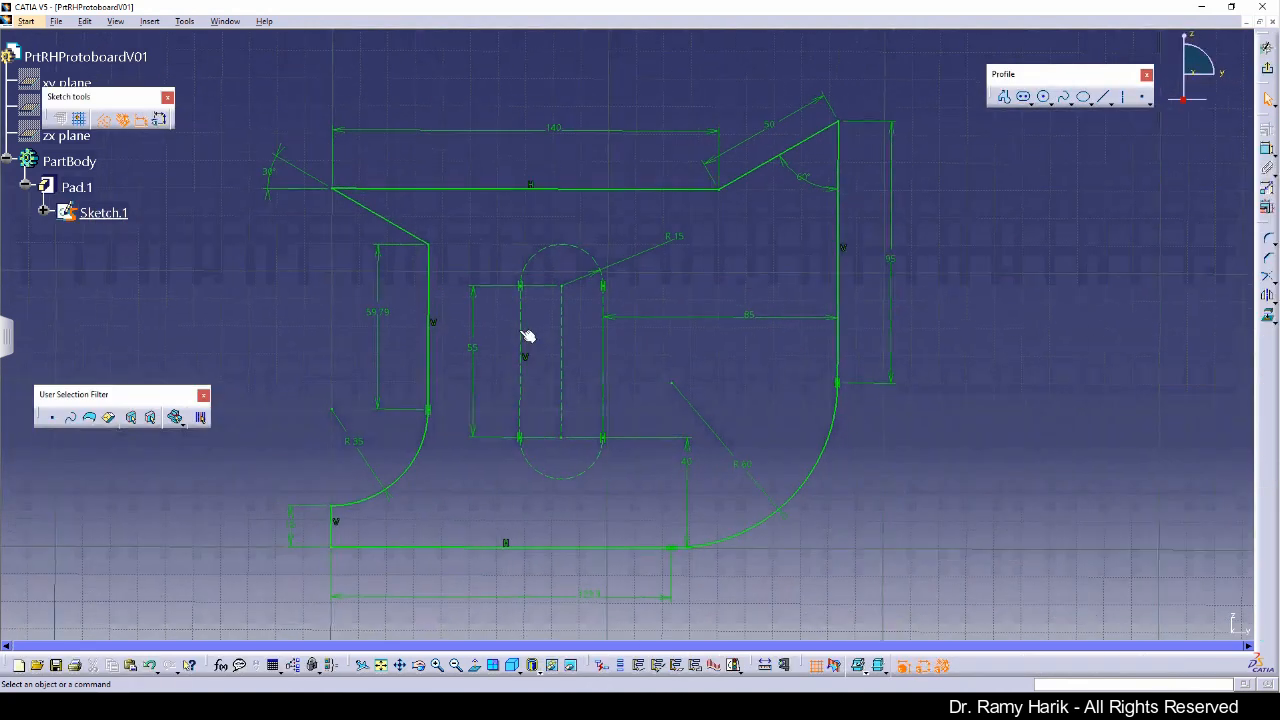
{"action": "left_click", "coordinate": [522, 325]}
{"action": "left_click", "coordinate": [585, 250], "text": "ctrl"}
{"action": "left_click", "coordinate": [604, 338], "text": "ctrl"}
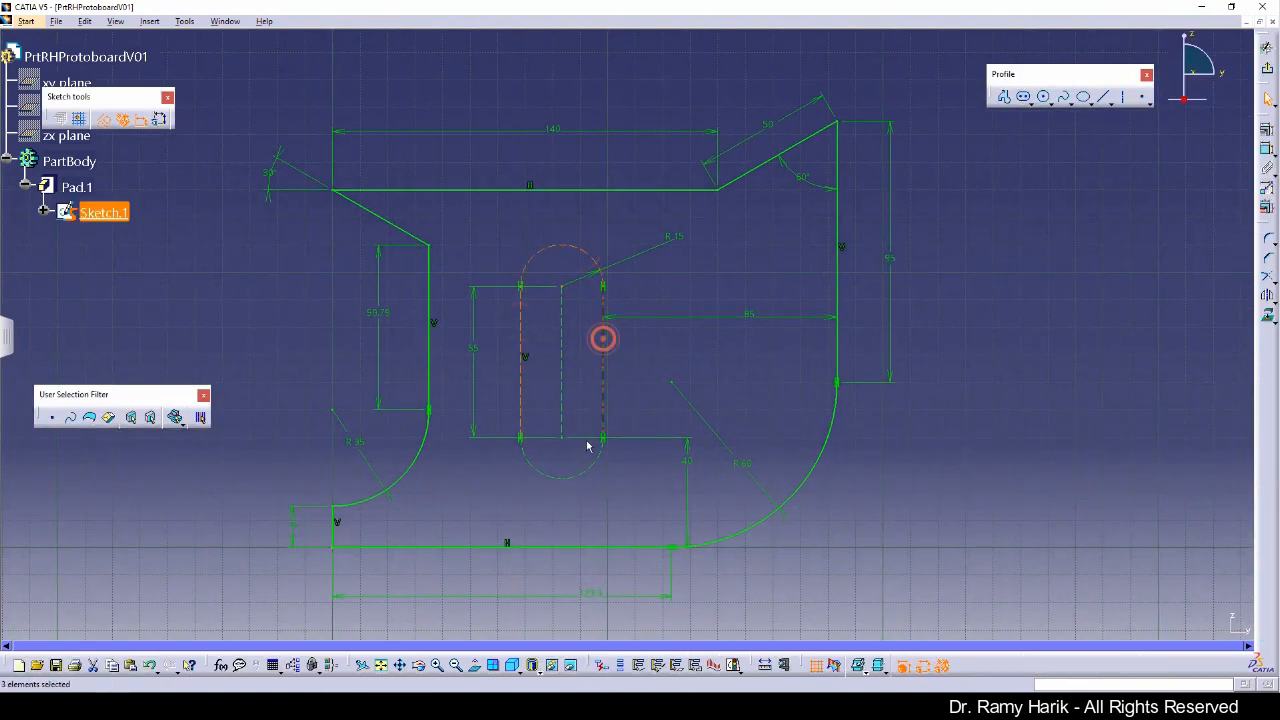
{"action": "left_click", "coordinate": [593, 472], "text": "ctrl"}
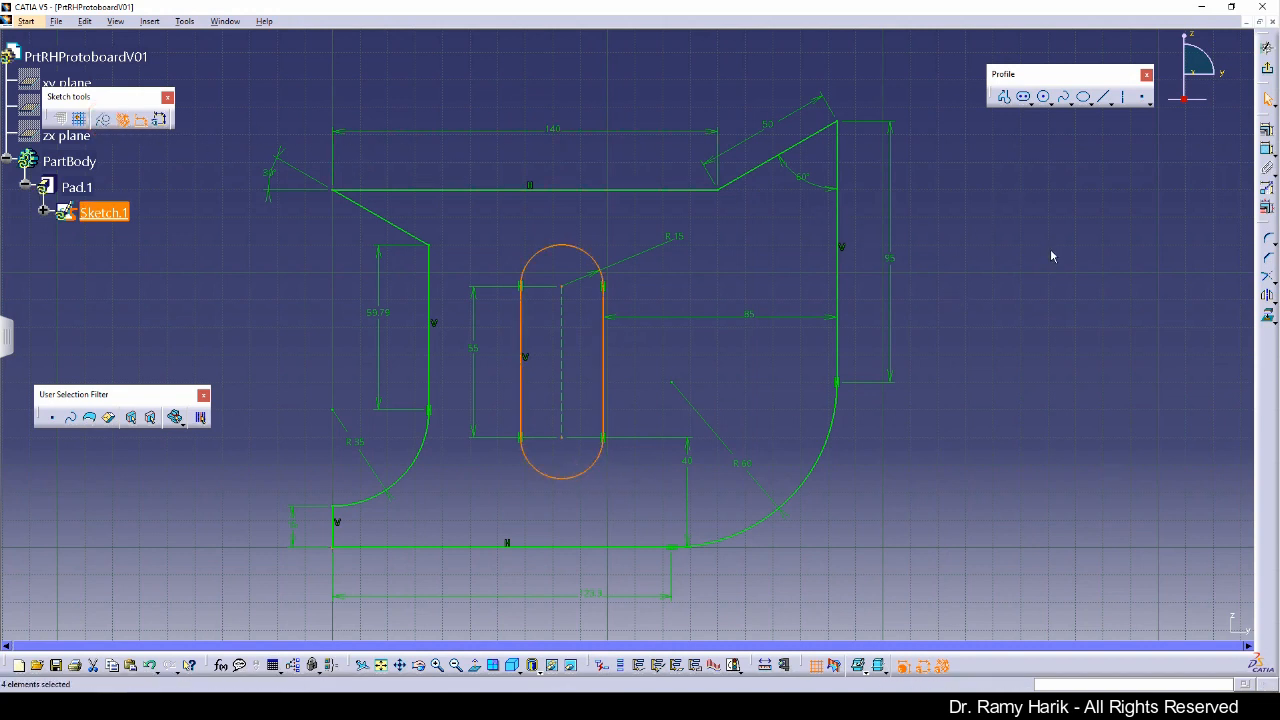
{"action": "left_click", "coordinate": [1050, 251]}
{"action": "left_click", "coordinate": [1266, 66]}
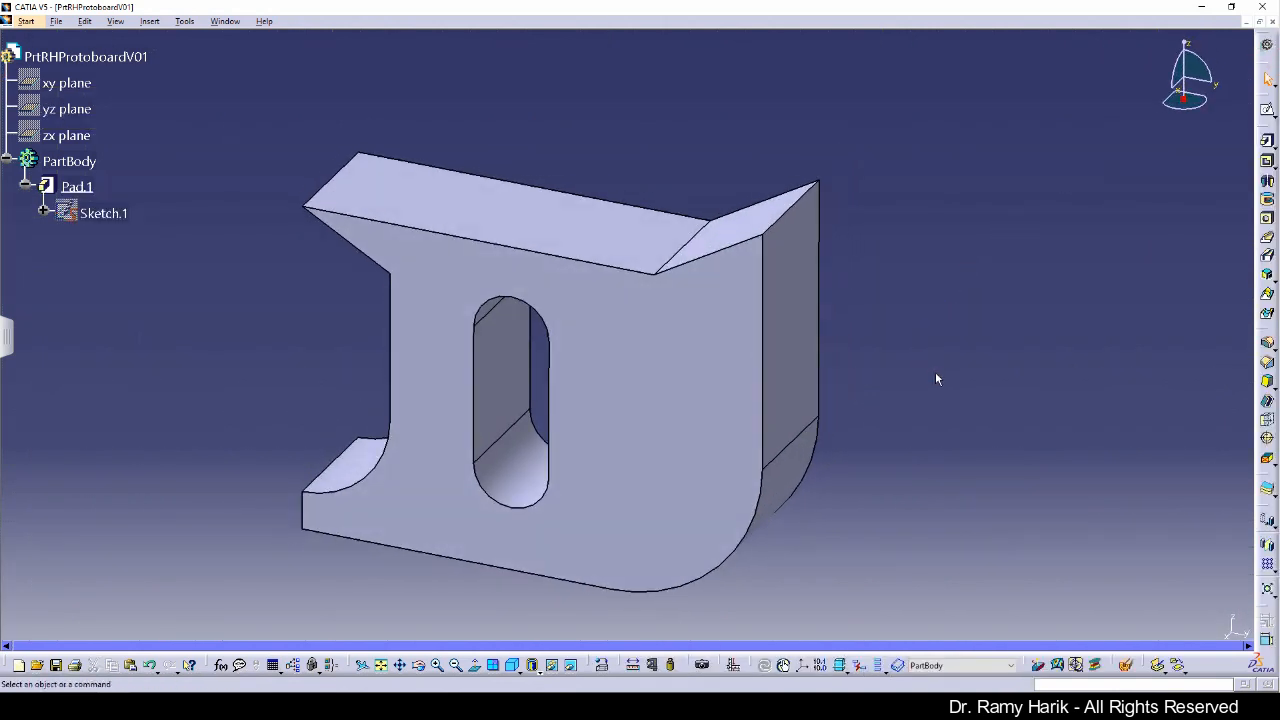
{"action": "left_click", "coordinate": [55, 22]}
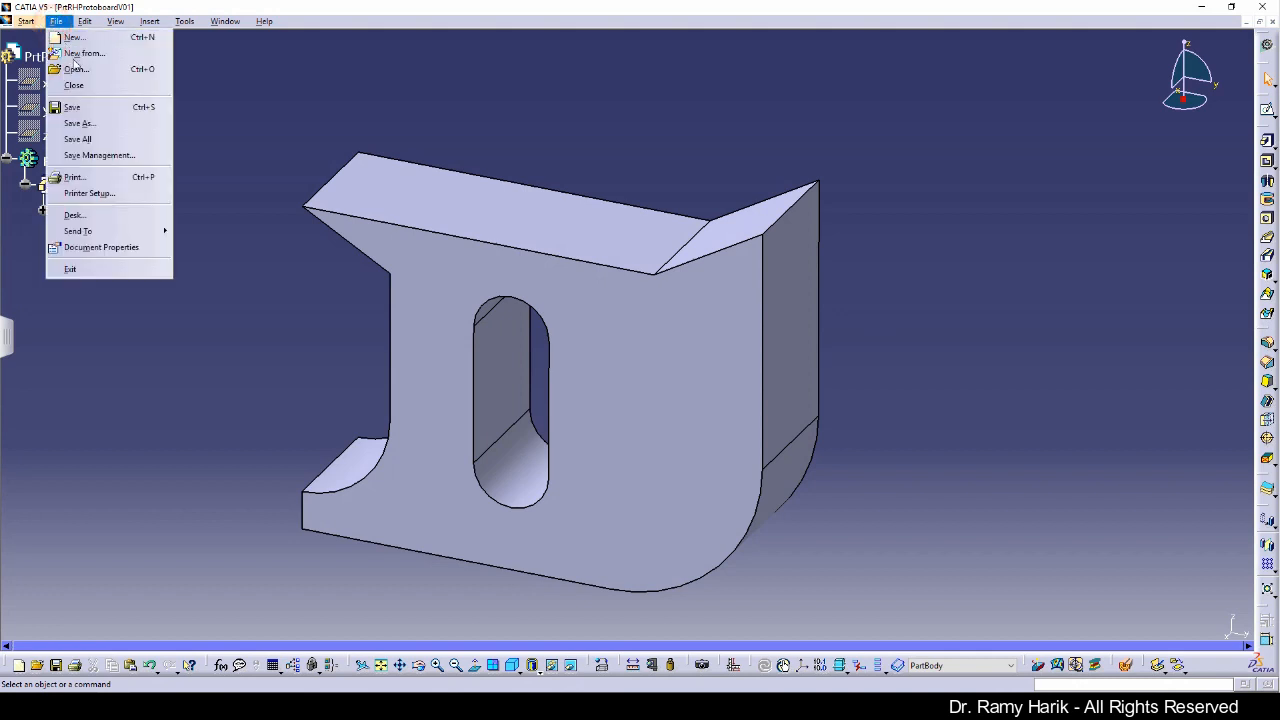
{"action": "left_click", "coordinate": [209, 126]}
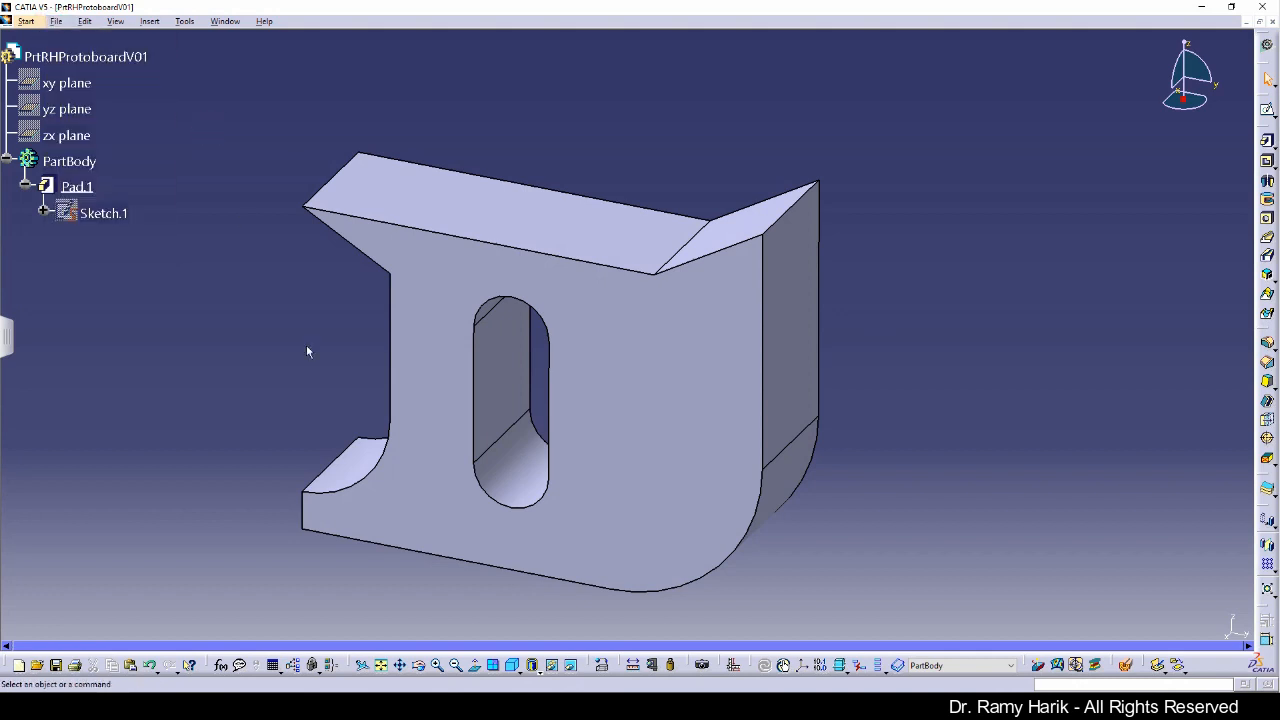